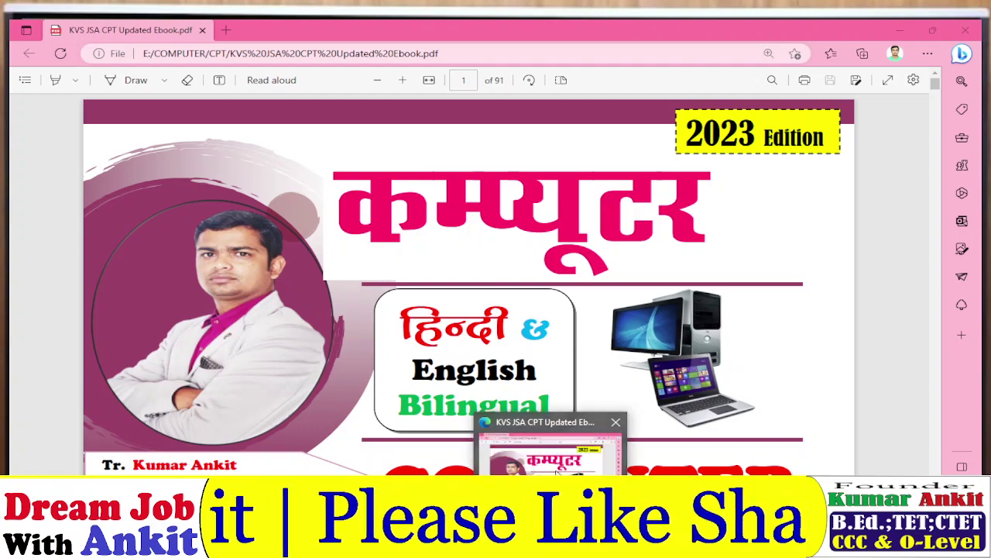
Step: Select the Microsoft Word, Excel and PowerPoint MCQ rows in the ebook's index
scroll(519, 395, down, 3)
scroll(519, 395, down, 3)
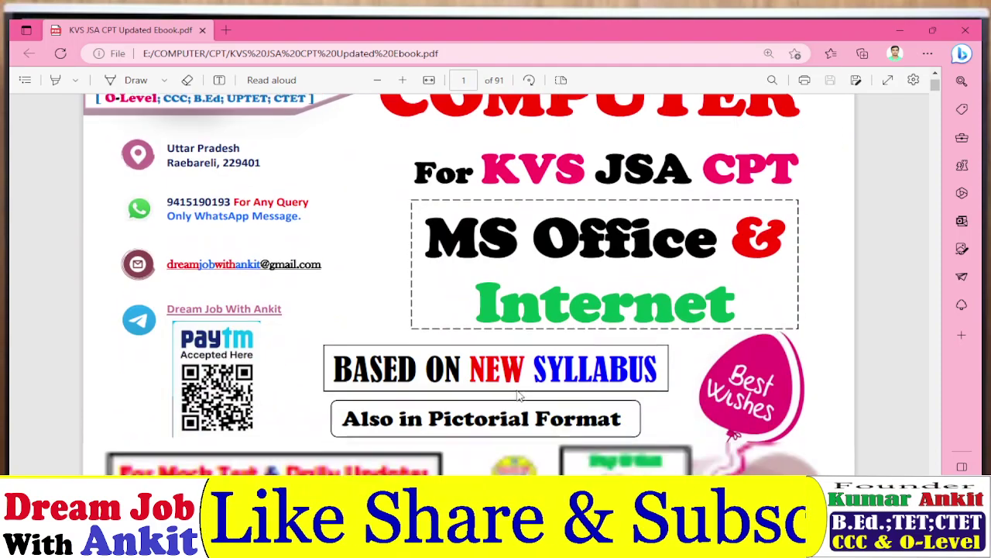
scroll(519, 395, down, 1)
scroll(519, 395, down, 3)
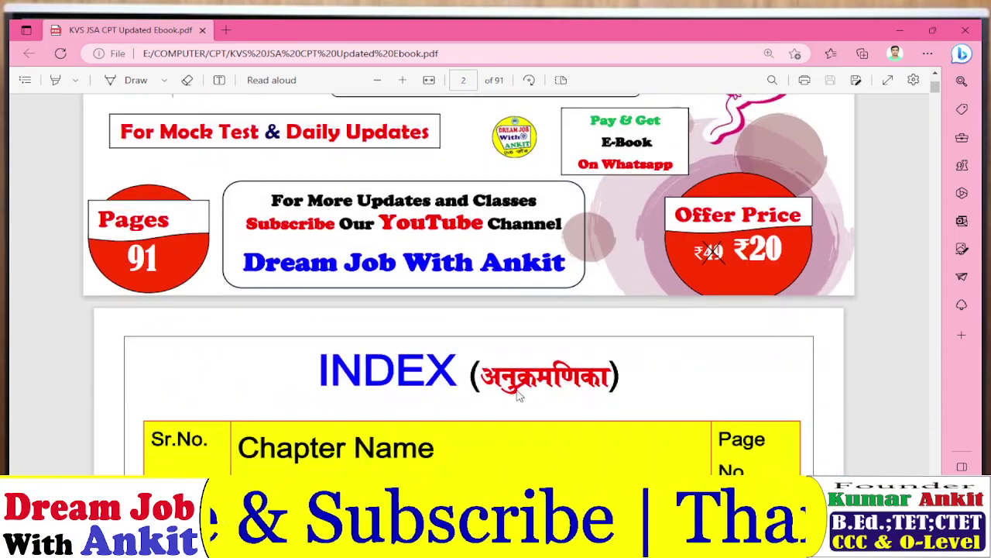
scroll(519, 395, down, 3)
scroll(300, 349, down, 2)
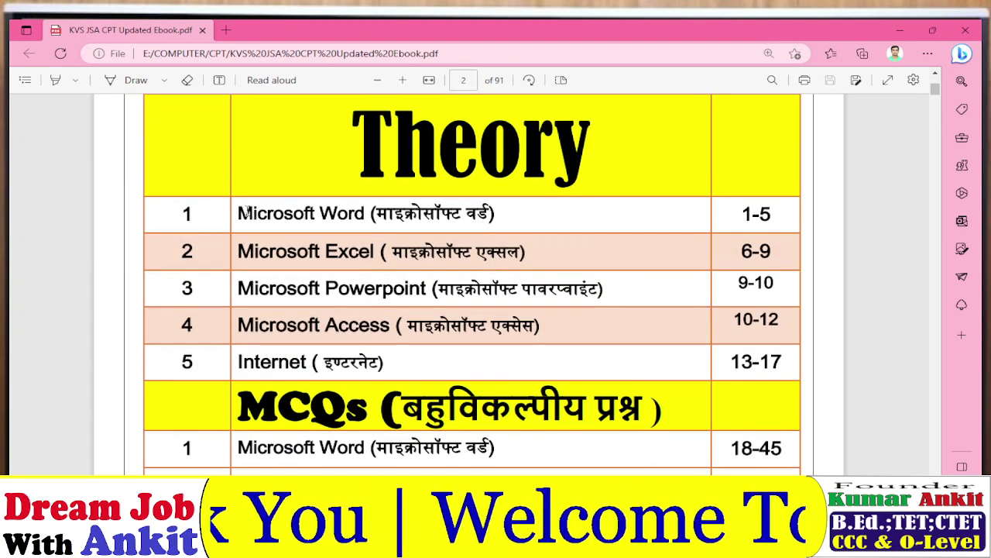
drag(244, 211, 253, 213)
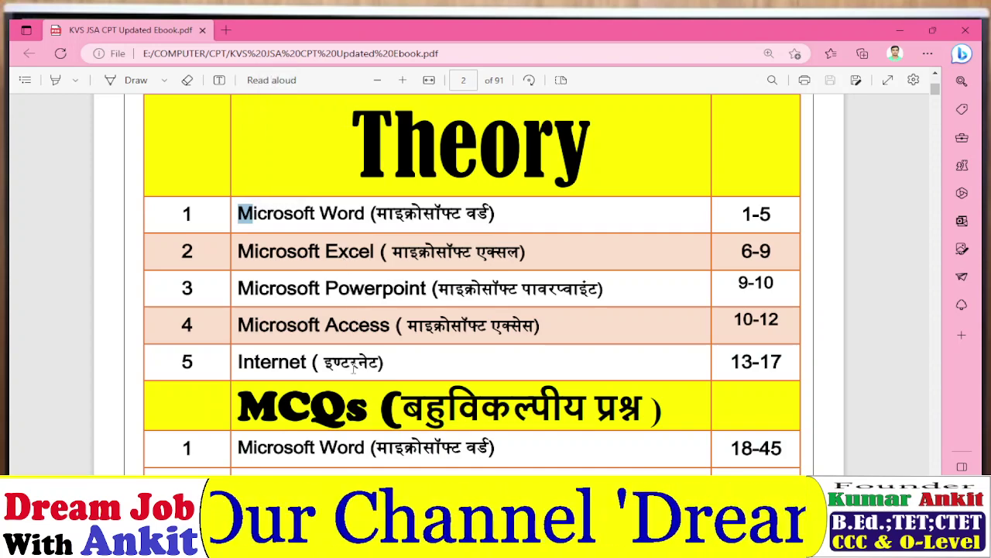
scroll(354, 369, down, 3)
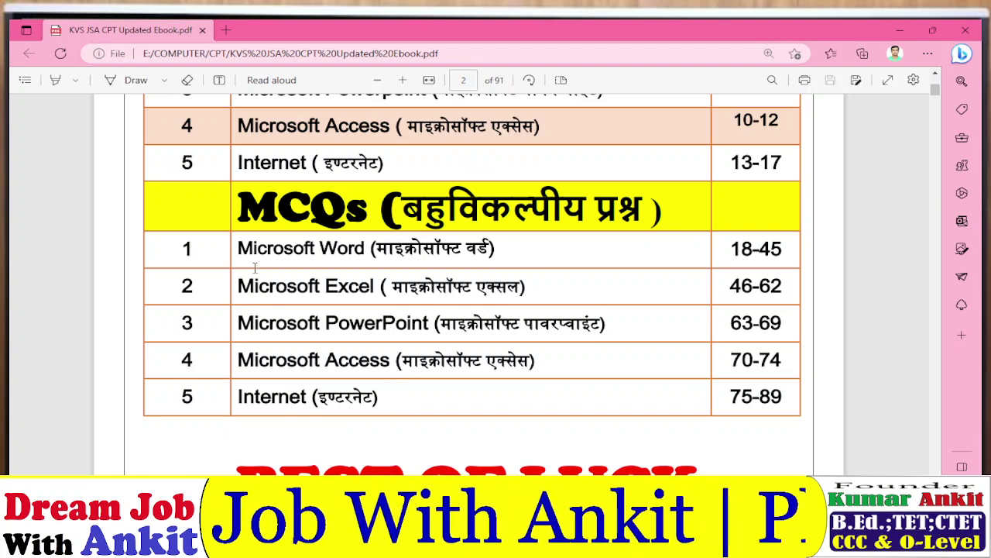
mouse_move(254, 266)
mouse_down()
mouse_move(283, 279)
mouse_move(779, 288)
mouse_up()
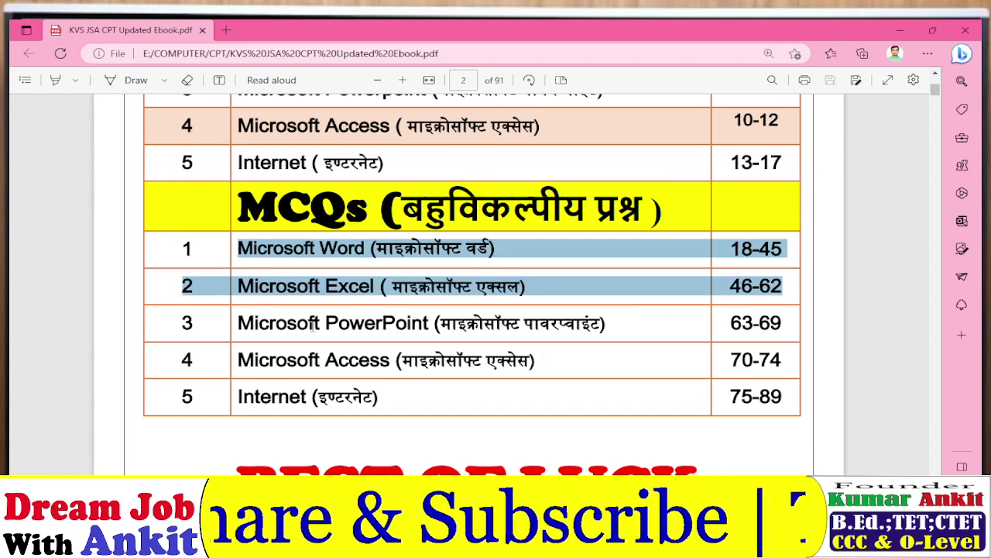
drag(237, 323, 778, 325)
Step: Select the phone number, start a comment on it, then close it and clear the selection
scroll(602, 354, up, 2)
scroll(603, 359, up, 3)
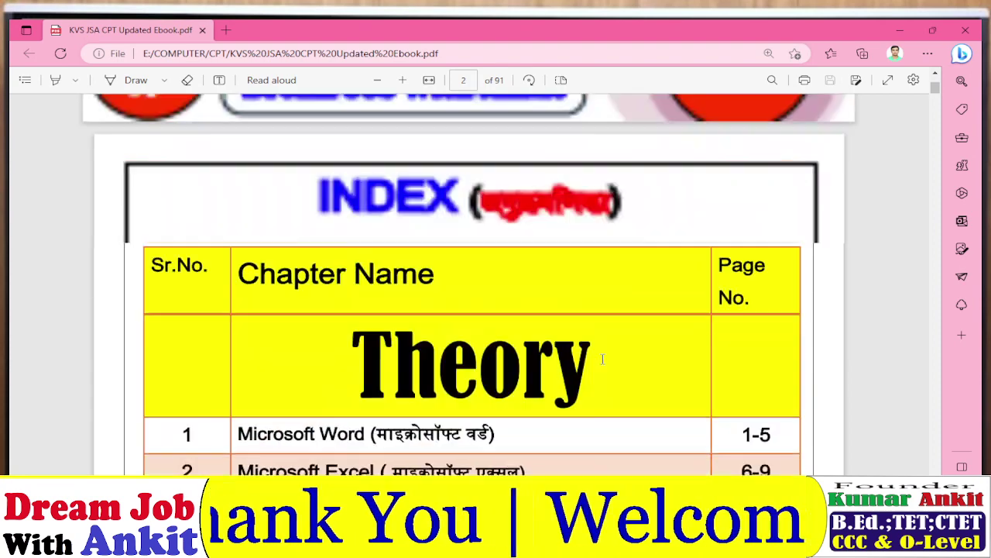
scroll(602, 359, up, 4)
scroll(542, 358, up, 1)
scroll(367, 356, up, 1)
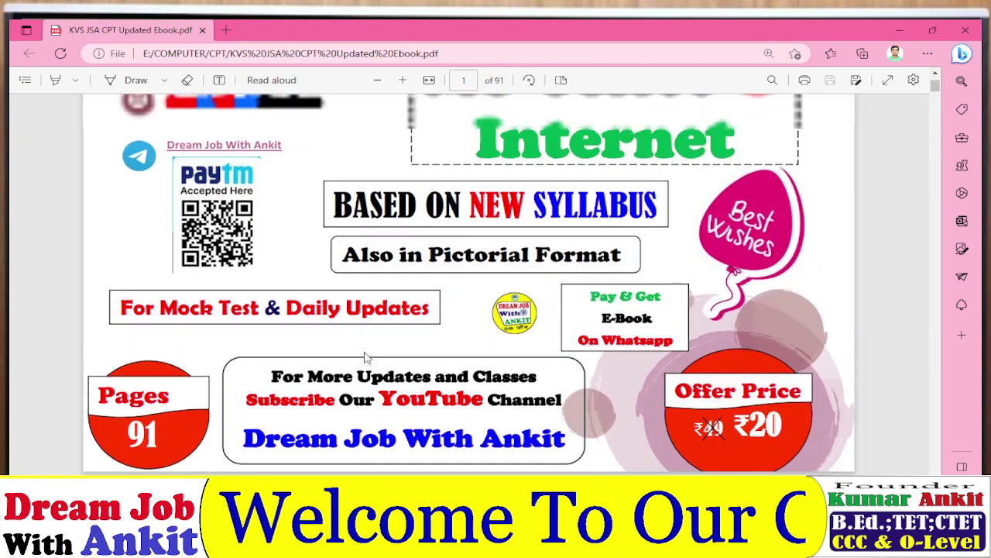
scroll(368, 356, up, 1)
drag(166, 132, 217, 127)
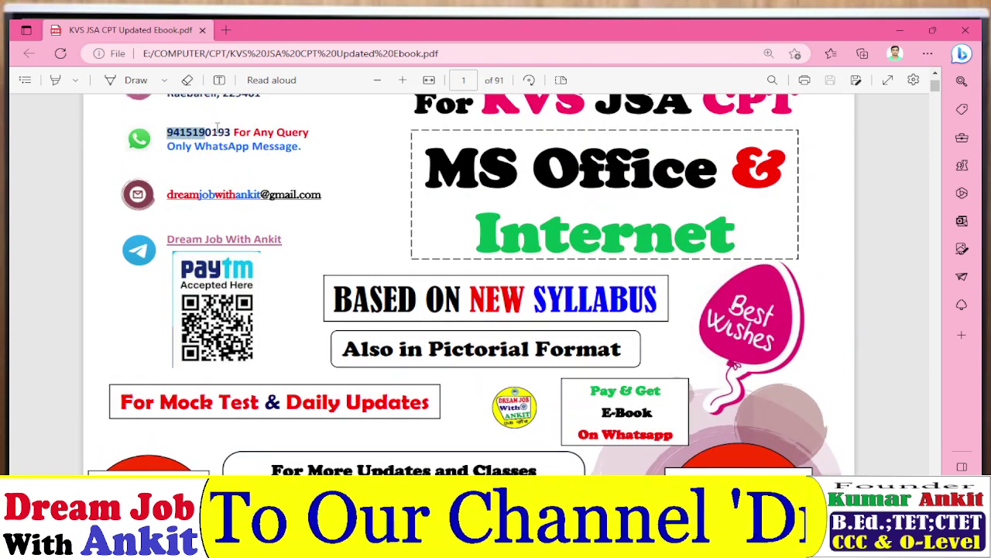
right_click(217, 127)
click(271, 160)
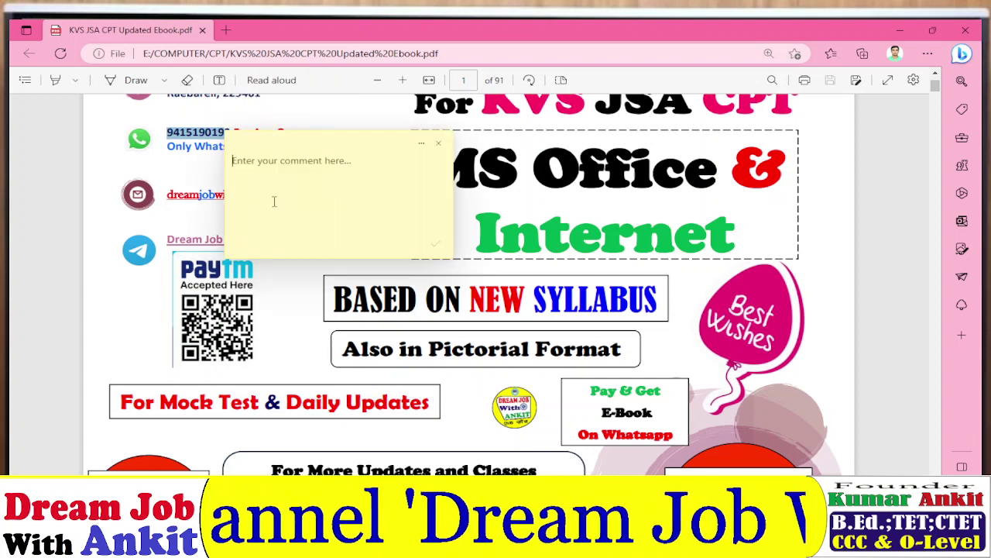
click(164, 169)
scroll(159, 164, up, 2)
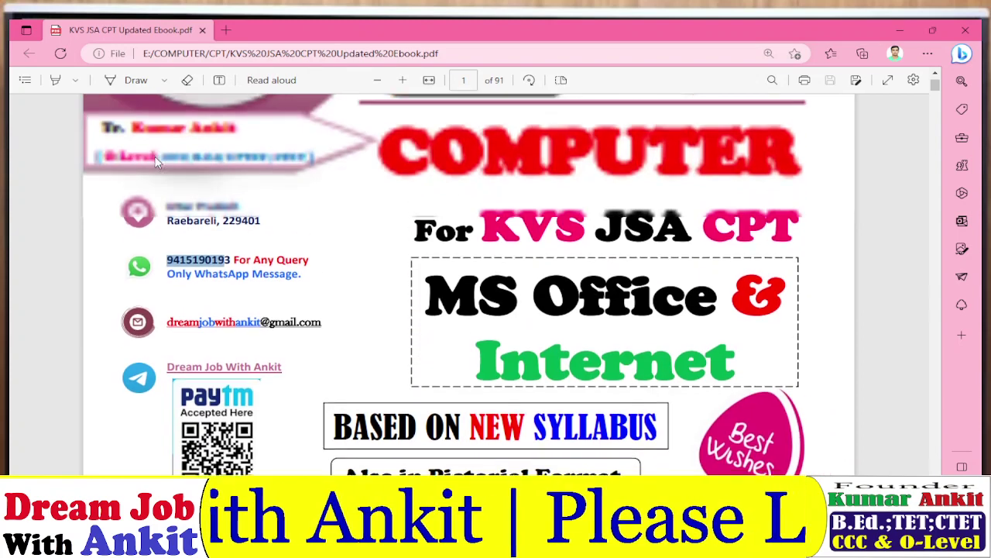
ctrl+scroll(155, 163, up, 2)
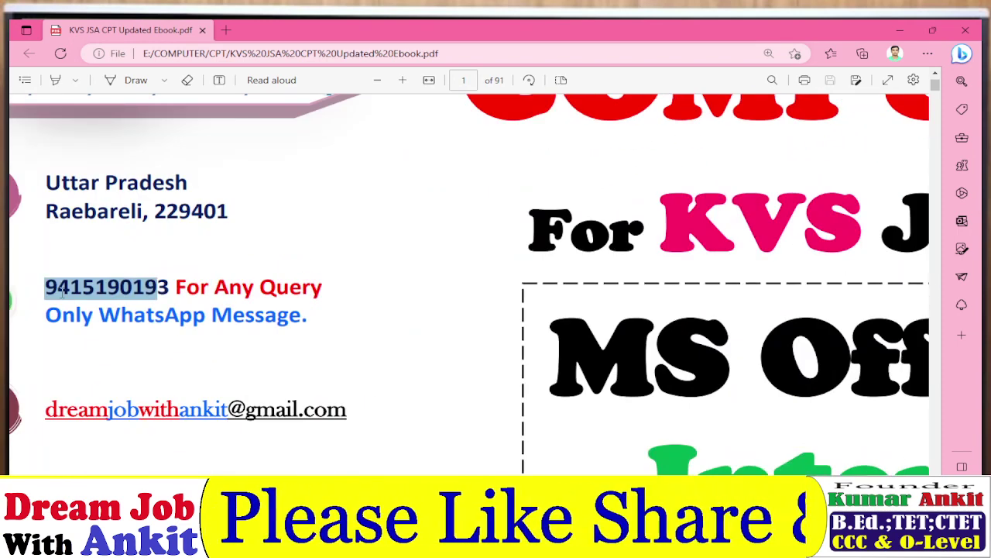
click(62, 290)
Step: Scroll to page 65, choose a purple Draw pen, then switch to PowerPoint
scroll(231, 333, down, 3)
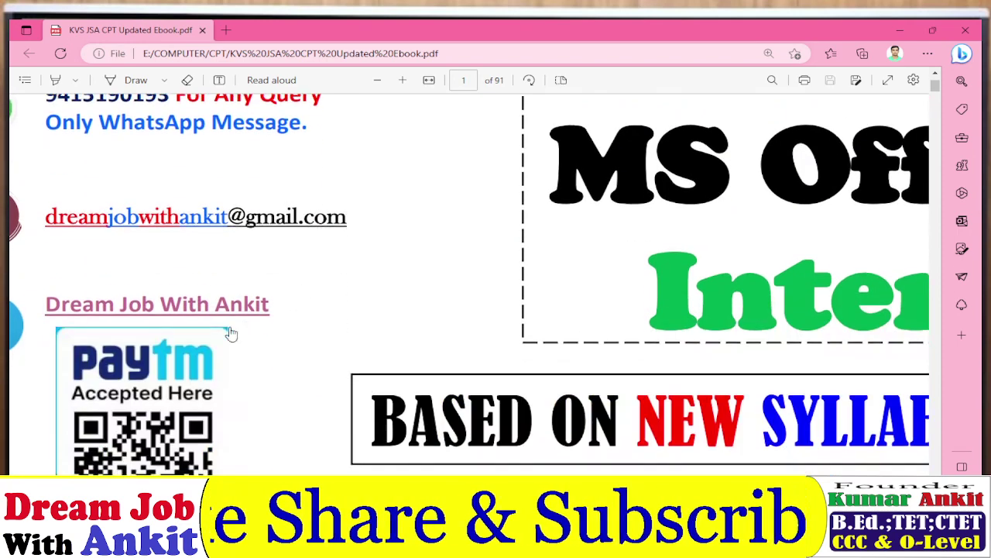
scroll(231, 333, down, 3)
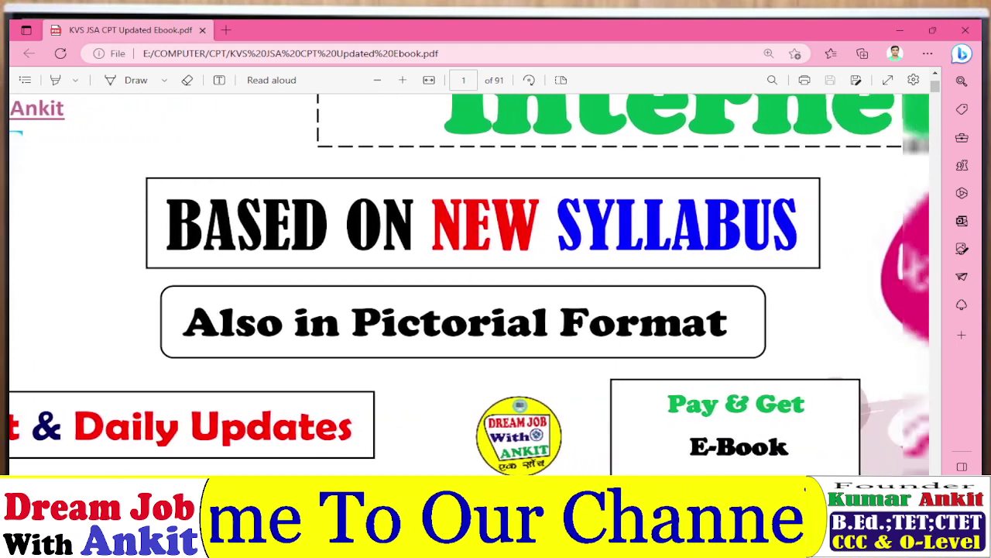
scroll(557, 445, down, 2)
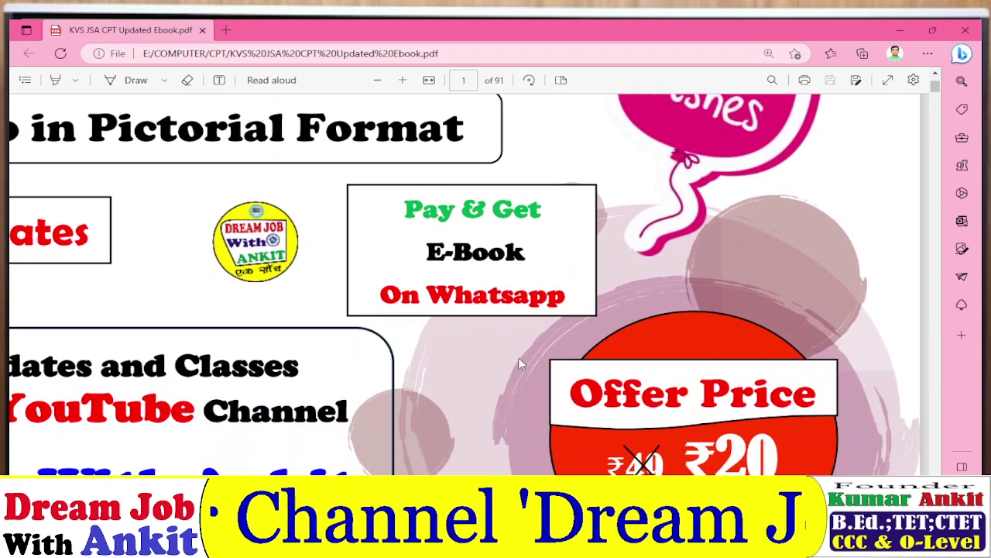
scroll(518, 357, down, 2)
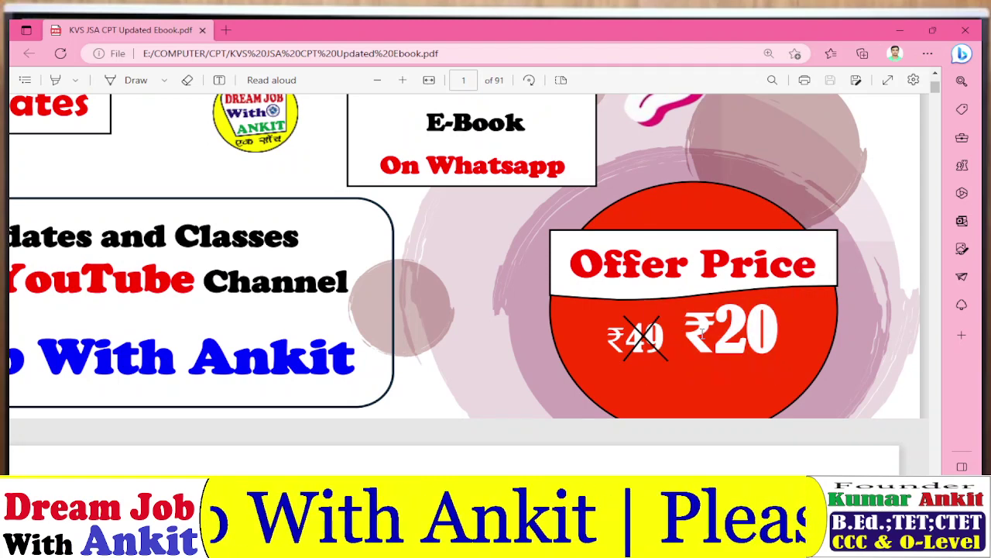
scroll(609, 357, down, 2)
scroll(542, 361, down, 2)
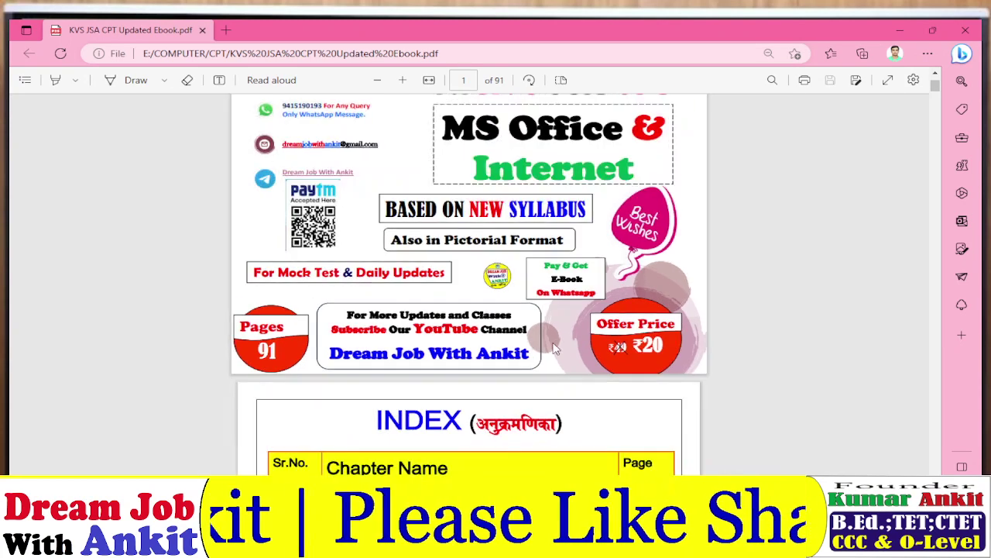
scroll(546, 365, down, 5)
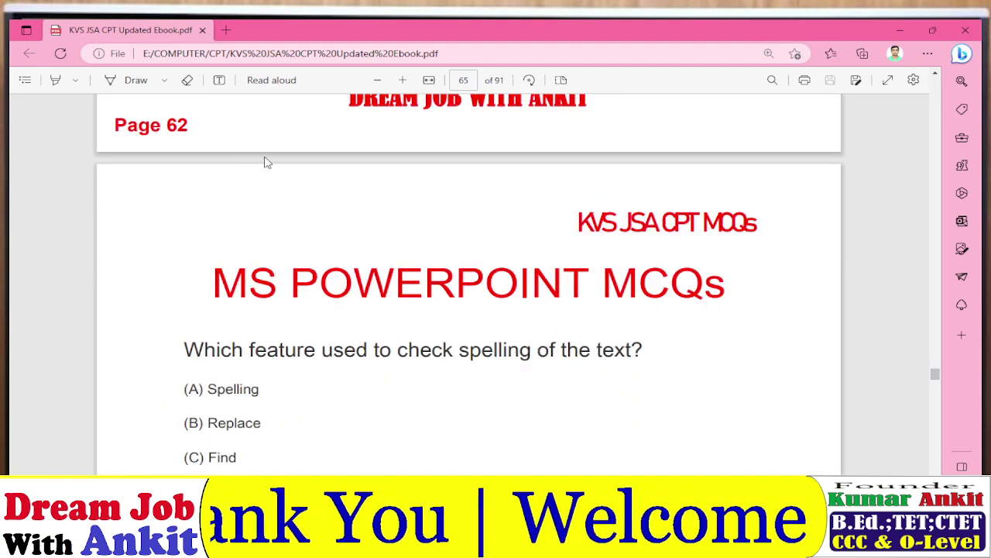
click(163, 82)
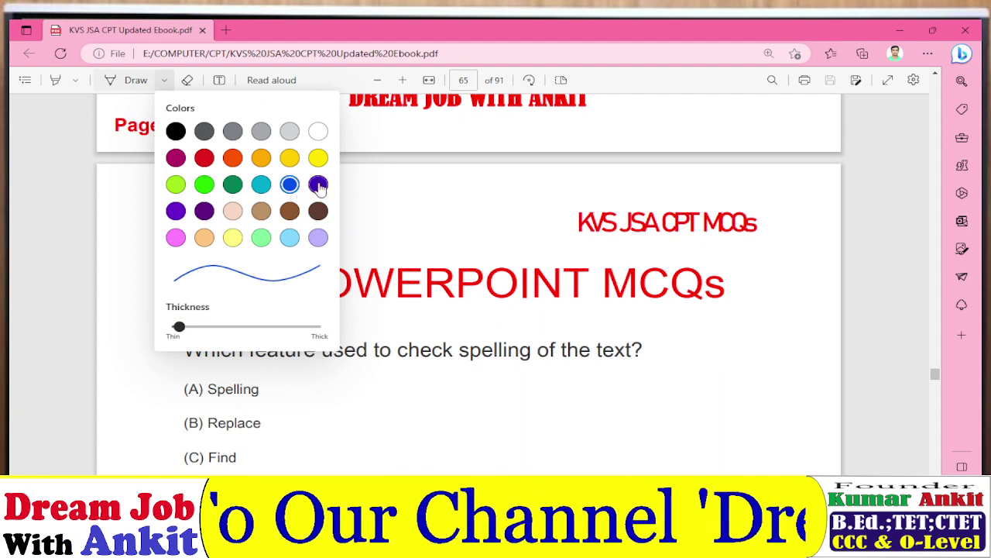
click(413, 187)
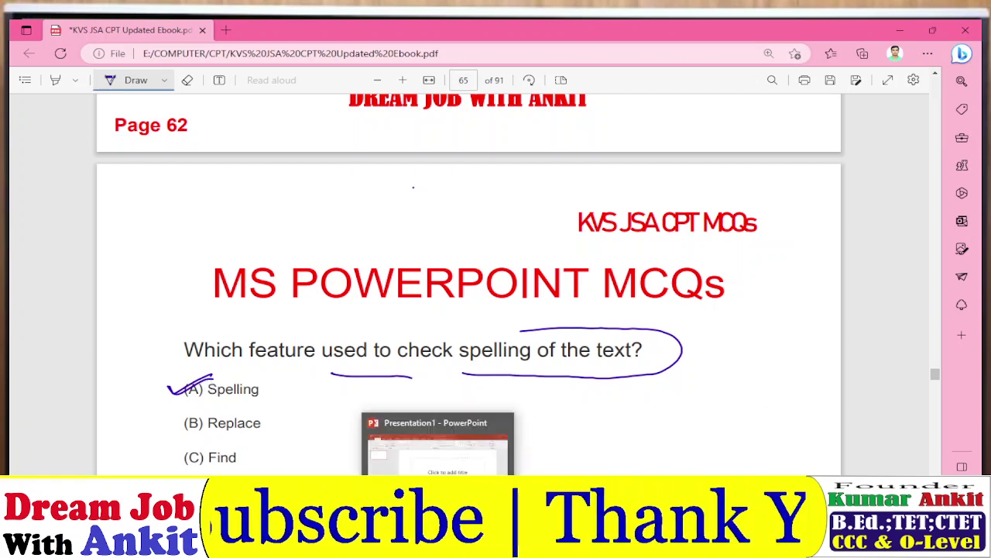
click(434, 446)
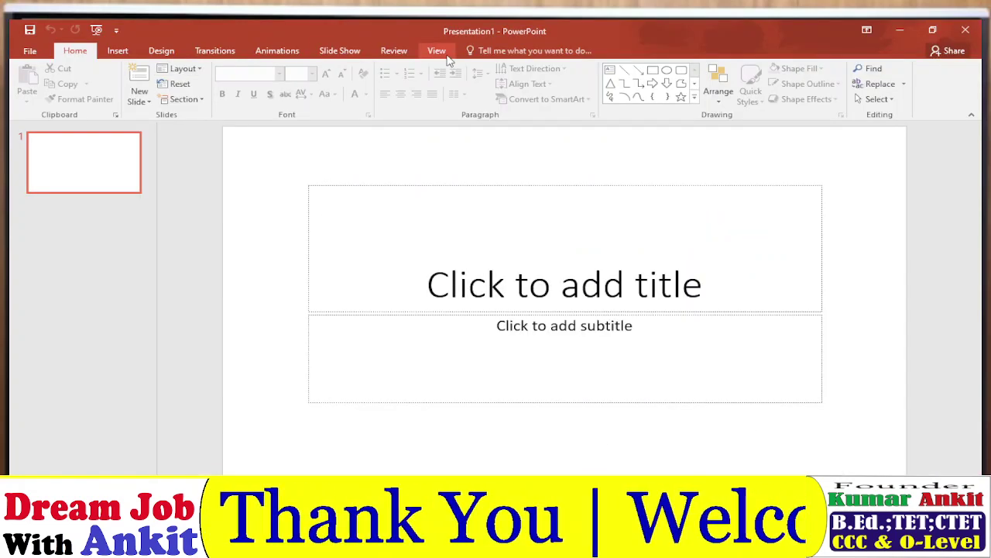
Step: Show PowerPoint's Review tab with its Spelling button, then go back to the Edge ebook
click(392, 50)
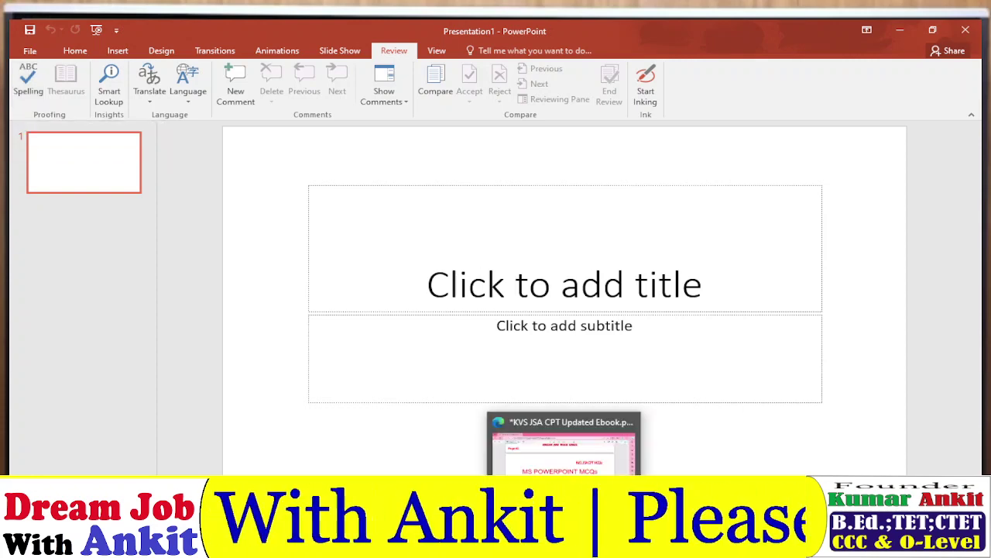
click(564, 441)
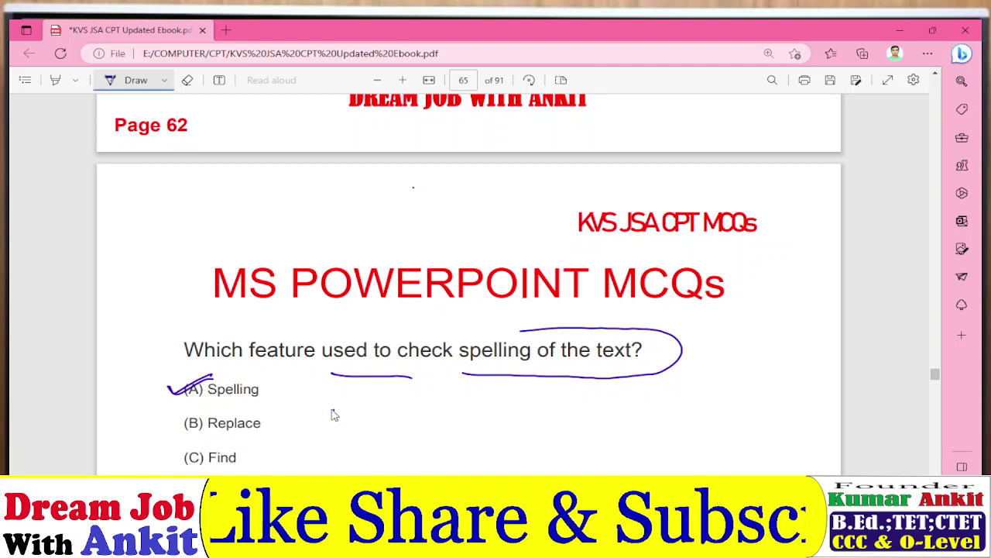
Step: Write a circled F7 under the spelling question and underline rearrange, easily and quickly in Question 2
mouse_move(335, 402)
mouse_down()
mouse_move(345, 435)
mouse_move(350, 395)
mouse_move(379, 417)
mouse_up()
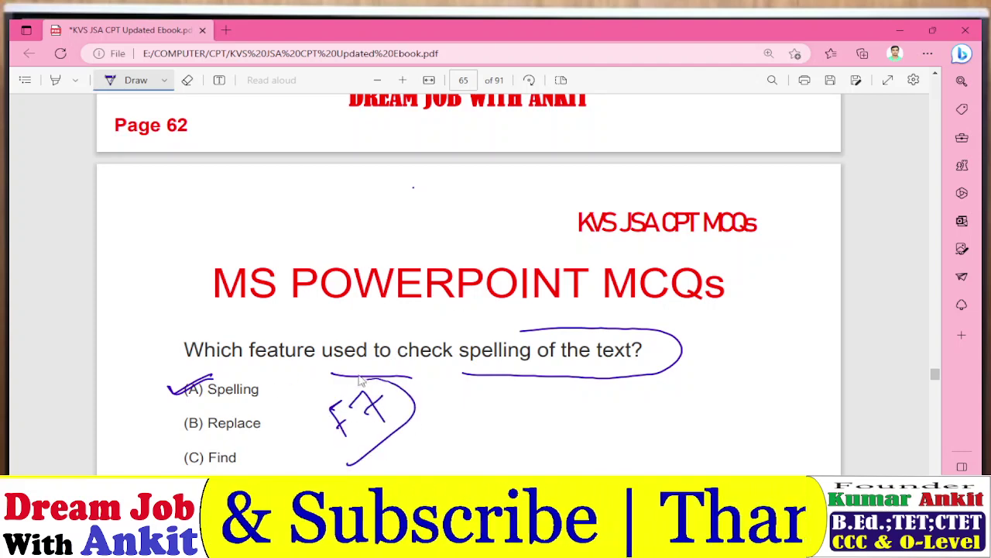
drag(380, 377, 353, 464)
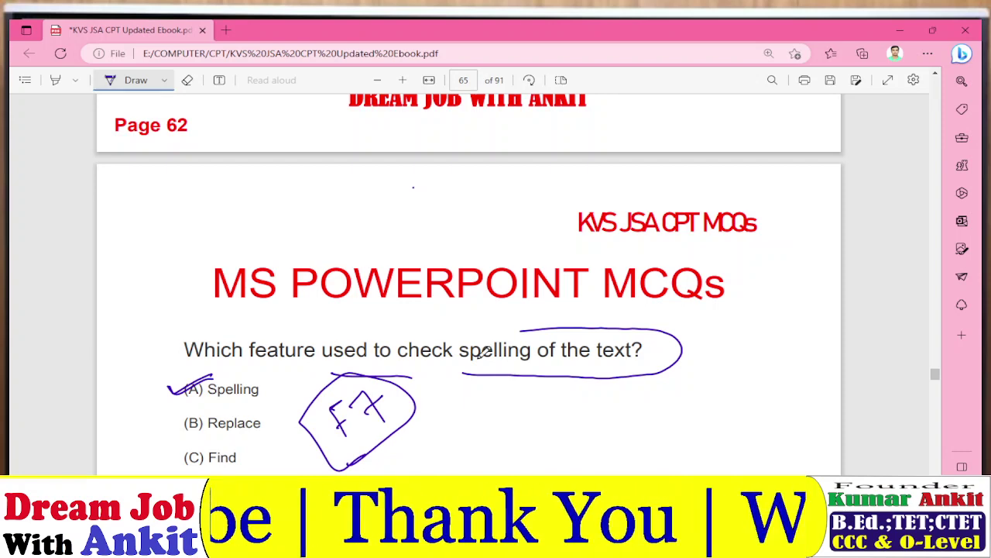
scroll(471, 354, down, 4)
scroll(404, 354, down, 1)
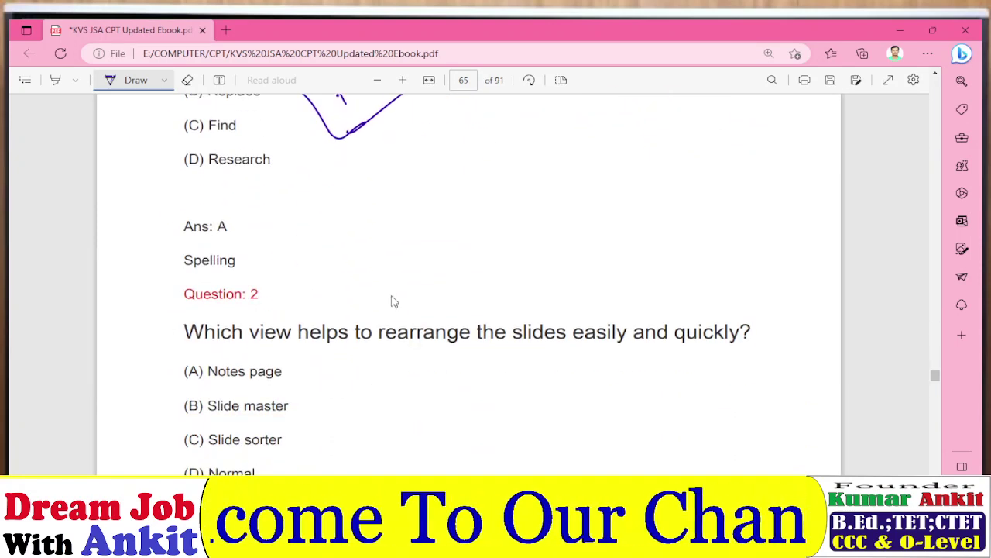
drag(384, 350, 456, 362)
drag(545, 356, 773, 355)
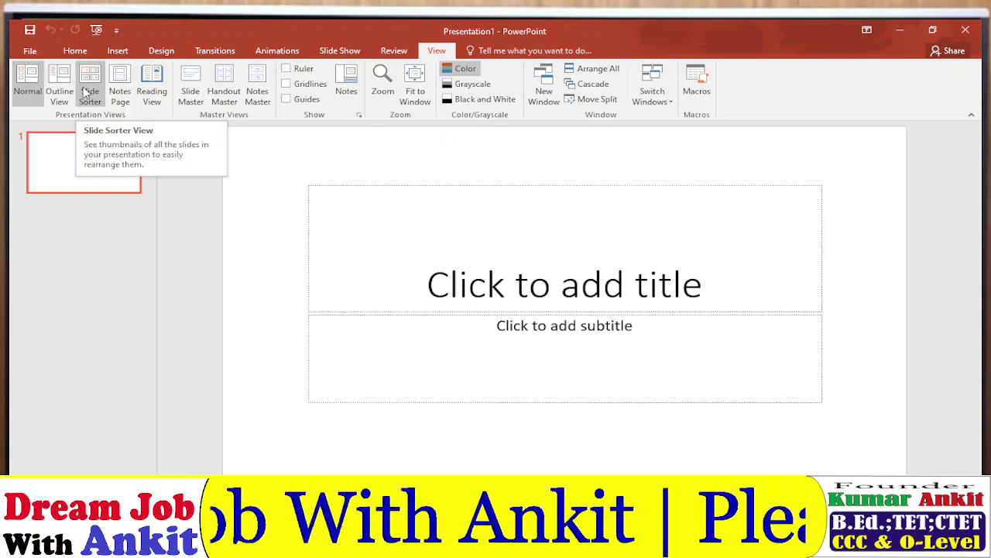
Step: Try recent test 4, dismiss the file-not-found error, and open presentation 1 from Recent instead
click(85, 92)
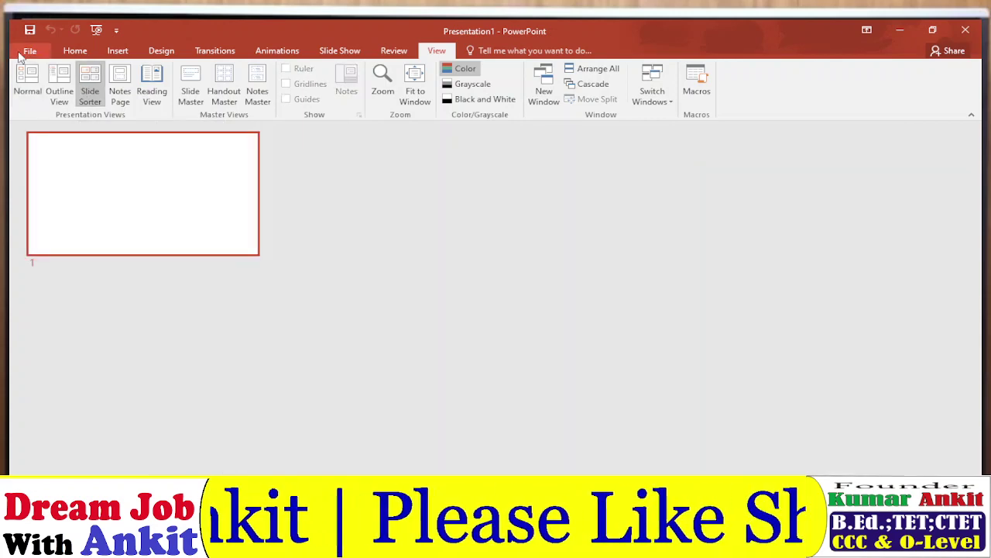
click(28, 51)
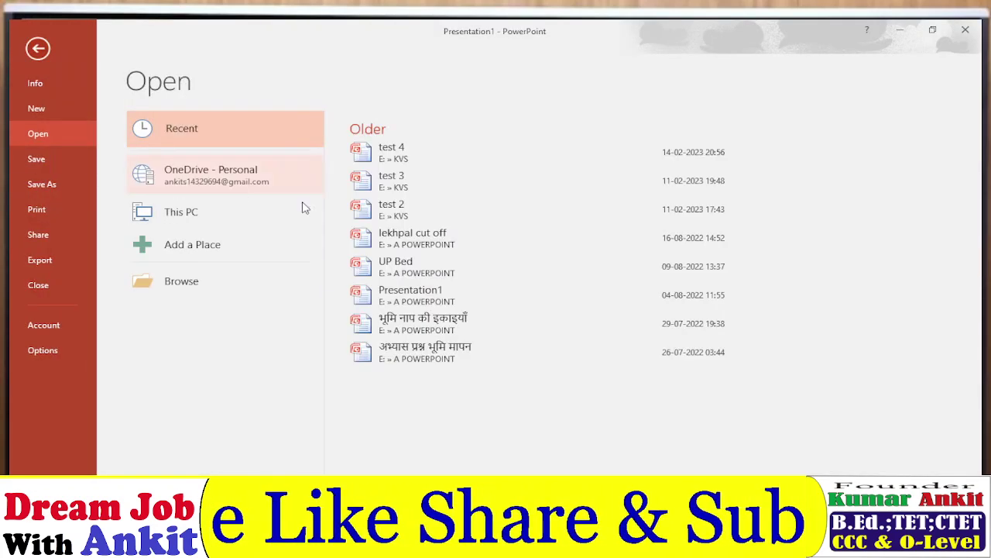
click(423, 155)
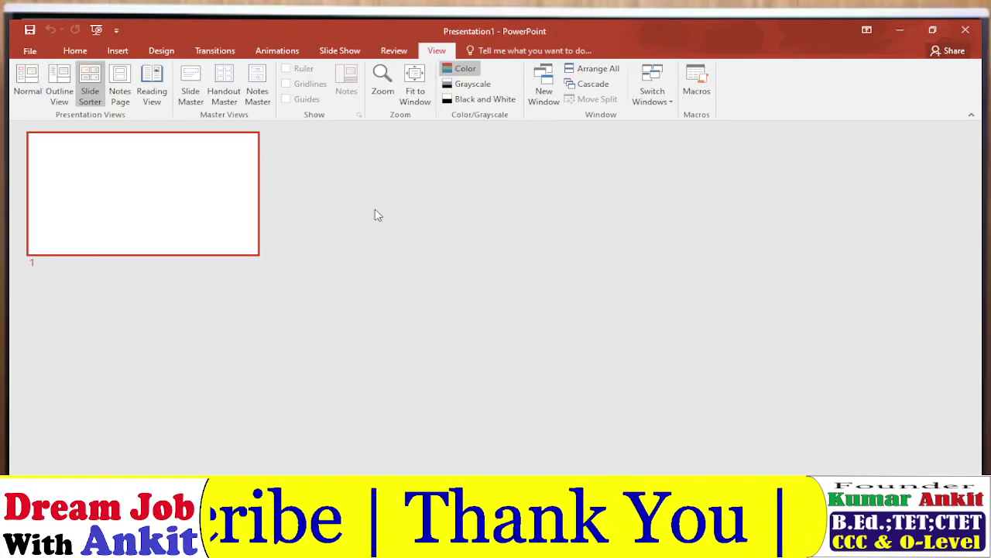
click(505, 312)
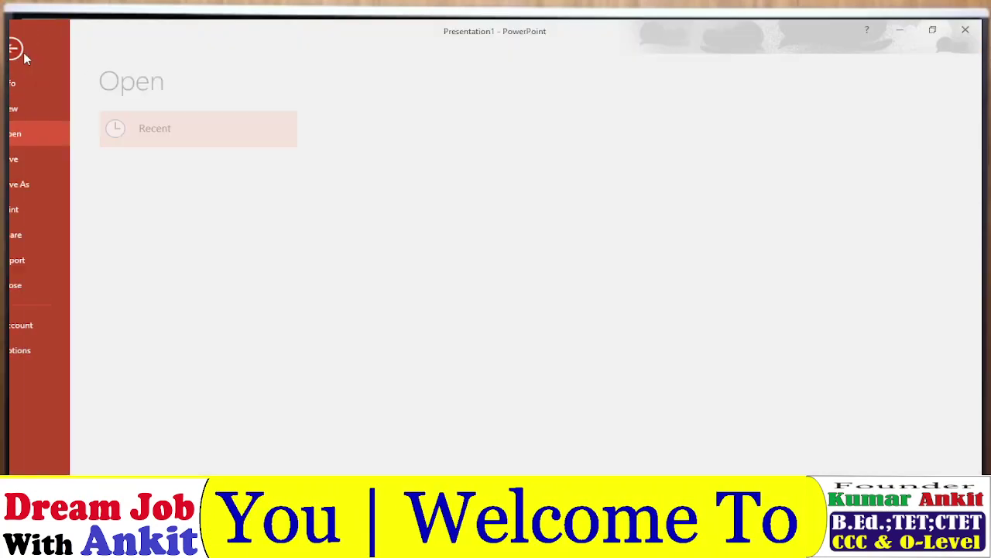
click(30, 51)
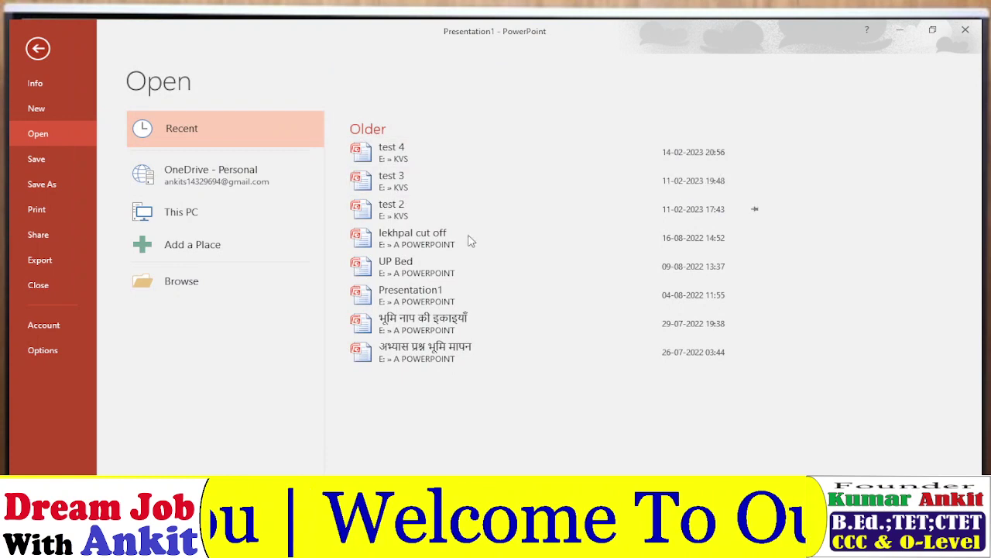
click(424, 319)
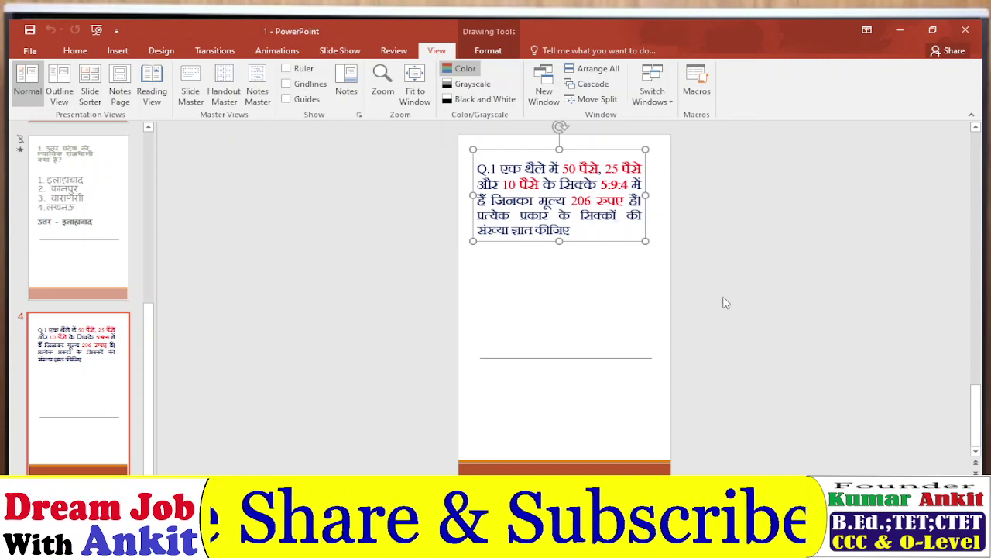
Step: Switch the presentation to Slide Sorter view, glance at the ebook, and return
click(770, 290)
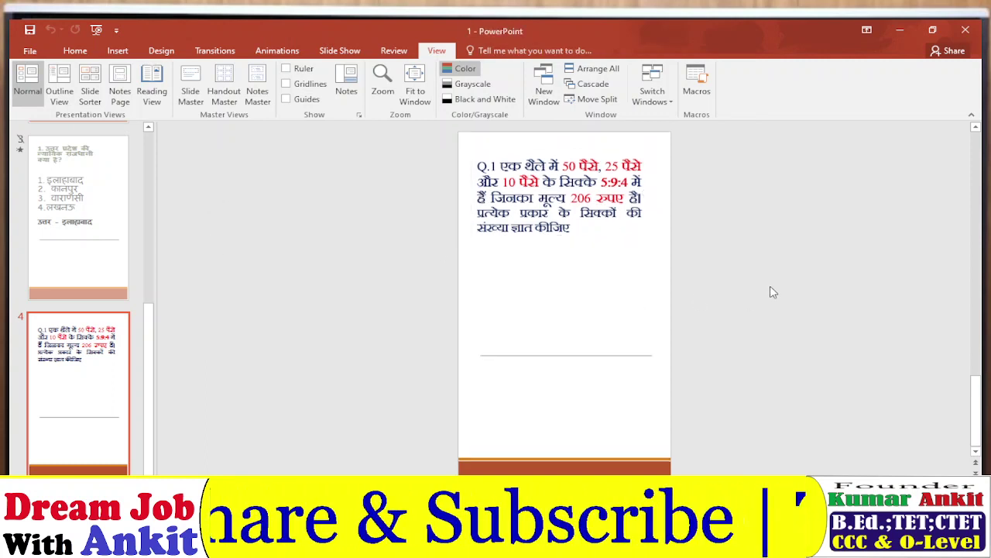
click(90, 93)
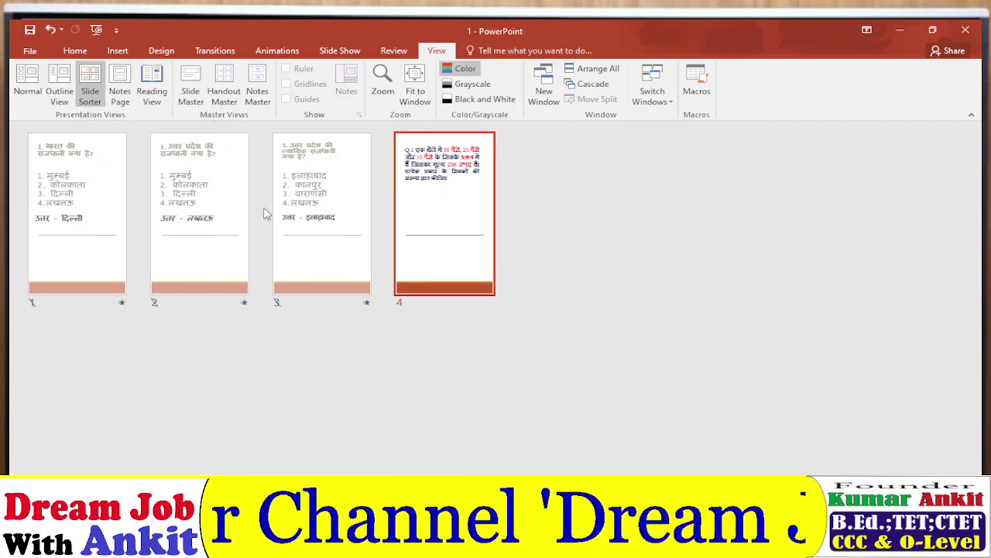
mouse_move(564, 465)
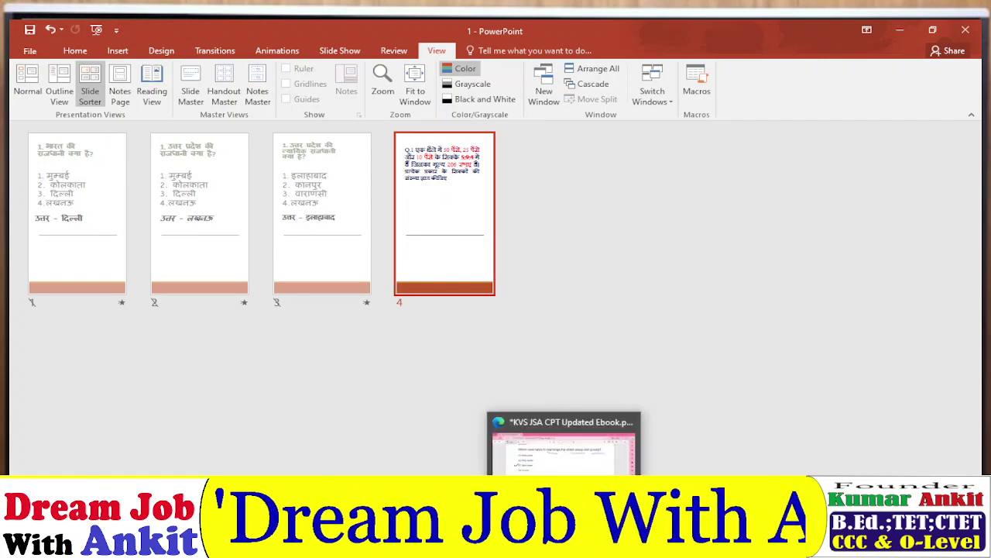
click(550, 459)
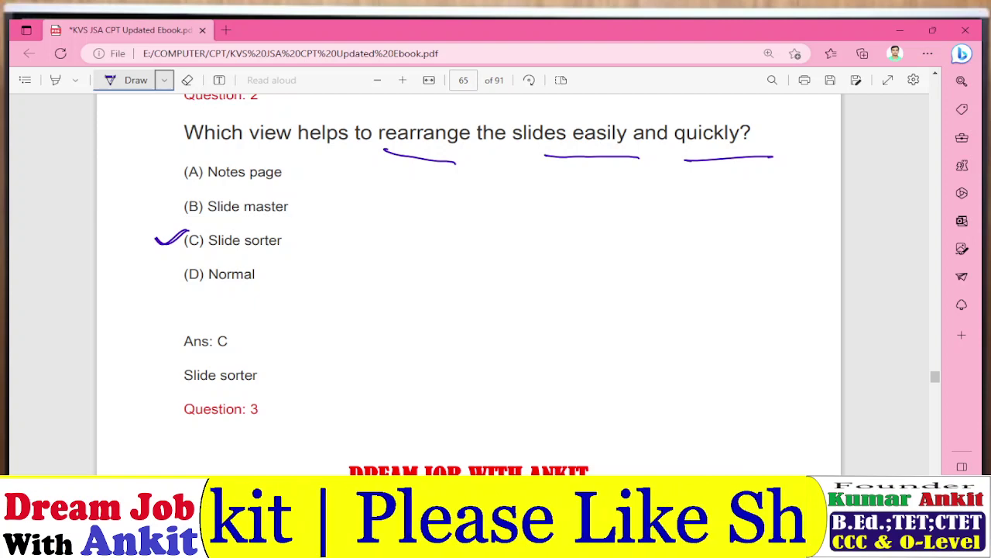
click(456, 458)
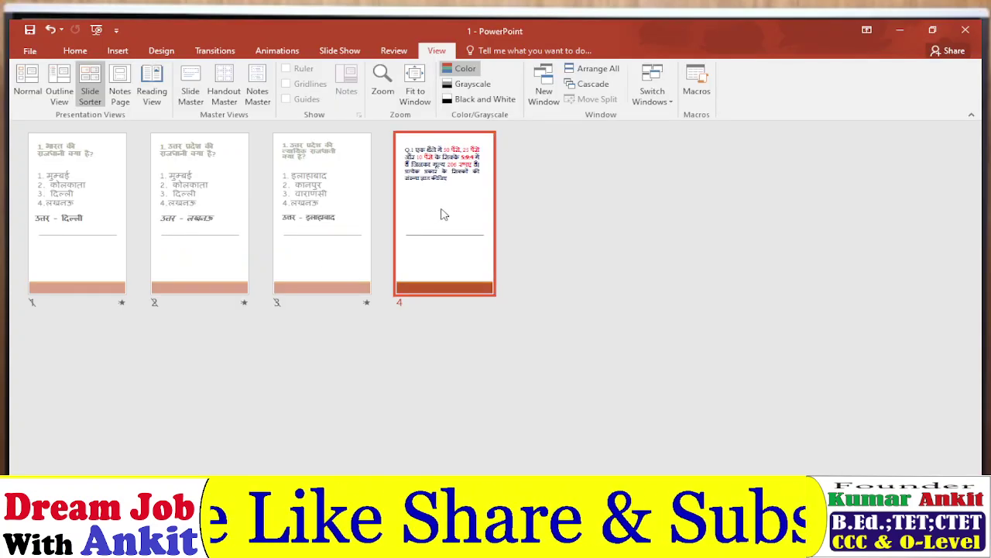
Step: Drag the thumbnails so the coin question sits second and the Delhi slide comes last
drag(444, 214, 77, 210)
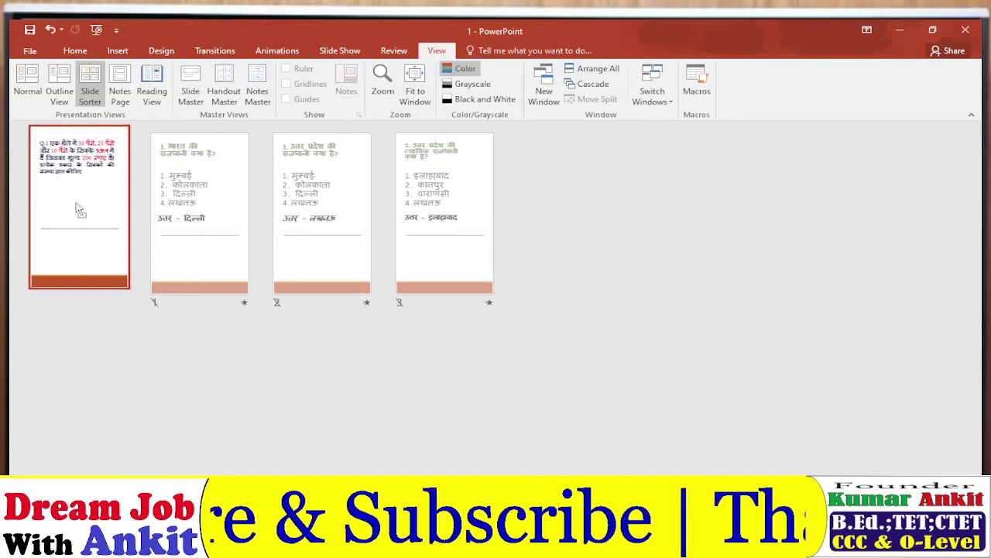
drag(199, 233, 339, 228)
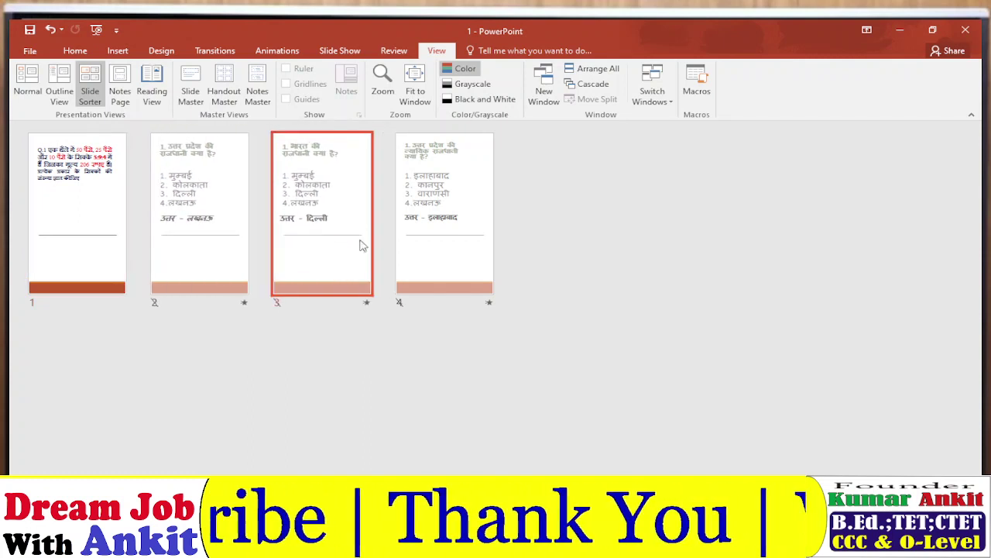
drag(399, 233, 310, 225)
mouse_move(62, 221)
mouse_down()
mouse_move(240, 225)
mouse_move(191, 223)
mouse_up()
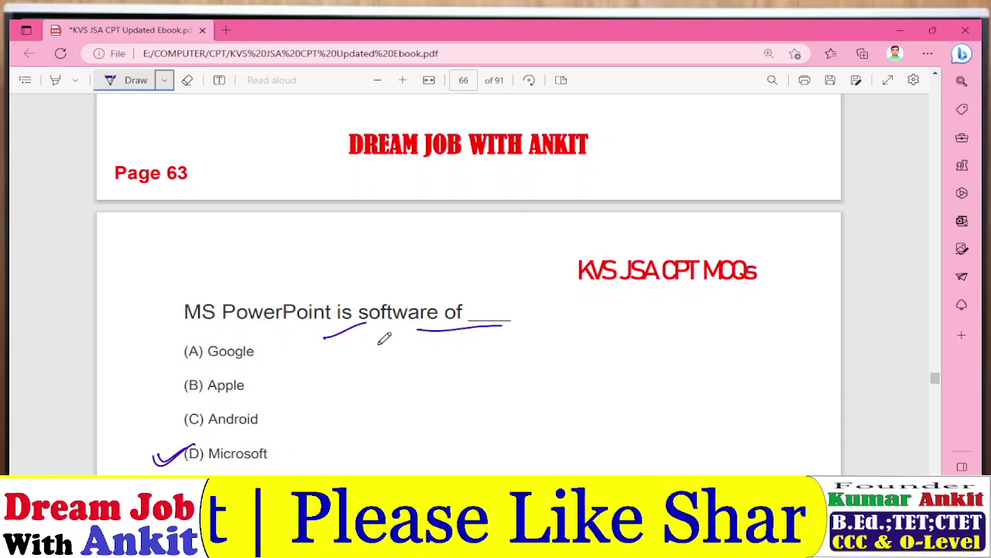
Step: Underline 'presentation' and 'processing software' in Question 4
scroll(384, 330, down, 3)
scroll(385, 329, down, 2)
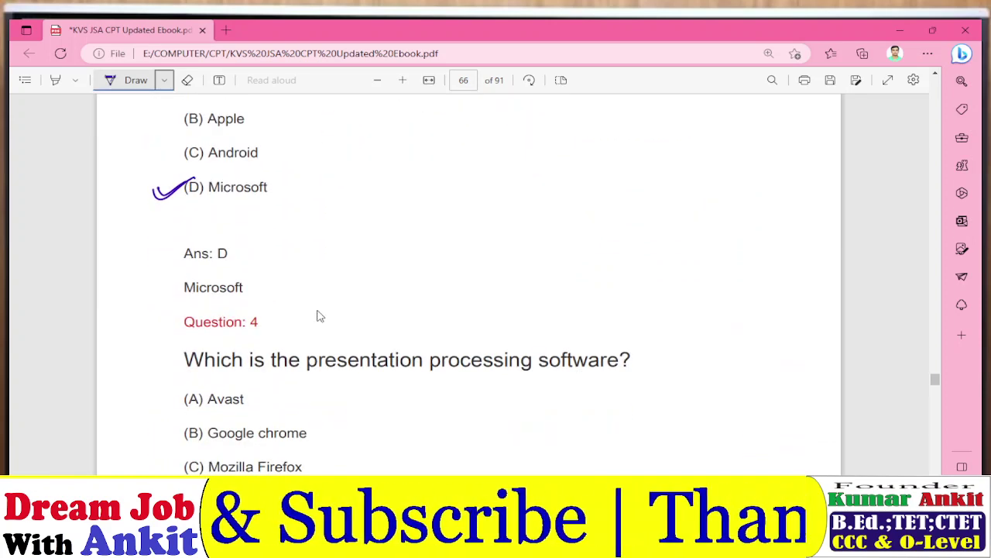
drag(318, 379, 398, 382)
drag(478, 380, 653, 389)
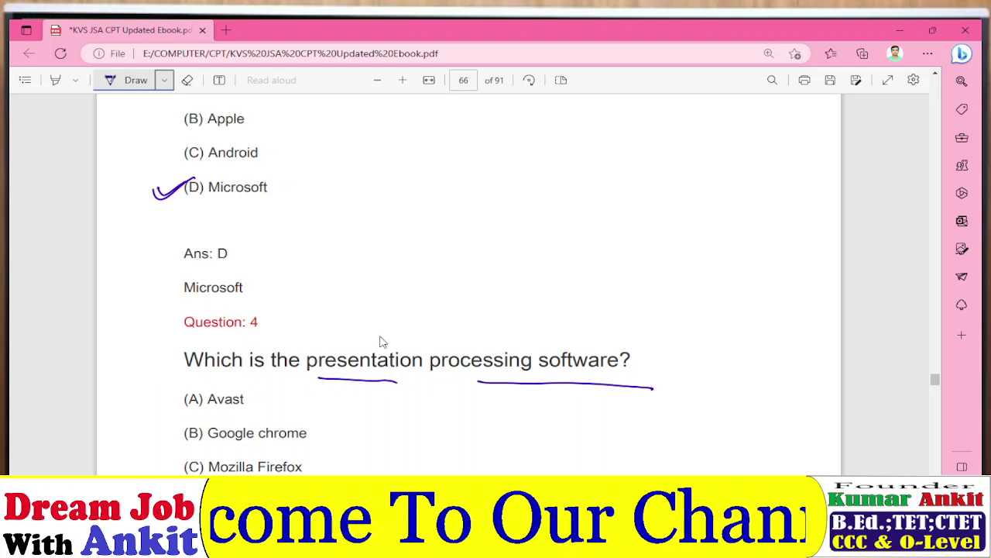
Step: Handwrite antivirus beside Avast, browser beside Chrome and Firefox, and a presentation note beside MS PowerPoint 2007
scroll(380, 403, down, 1)
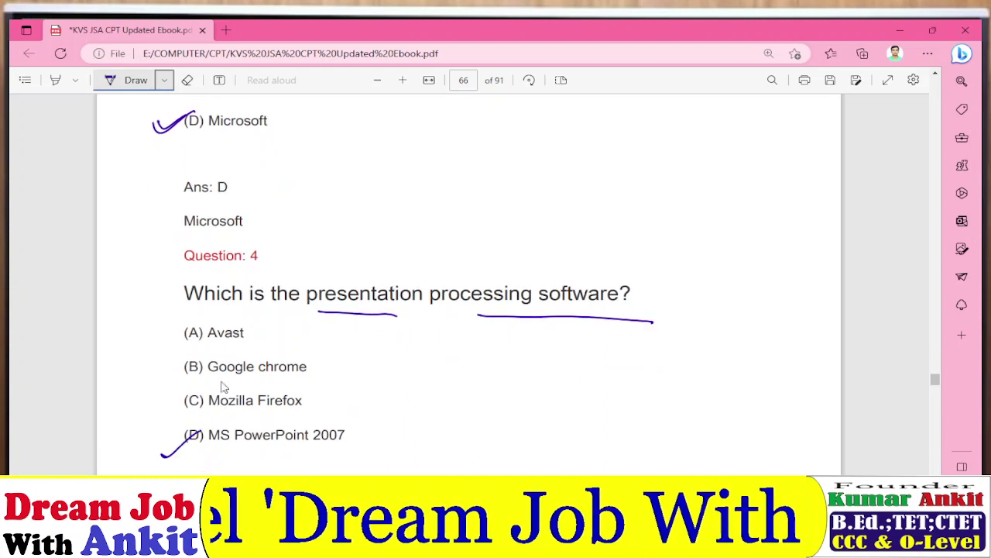
mouse_move(272, 335)
mouse_down()
mouse_move(289, 341)
mouse_move(345, 318)
mouse_up()
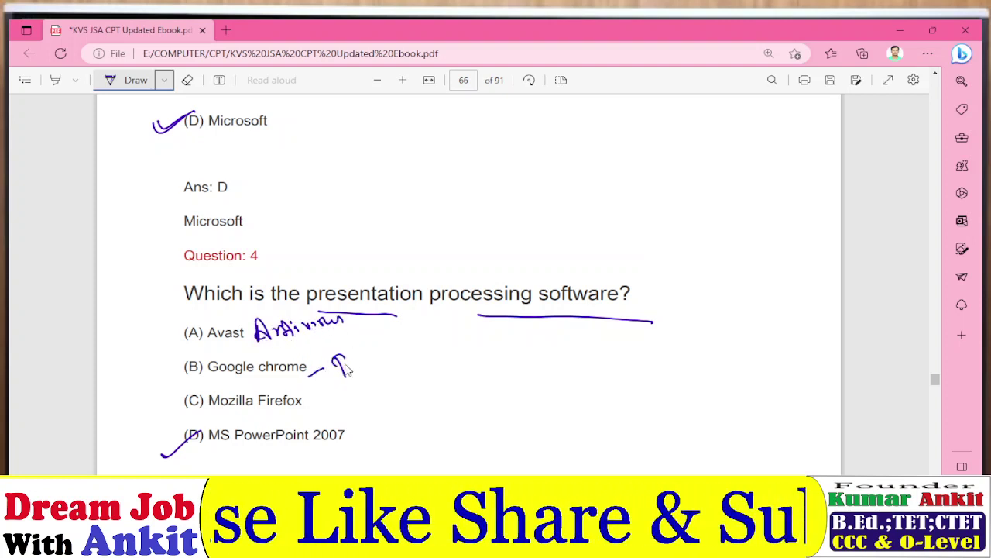
drag(347, 371, 468, 335)
mouse_move(304, 407)
mouse_down()
mouse_move(392, 389)
mouse_move(452, 361)
mouse_up()
drag(351, 439, 375, 453)
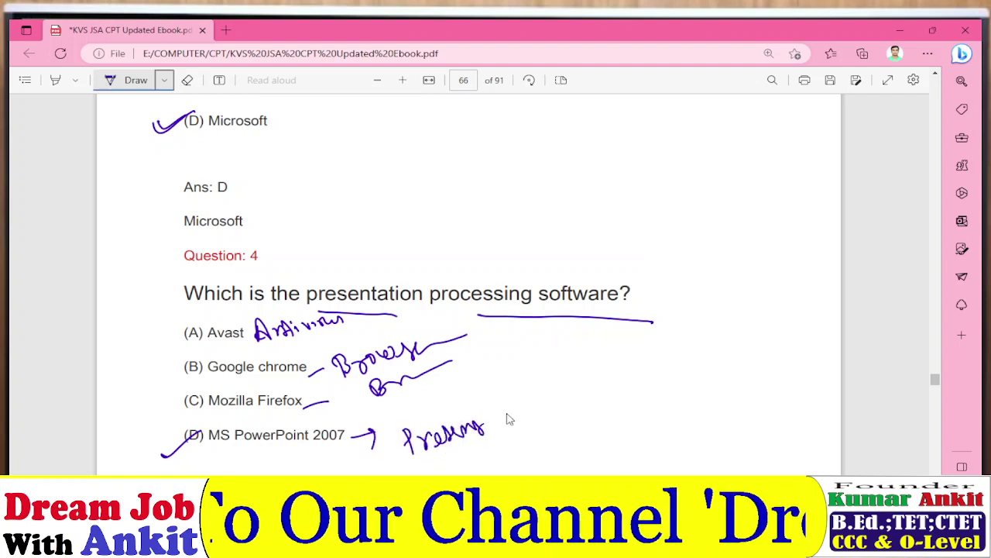
drag(483, 427, 550, 399)
scroll(431, 401, down, 1)
Step: Underline 'presentation page' in Question 5, then return to the PowerPoint presentation
scroll(411, 364, down, 2)
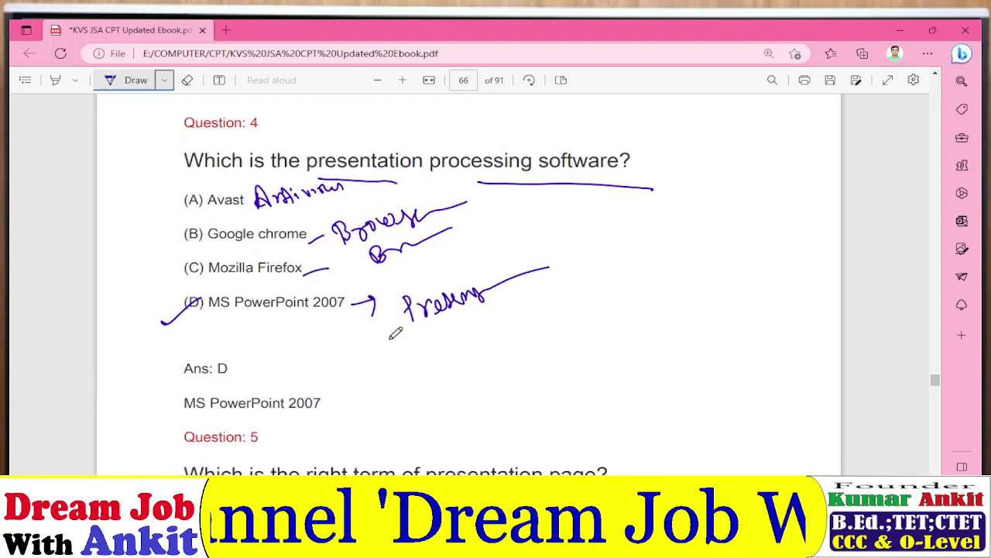
scroll(396, 334, down, 2)
scroll(396, 333, down, 2)
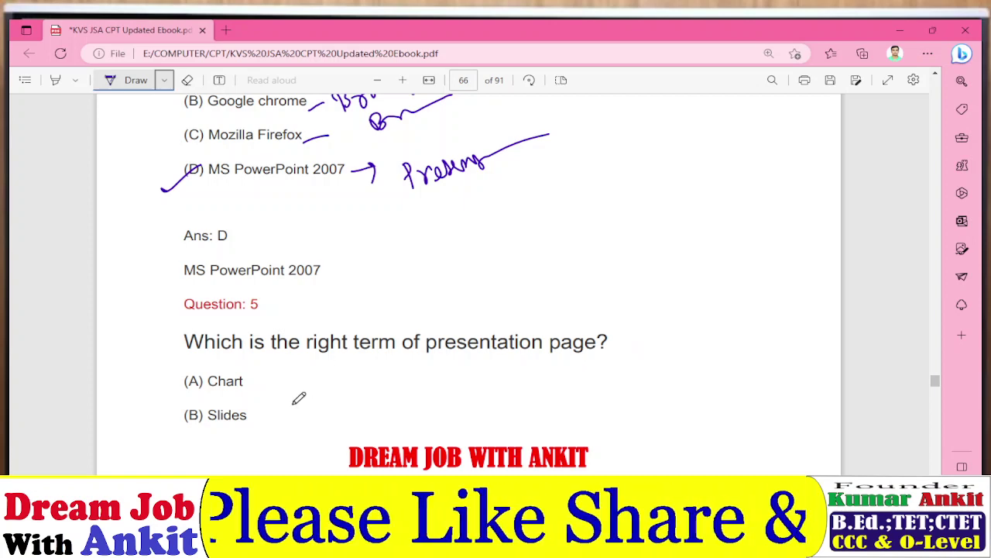
scroll(299, 398, down, 2)
scroll(299, 398, down, 3)
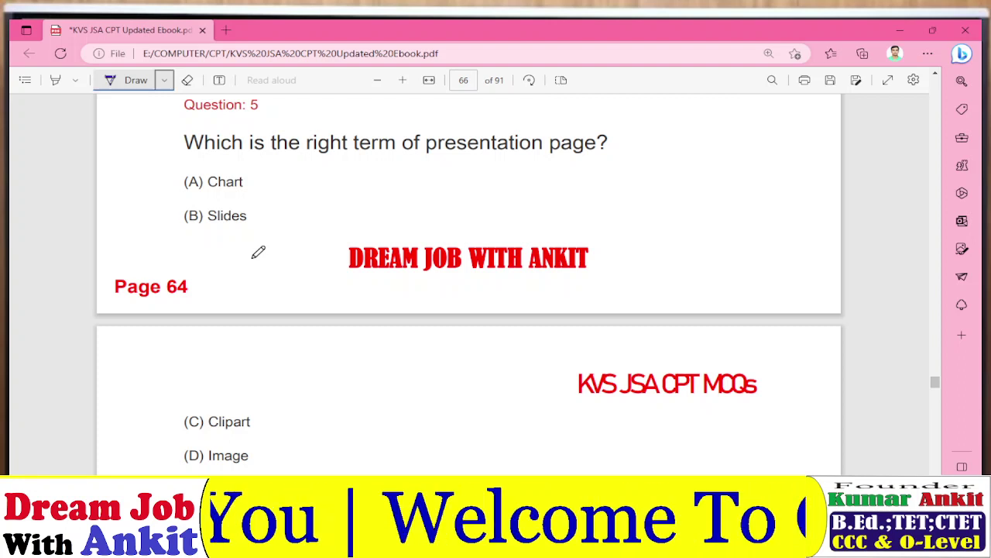
drag(416, 161, 606, 171)
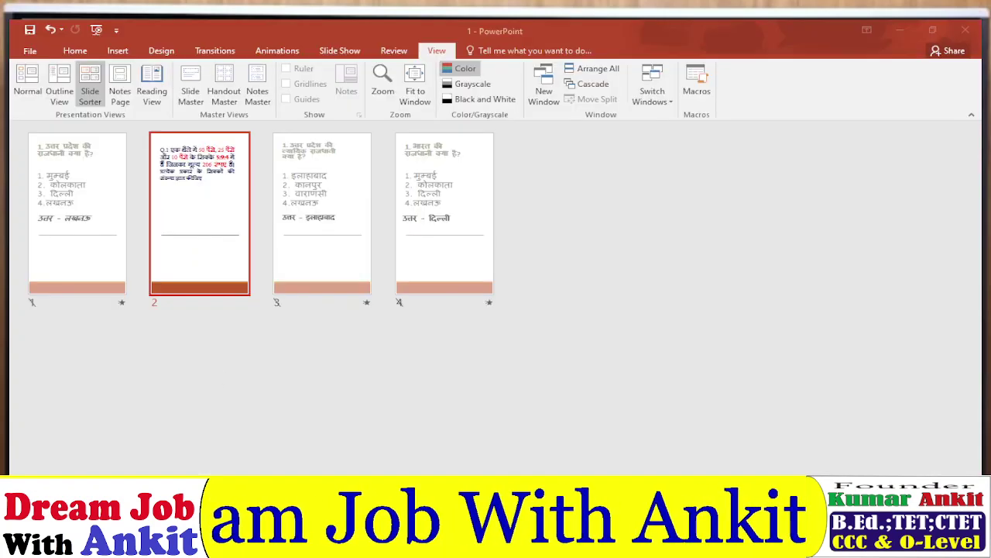
click(440, 441)
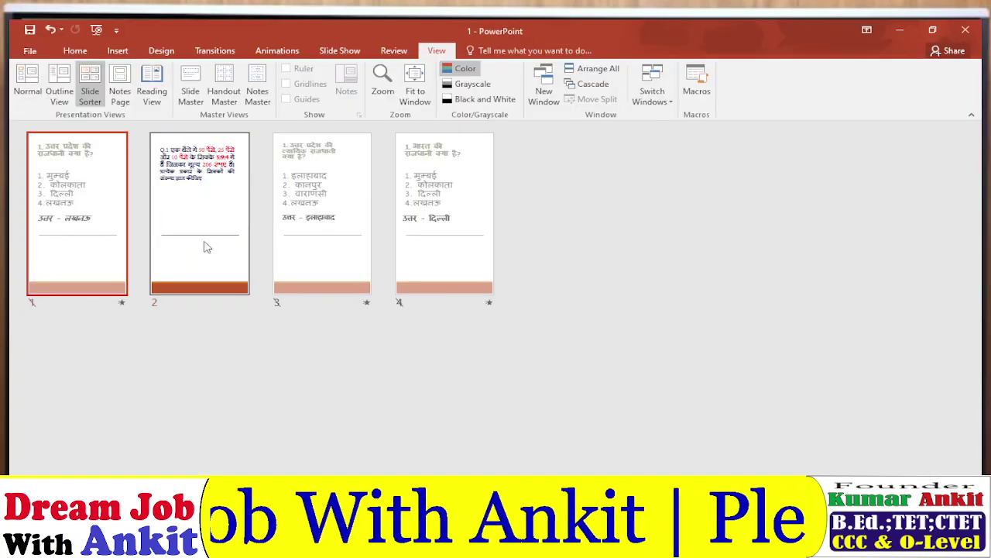
Step: Click through the Lucknow, coin, Allahabad and Delhi slide thumbnails in Slide Sorter
click(317, 227)
click(416, 224)
click(111, 248)
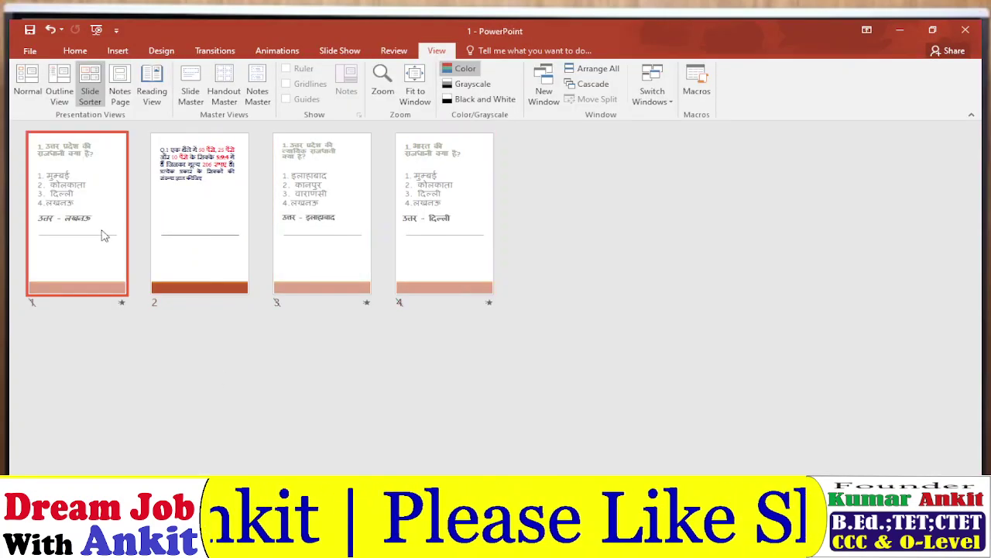
click(206, 219)
click(75, 205)
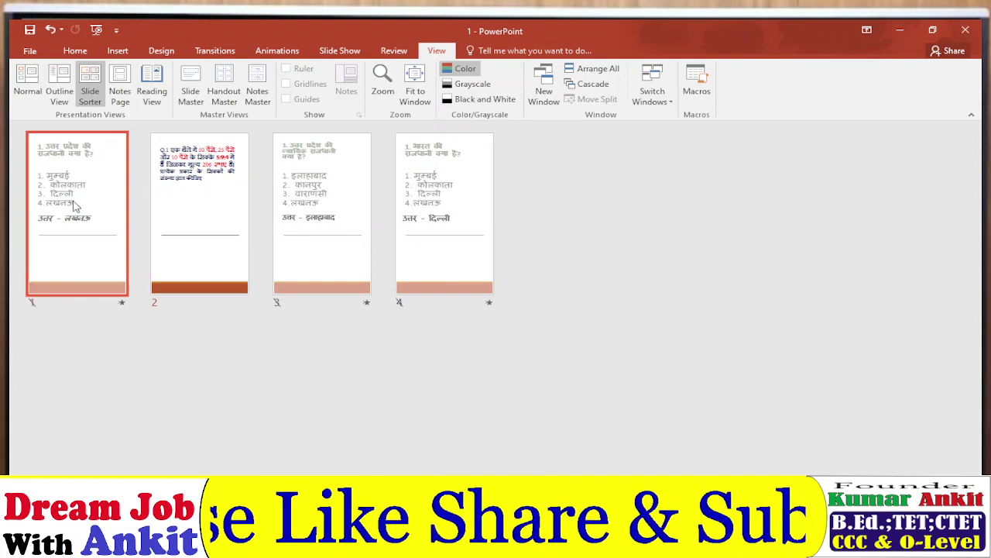
click(197, 210)
click(336, 217)
click(440, 228)
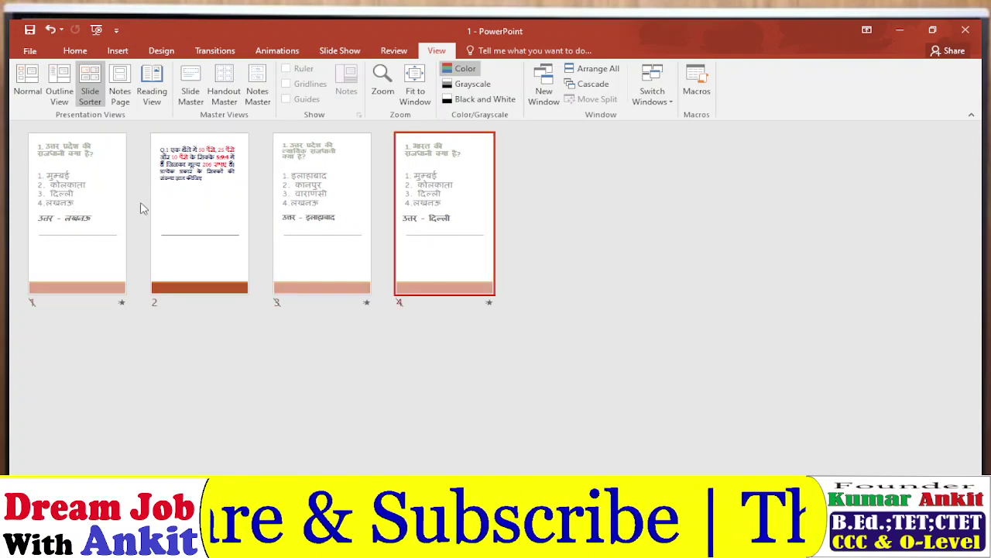
click(68, 203)
click(213, 235)
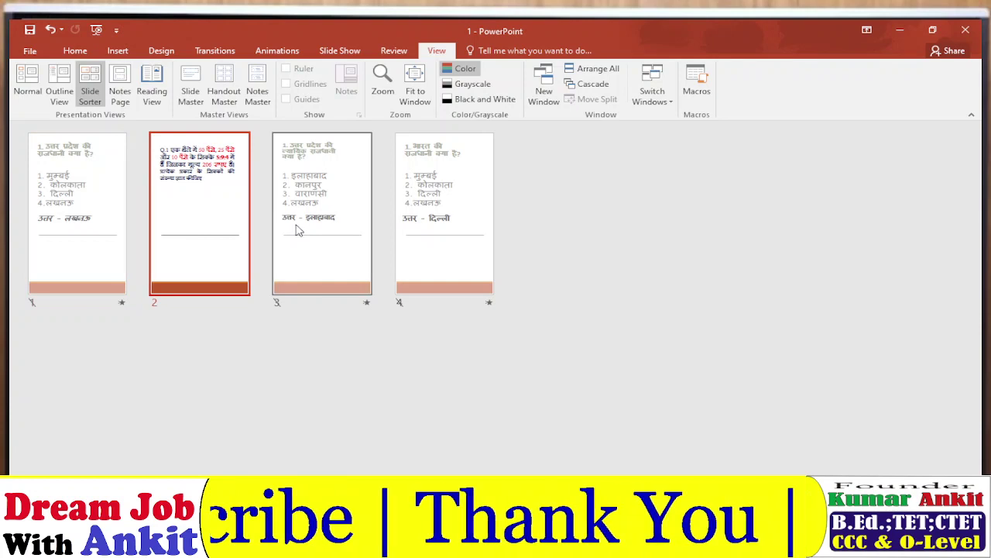
click(302, 226)
click(441, 260)
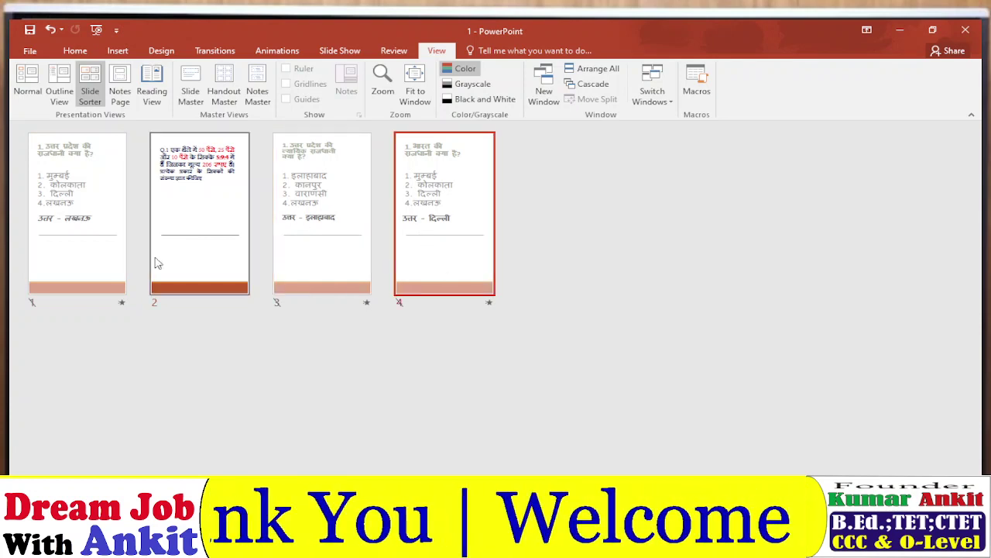
click(77, 248)
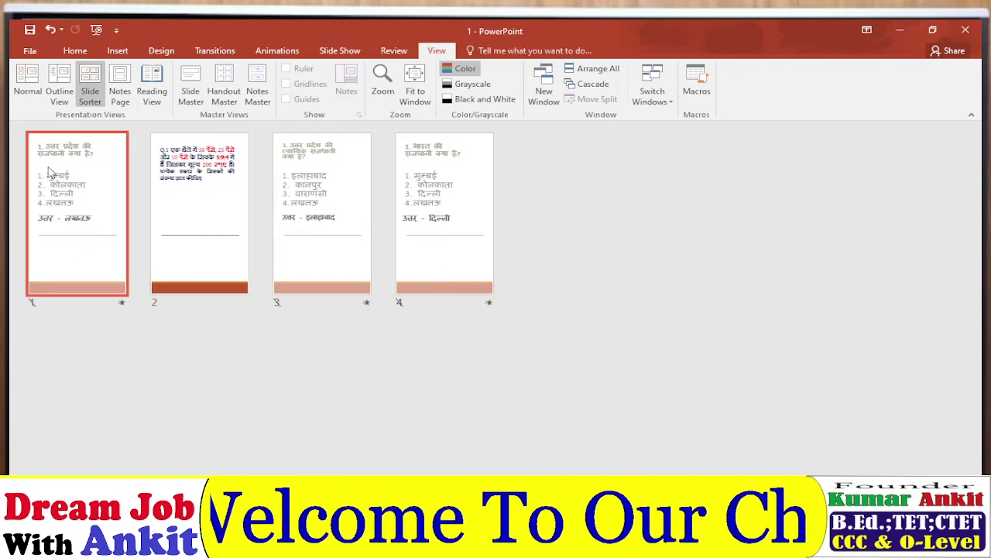
Step: Unhide the first, Allahabad and Delhi slides via Hide Slide, then return to Edge
right_click(97, 258)
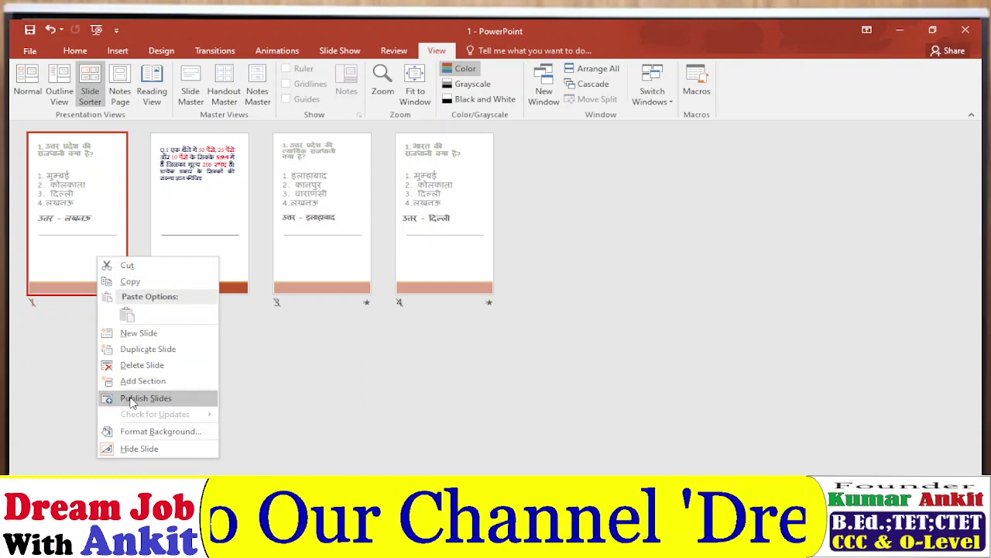
click(141, 448)
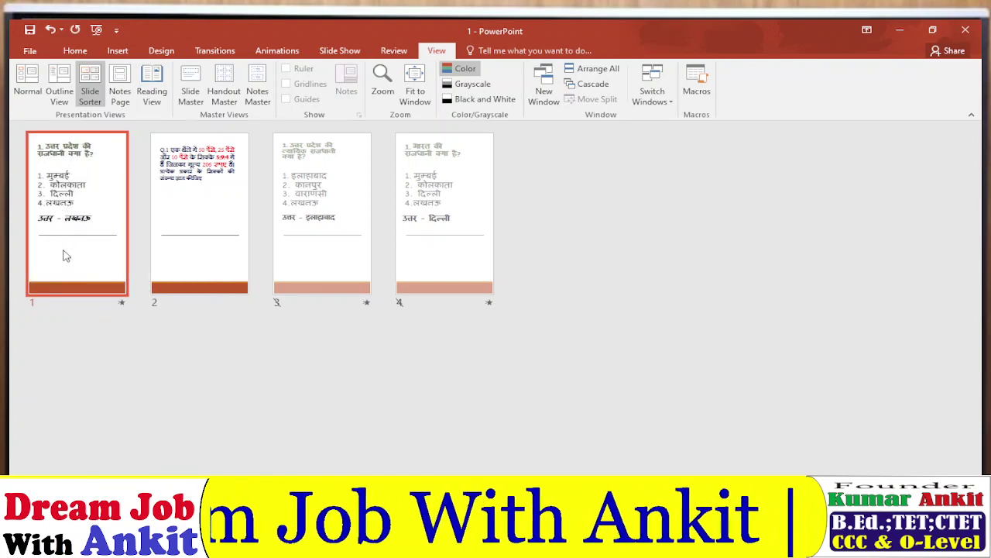
click(203, 229)
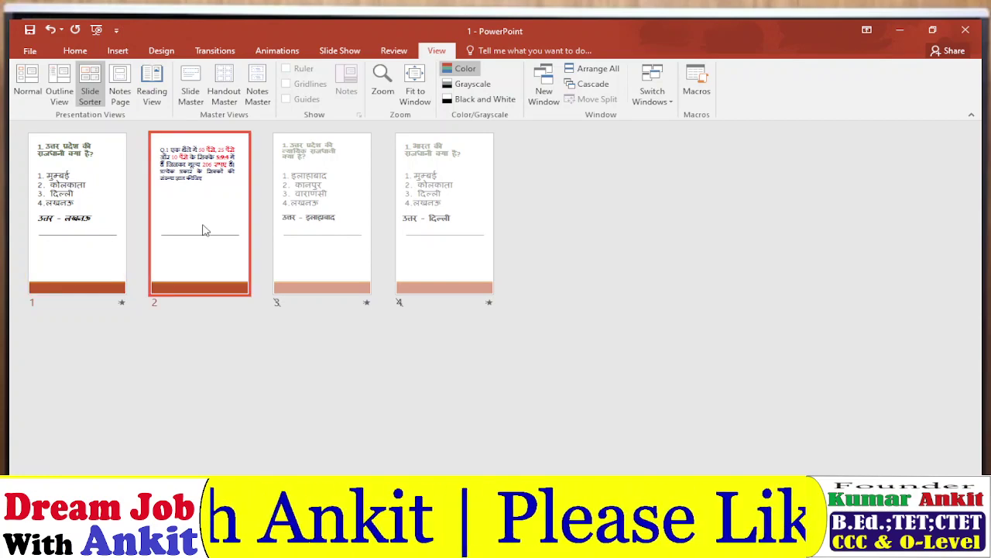
ctrl+scroll(203, 230, up, 1)
ctrl+scroll(203, 229, up, 1)
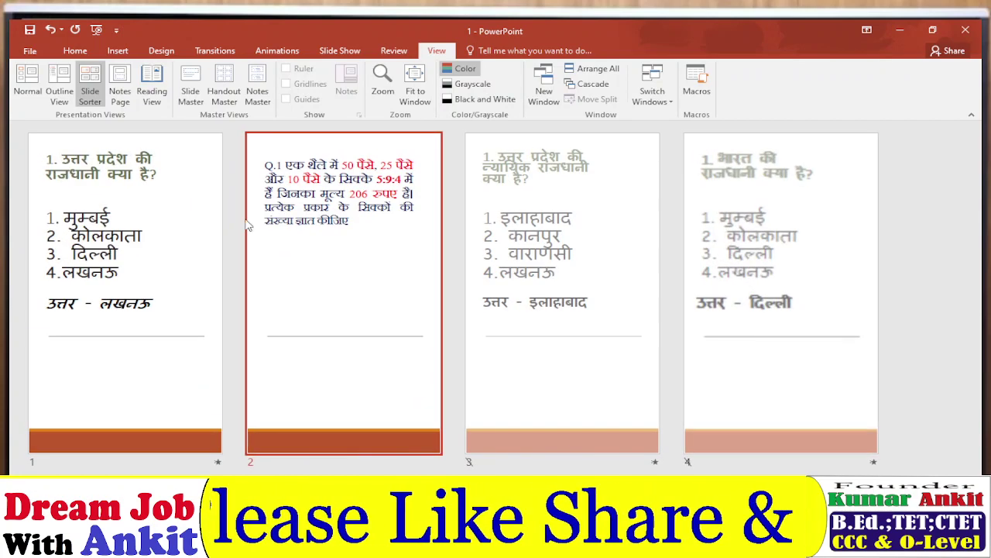
click(572, 227)
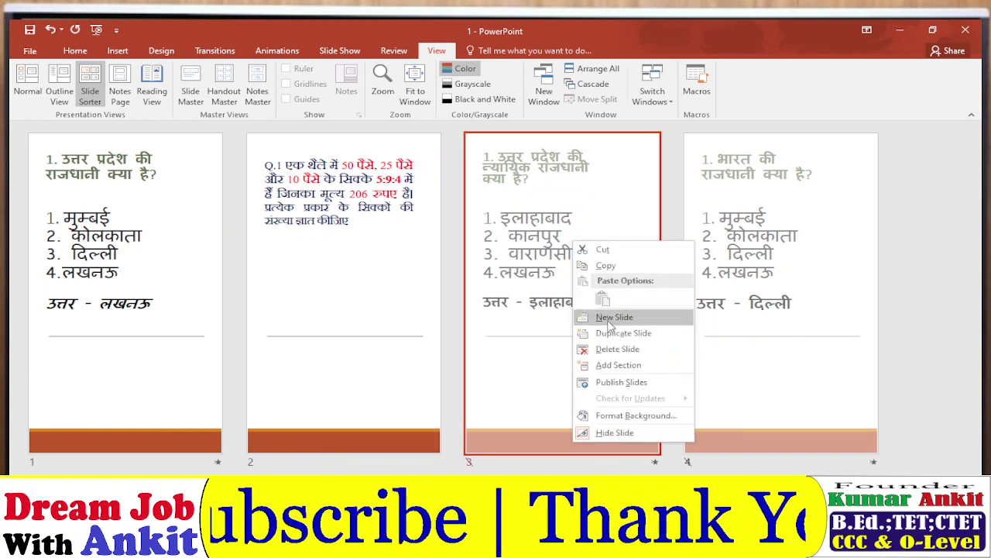
right_click(574, 242)
click(620, 431)
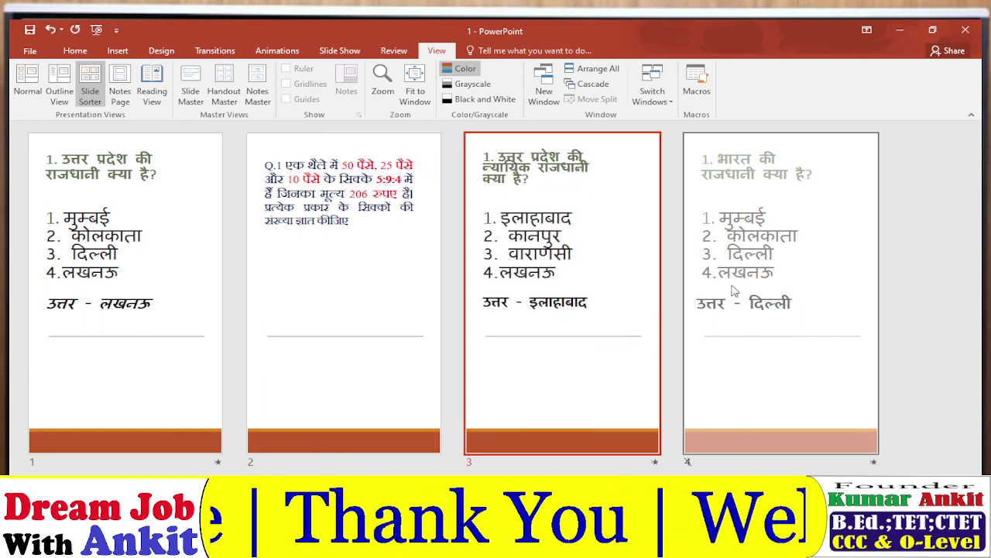
click(773, 240)
right_click(772, 241)
click(798, 426)
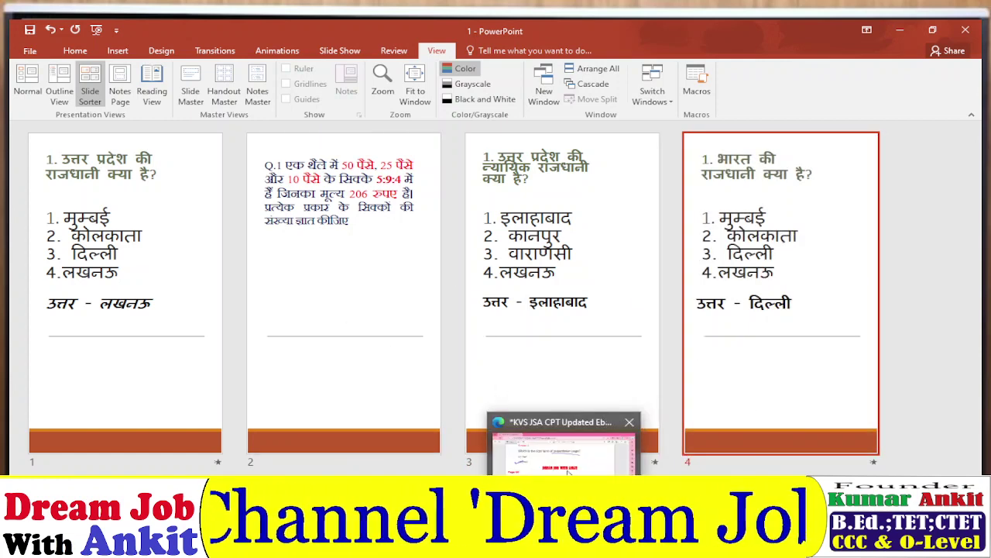
click(565, 434)
Step: Tick Font grammar, Font color, Font size and Font face in ink, then circle (A) Font grammar
scroll(323, 387, down, 2)
scroll(323, 387, down, 2)
scroll(323, 387, down, 3)
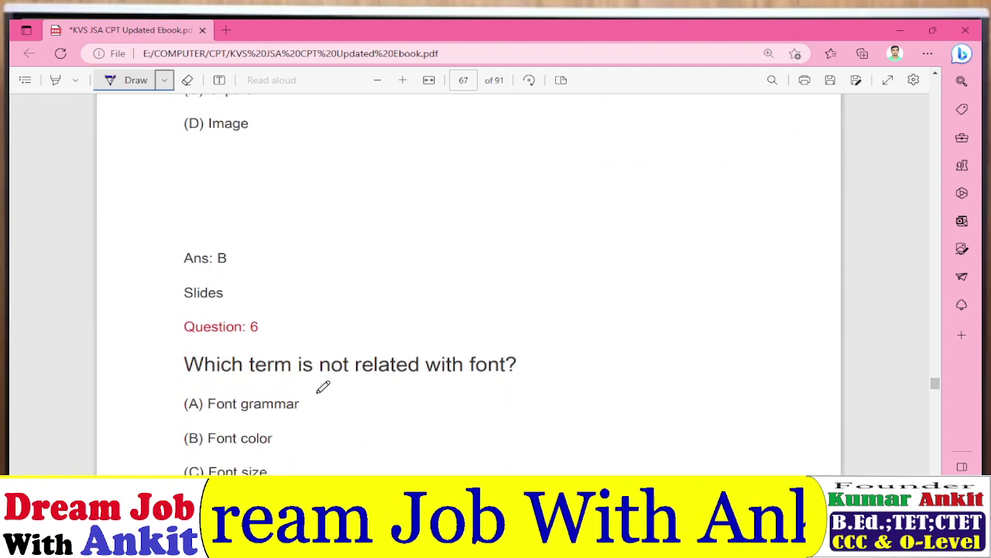
scroll(323, 387, down, 2)
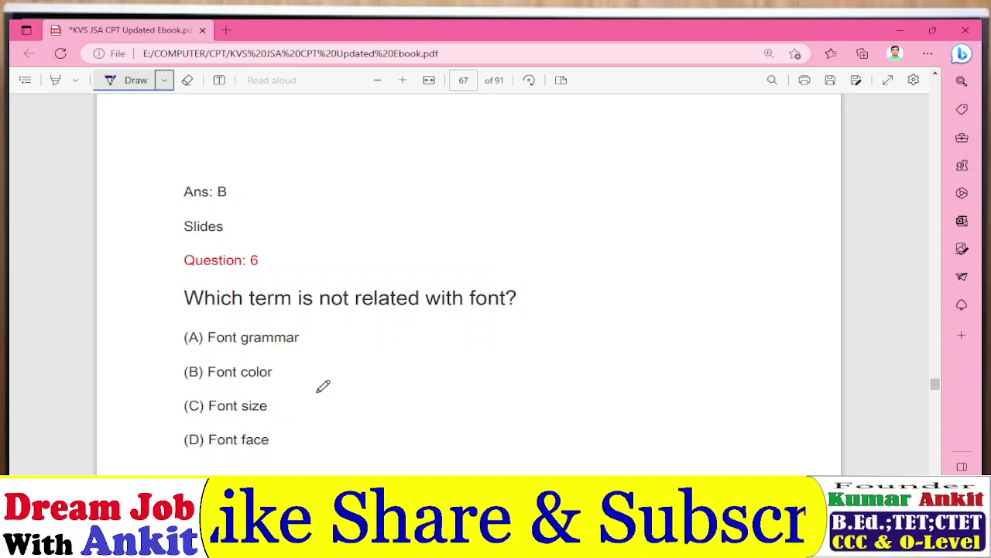
drag(300, 343, 329, 329)
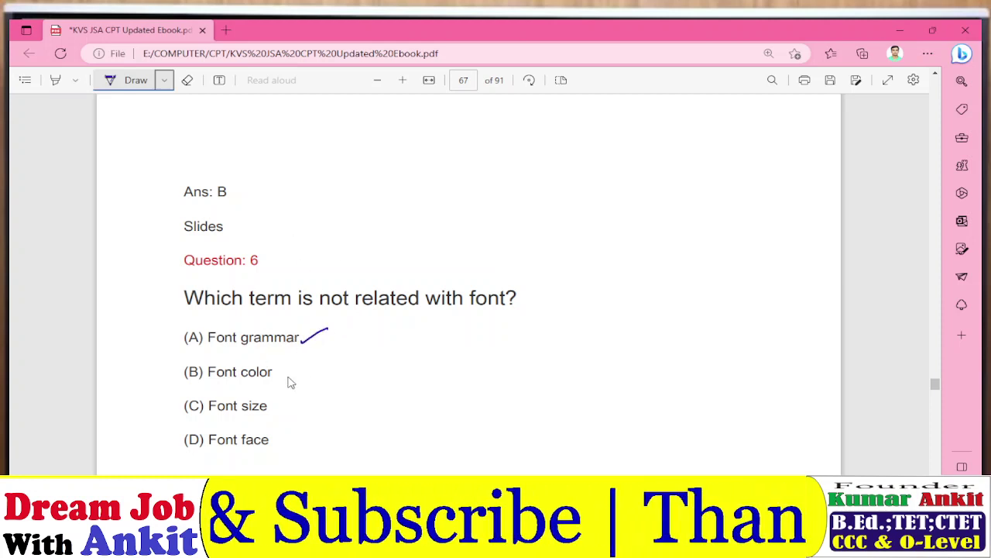
drag(286, 377, 305, 366)
drag(284, 407, 294, 402)
drag(282, 445, 298, 432)
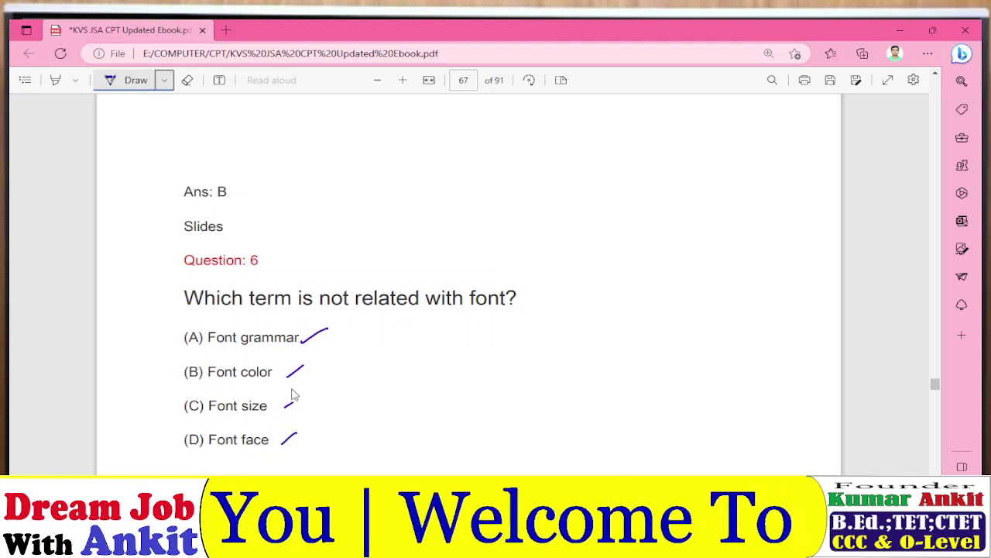
scroll(345, 364, down, 1)
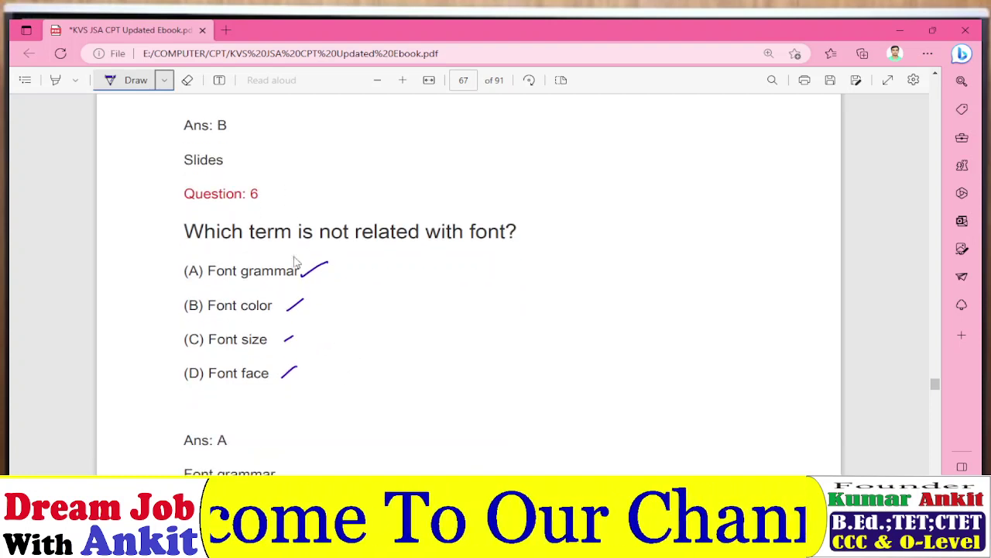
drag(314, 255, 368, 273)
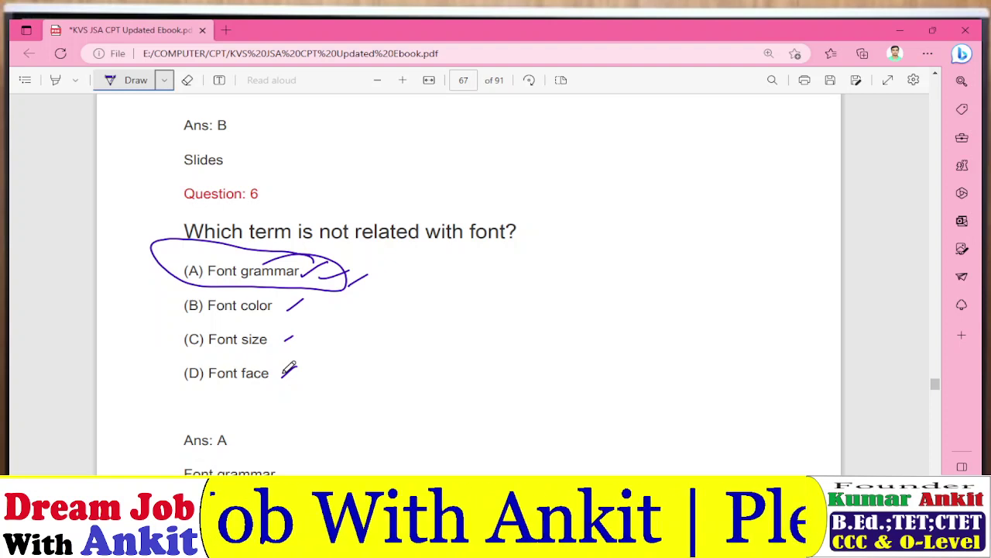
scroll(405, 363, down, 2)
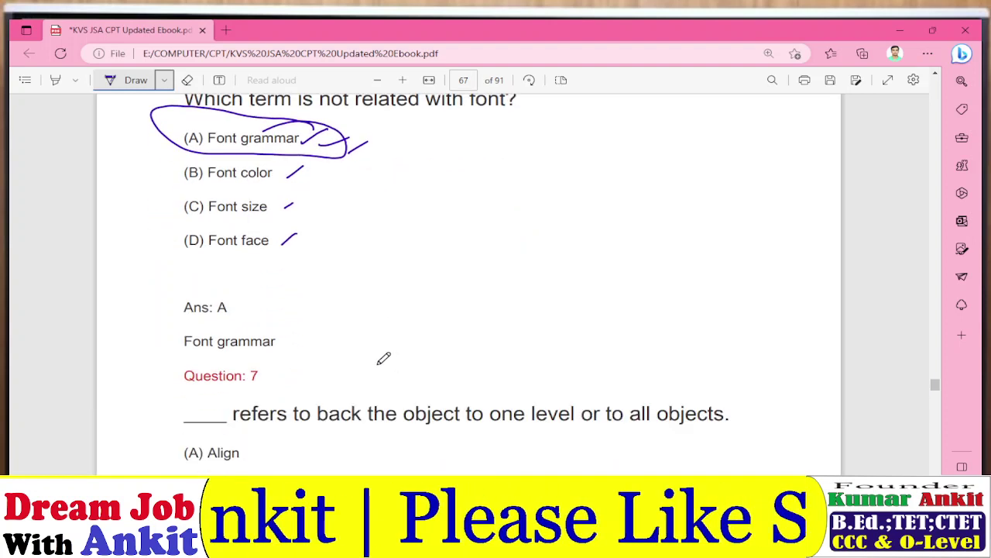
Step: On Question 7, circle 'refers to back', underline 'one level' and 'all objects', and sketch a box
scroll(383, 357, down, 1)
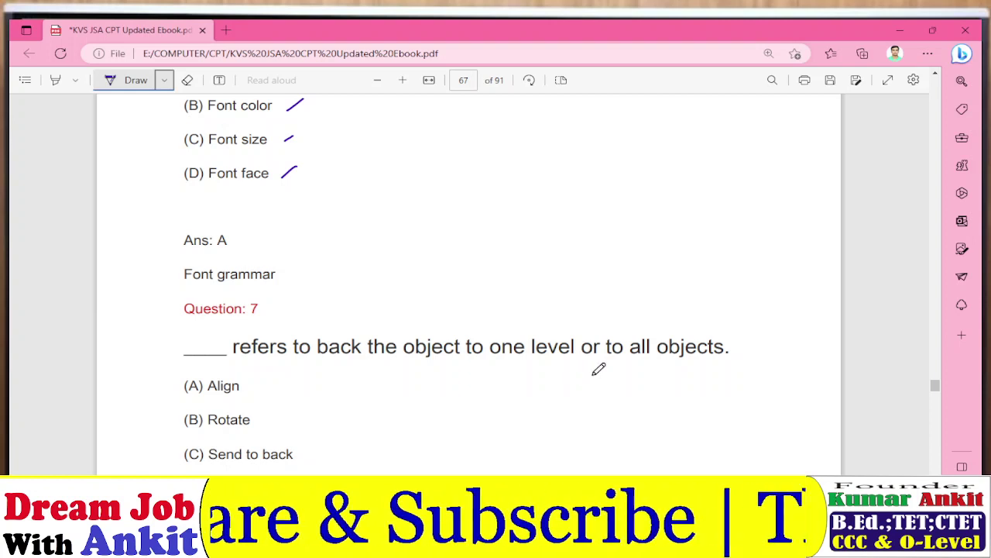
scroll(597, 369, down, 1)
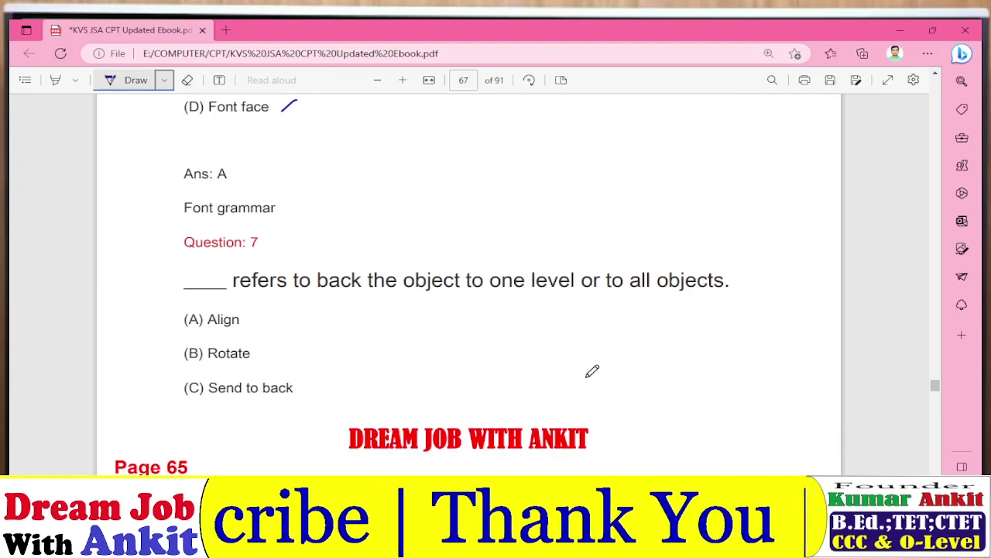
scroll(457, 351, down, 1)
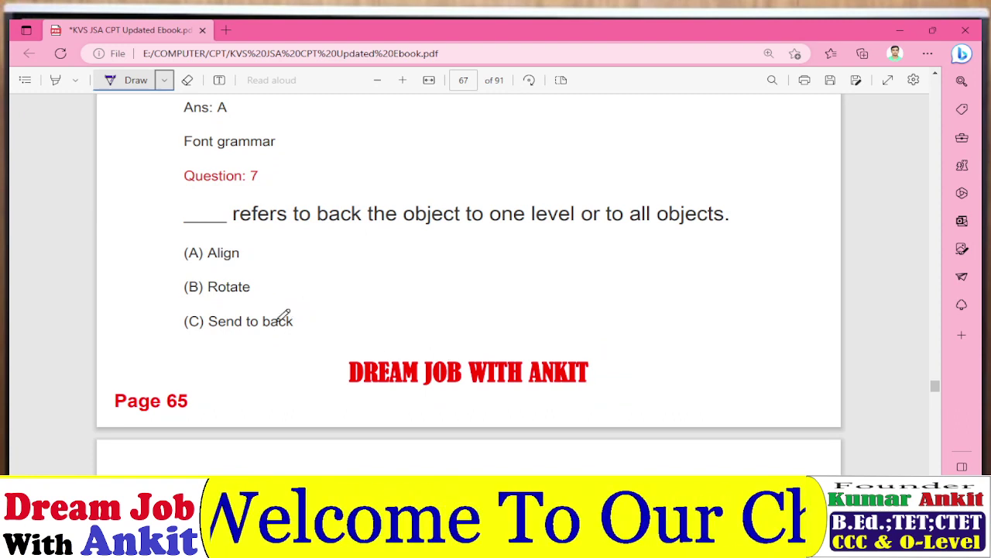
scroll(324, 332, down, 1)
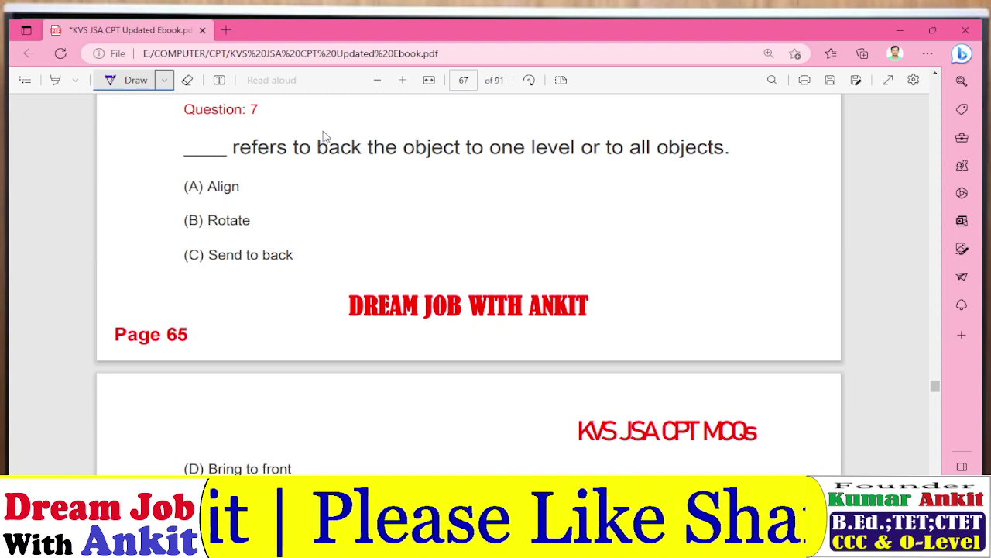
mouse_move(364, 138)
mouse_down()
mouse_move(267, 165)
mouse_move(376, 159)
mouse_up()
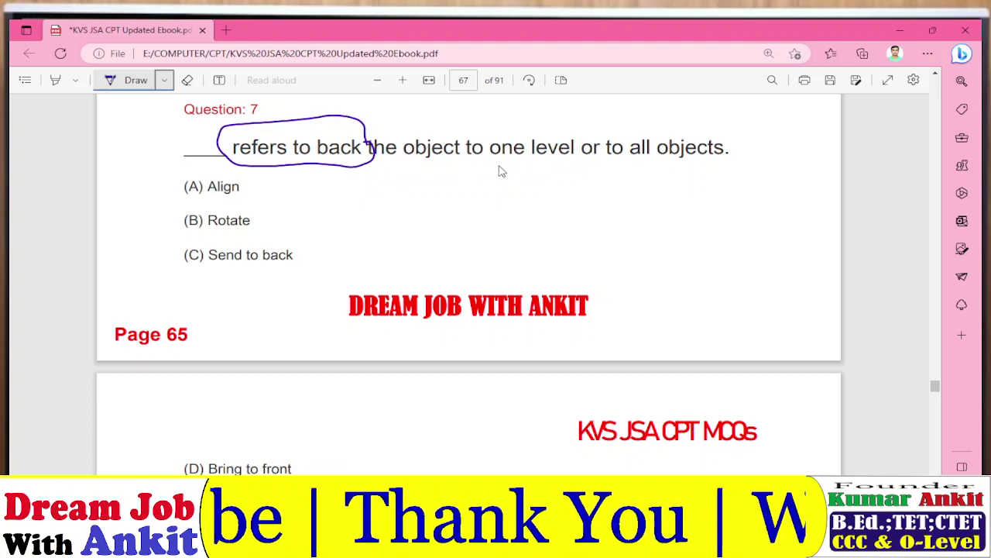
drag(490, 165, 728, 178)
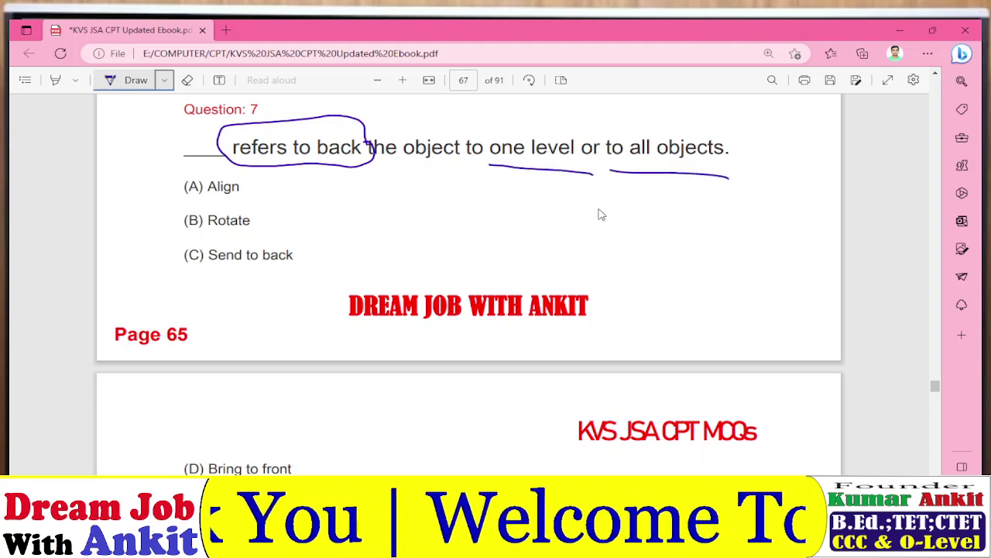
mouse_move(624, 200)
mouse_down()
mouse_move(651, 238)
mouse_move(605, 208)
mouse_up()
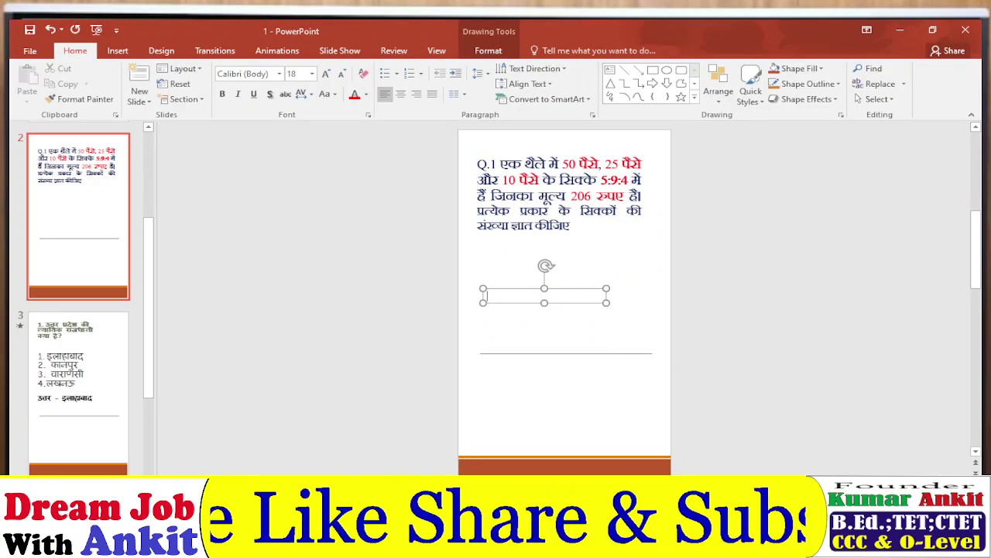
Step: Paste the subscribe text box onto slide 2, send it to back, and drag it up over the question
text(subscribe)
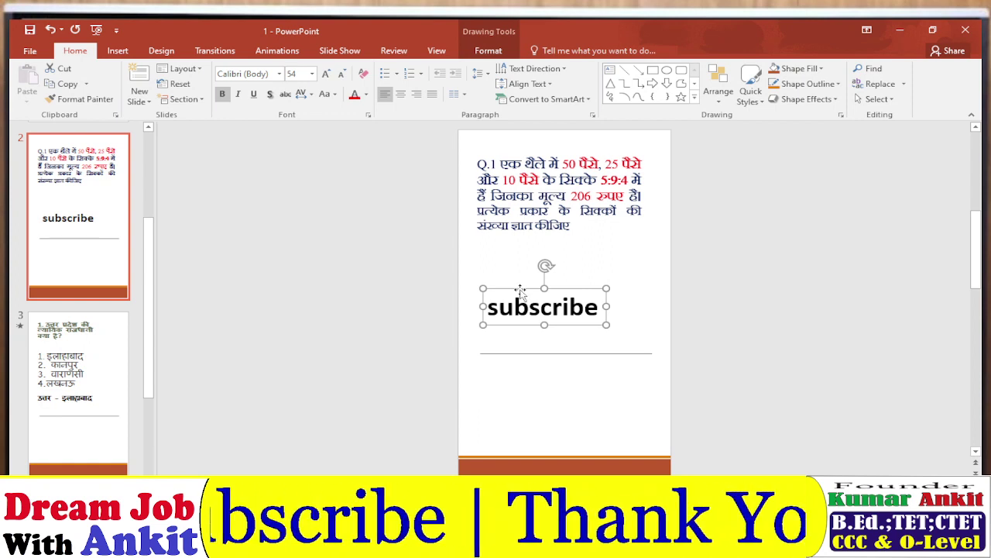
click(720, 94)
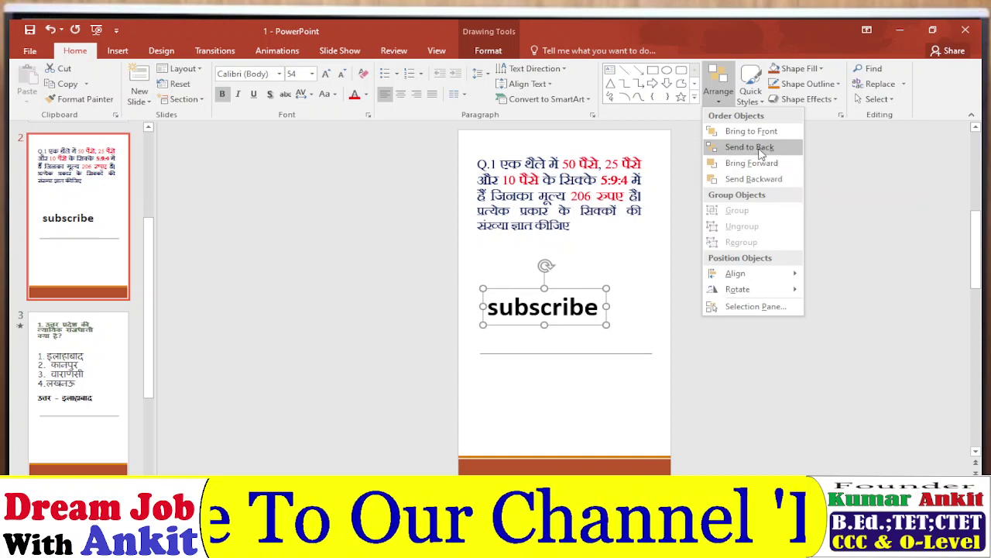
click(745, 149)
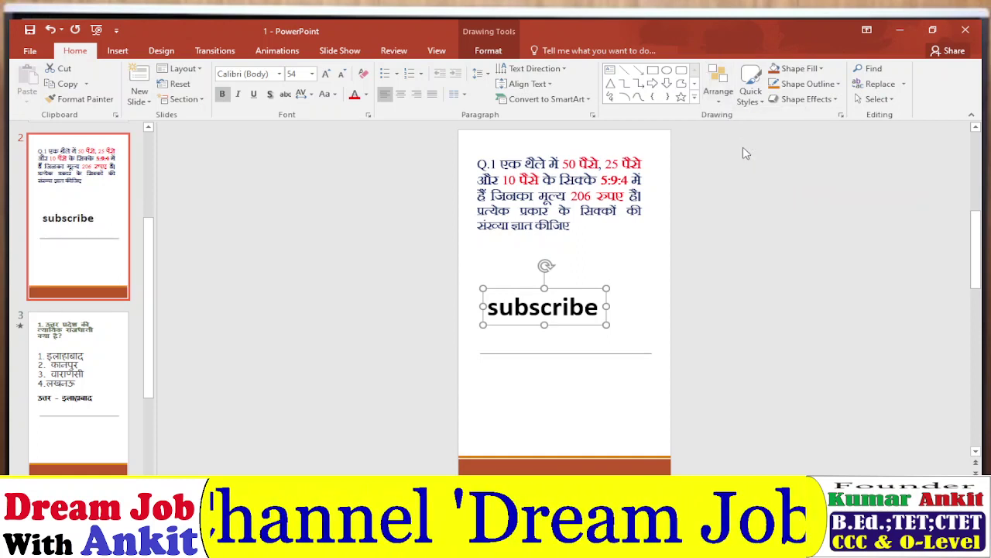
click(649, 395)
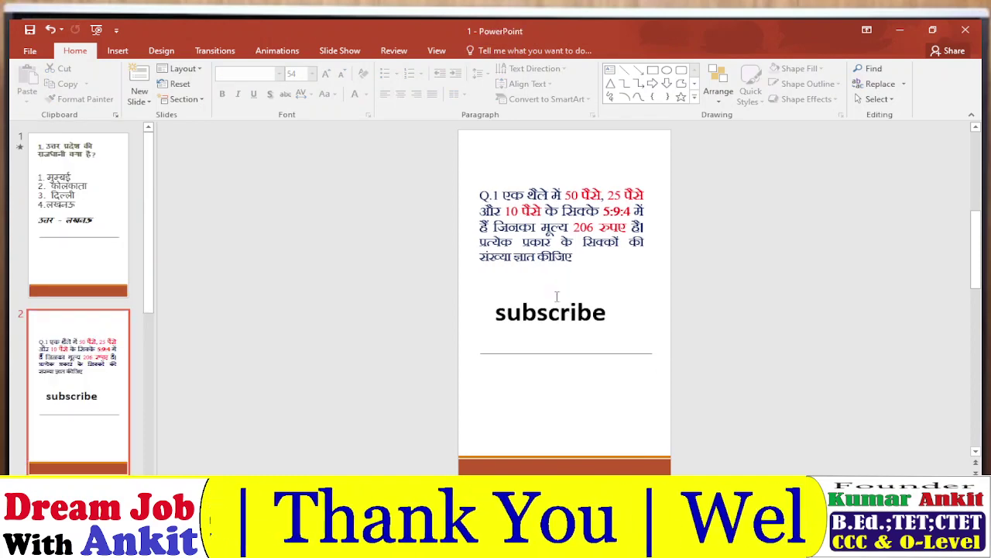
click(538, 312)
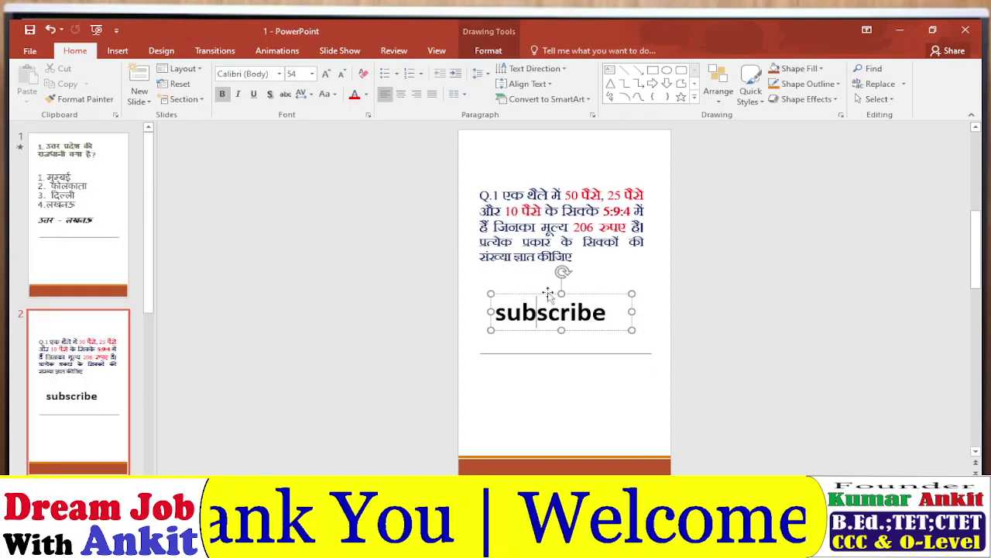
drag(547, 293, 552, 205)
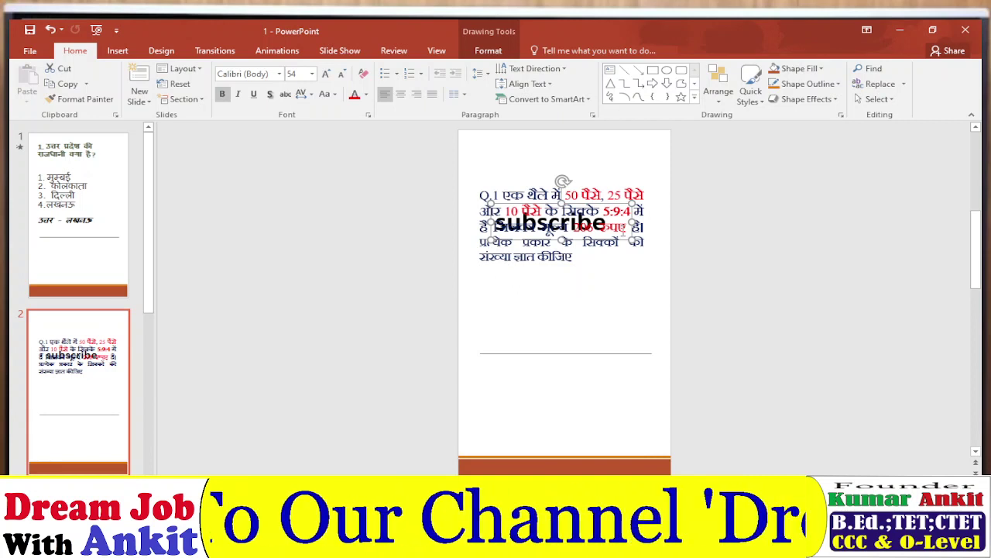
Step: Send the subscribe box to back again and flip to slide 1 and back to refresh slide 2
click(718, 89)
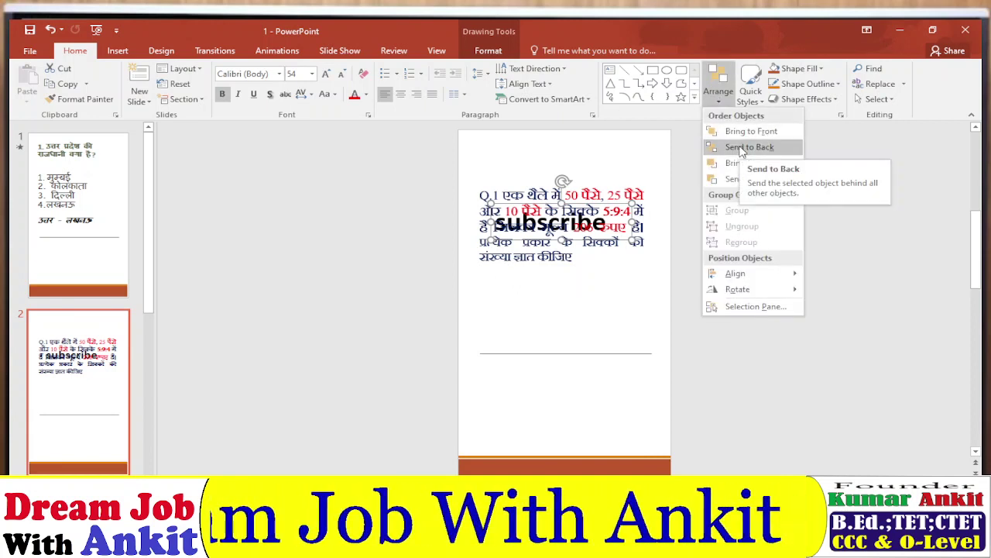
click(741, 147)
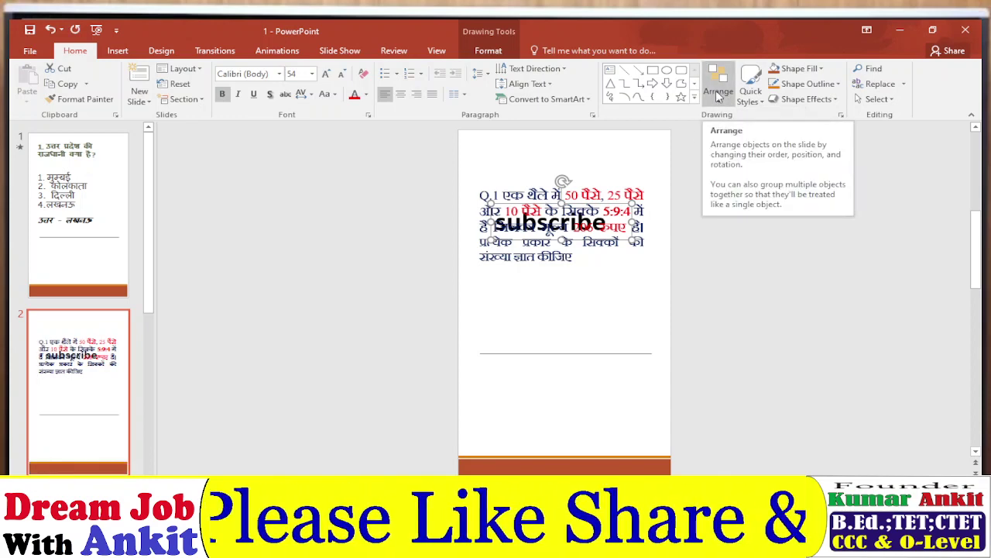
key(Escape)
key(Page_Up)
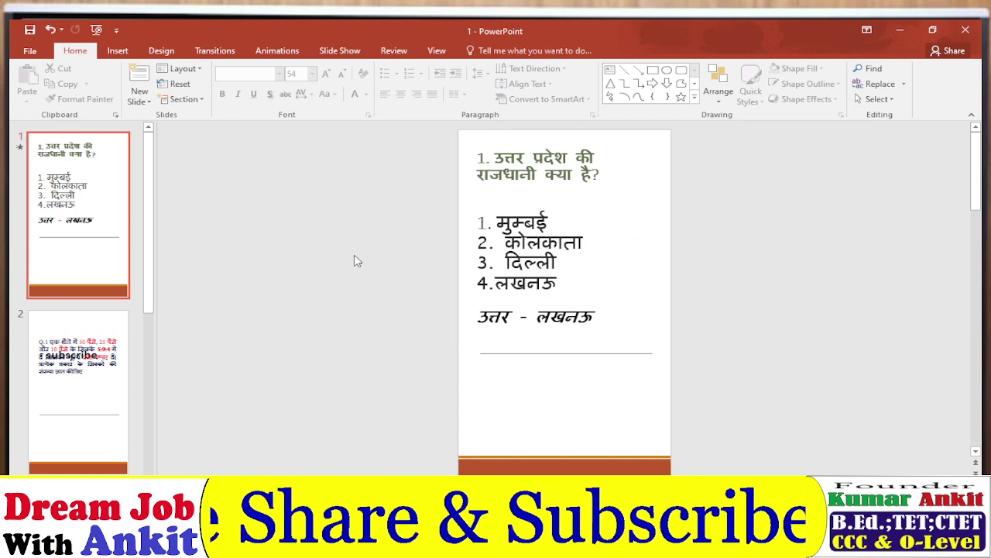
key(Page_Down)
Step: Select the whole Hindi question text box, send it to back, and nudge it slightly down
scroll(563, 275, up, 3)
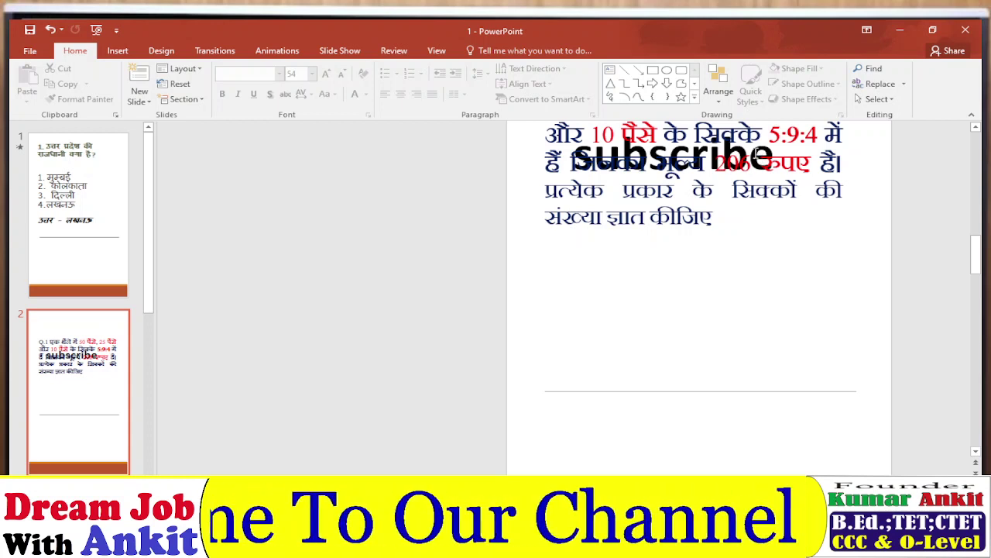
click(762, 136)
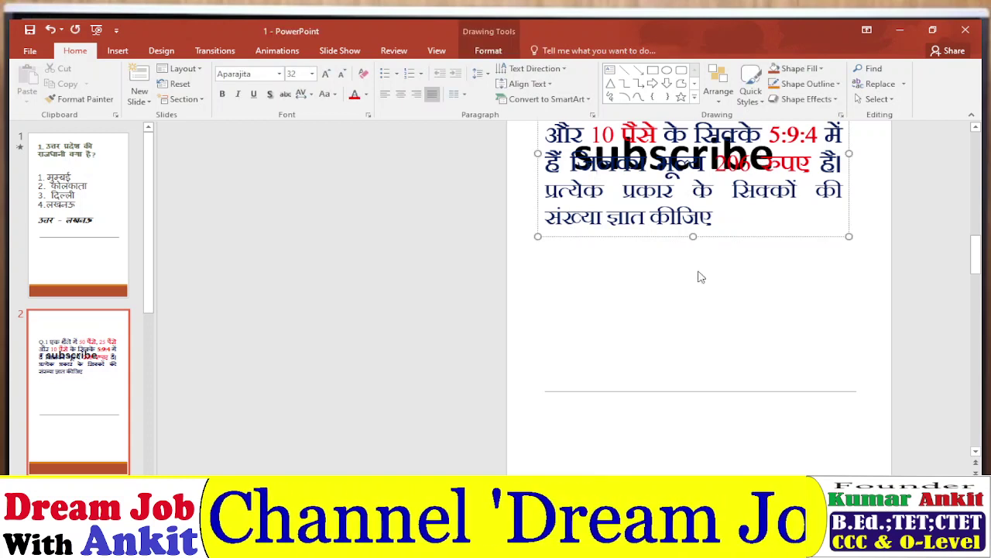
scroll(701, 276, down, 1)
click(974, 130)
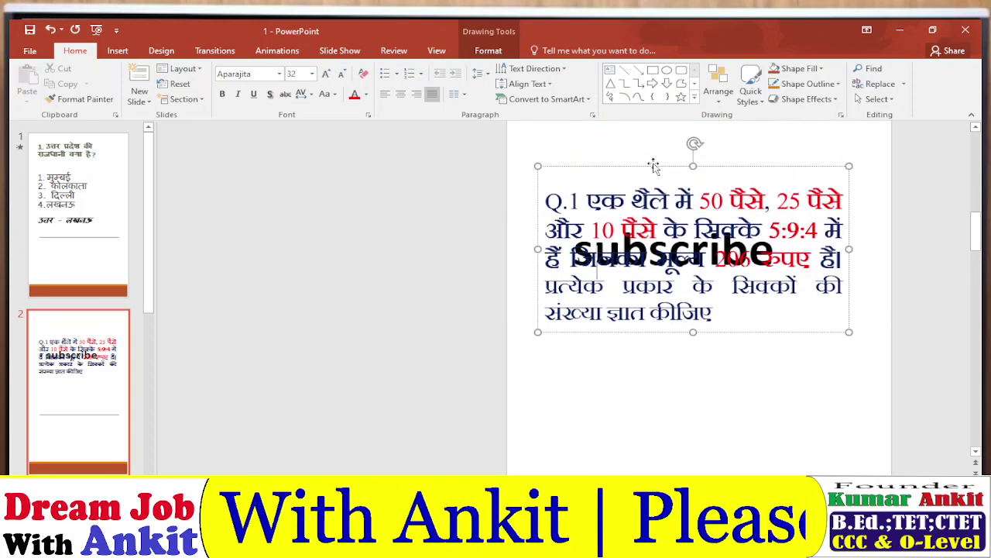
click(652, 167)
click(719, 85)
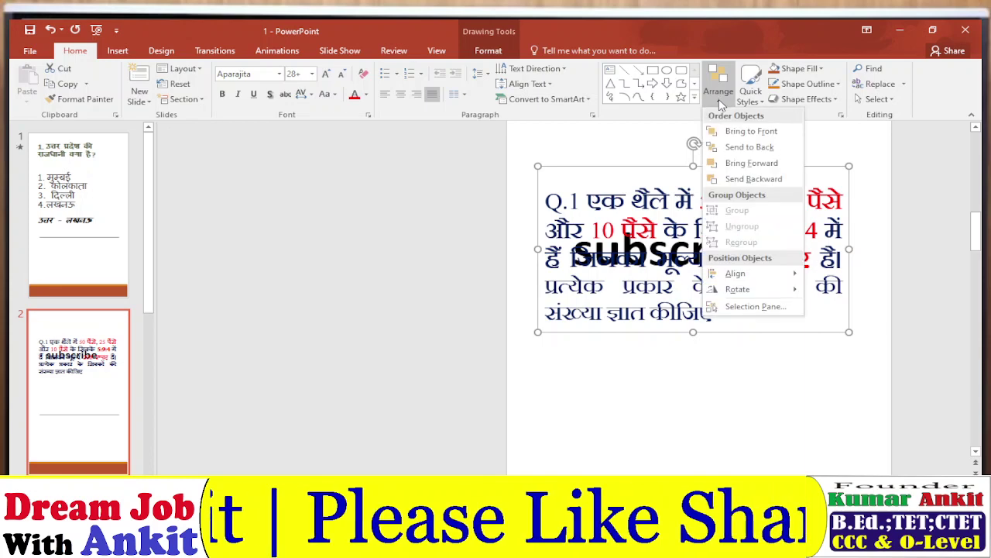
click(748, 147)
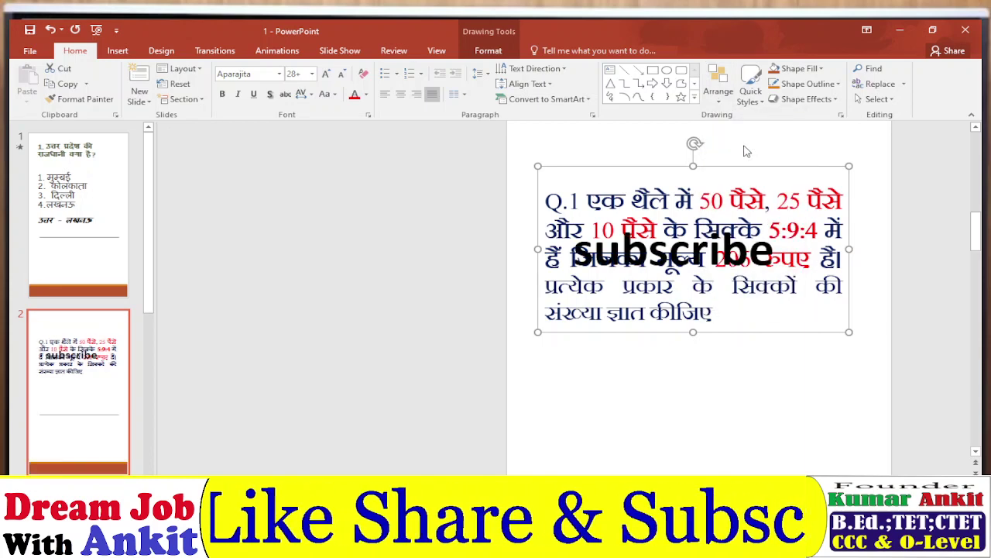
key(Down)
key(Down)
key(Down)
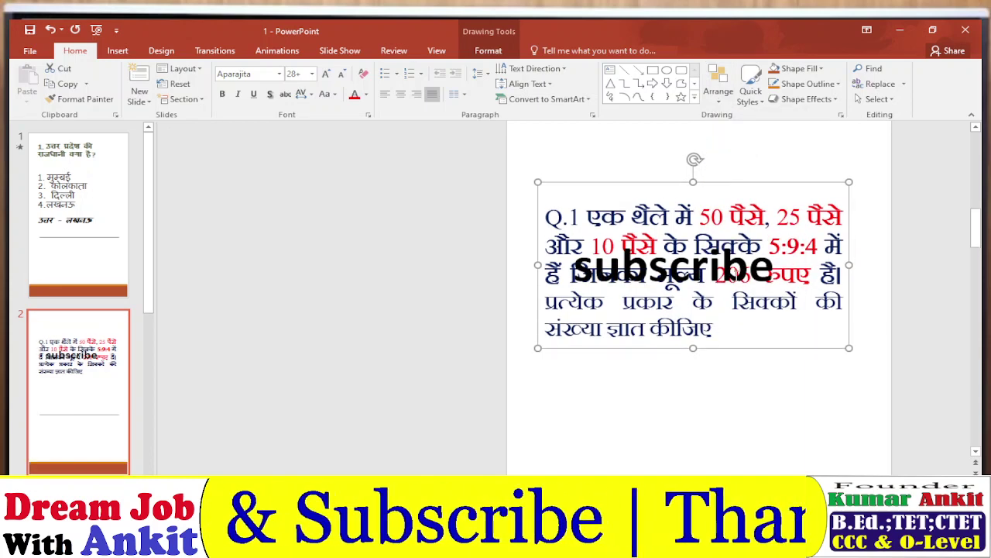
Step: Reselect the subscribe box, send it behind the question text, then select the Hindi question box
click(622, 268)
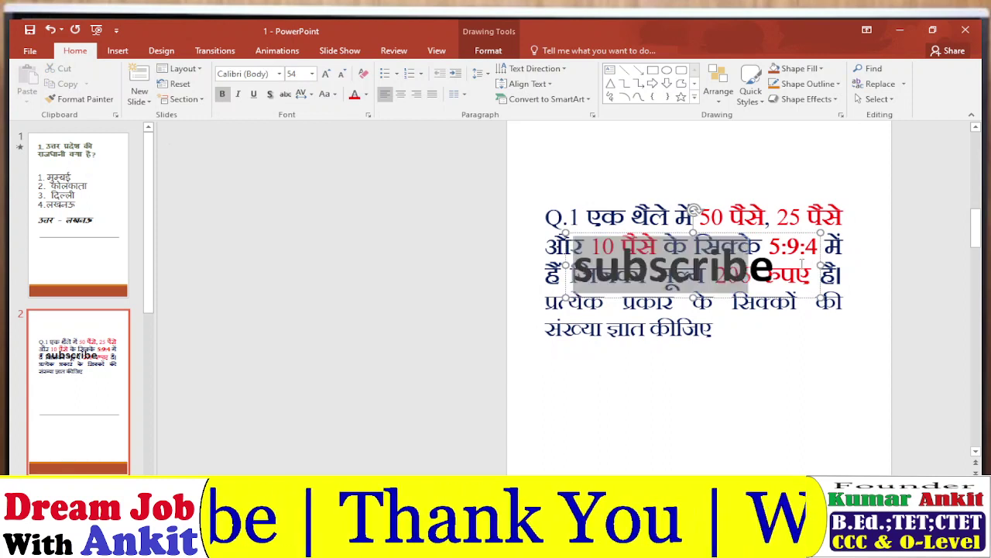
double_click(621, 268)
click(718, 85)
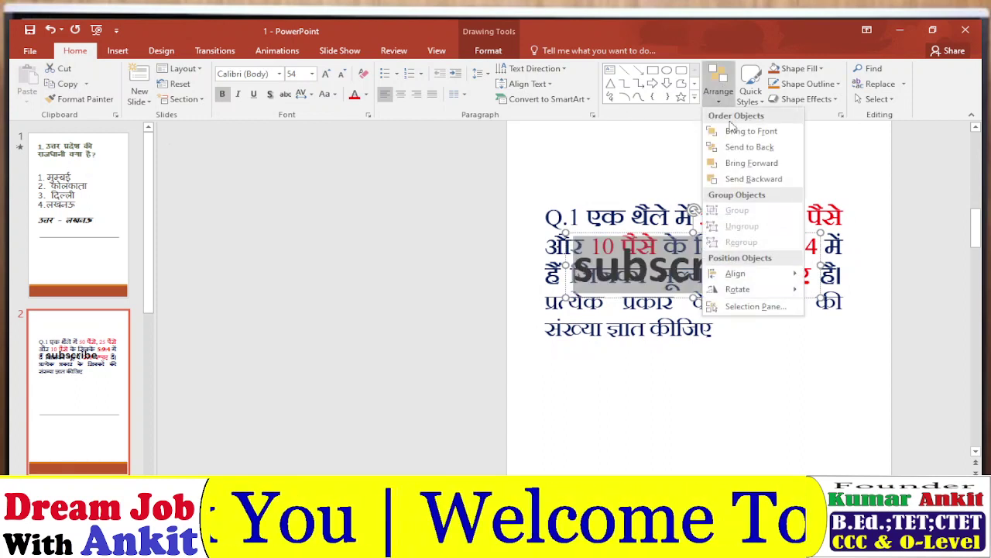
click(765, 147)
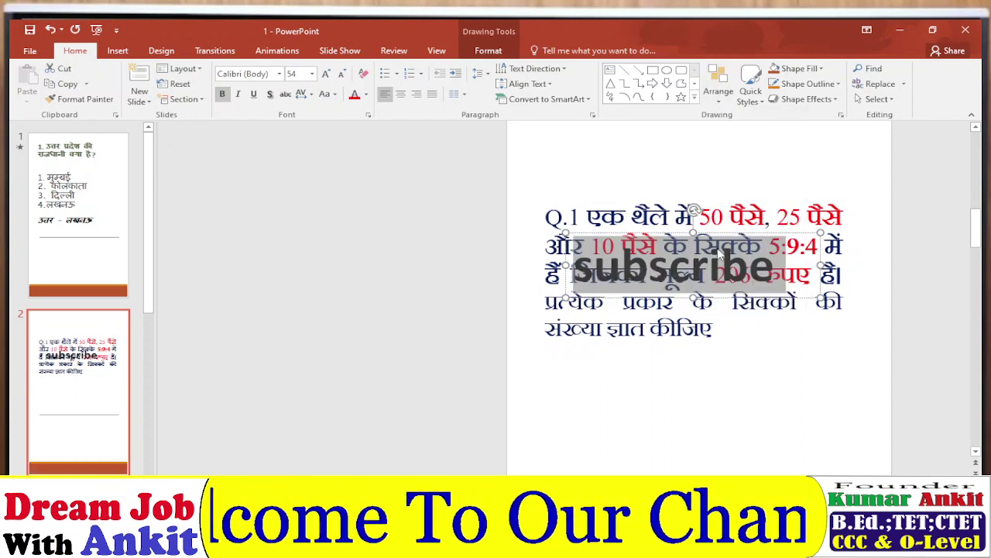
click(717, 83)
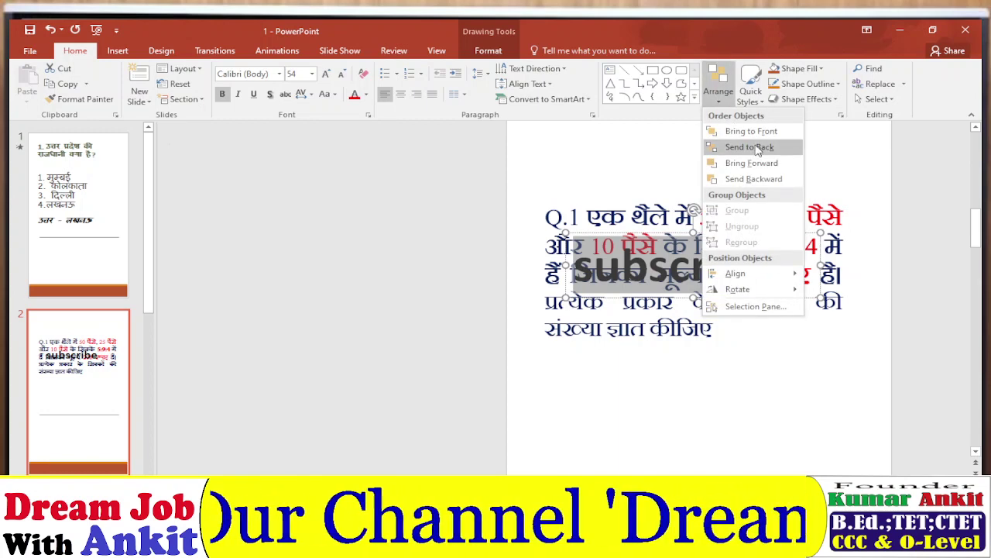
click(758, 149)
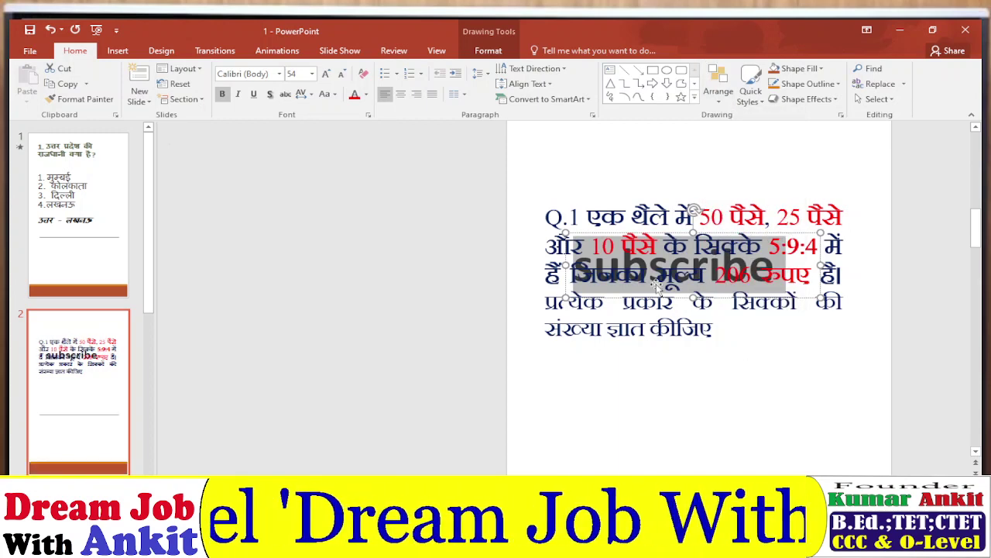
click(648, 275)
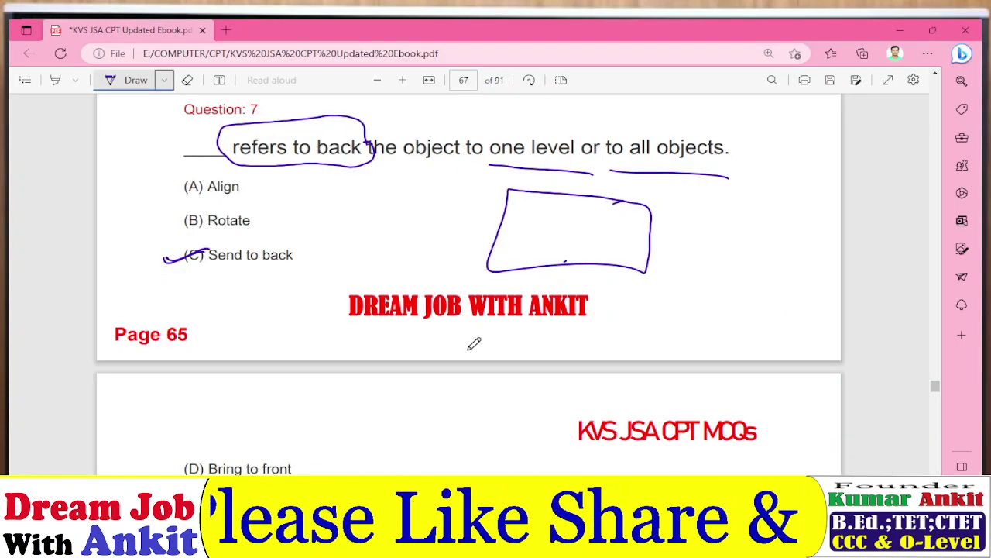
Step: Underline Question 8's phrases about reducing the window and 'remains active.'
scroll(360, 367, down, 4)
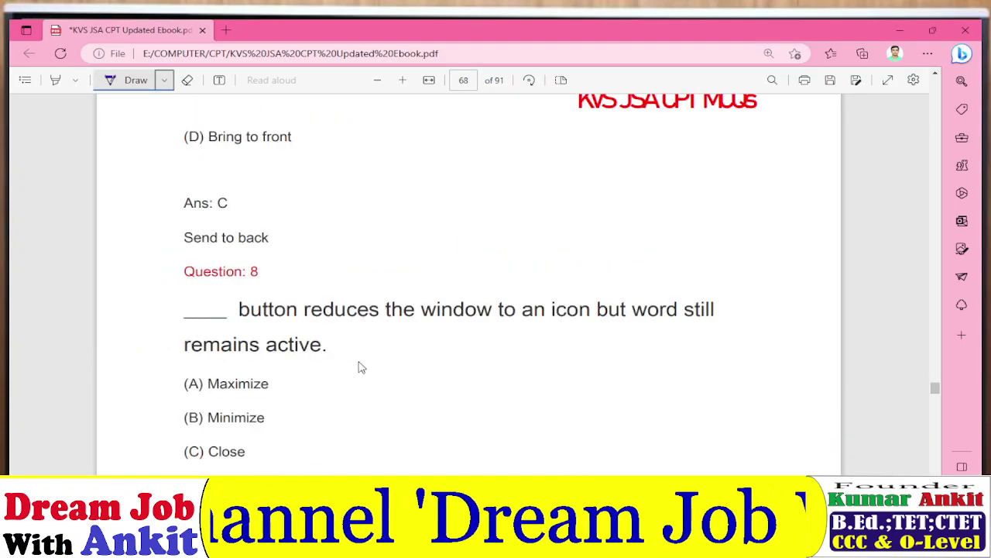
mouse_move(265, 321)
mouse_down()
mouse_move(307, 312)
mouse_move(356, 330)
mouse_move(601, 336)
mouse_move(717, 327)
mouse_up()
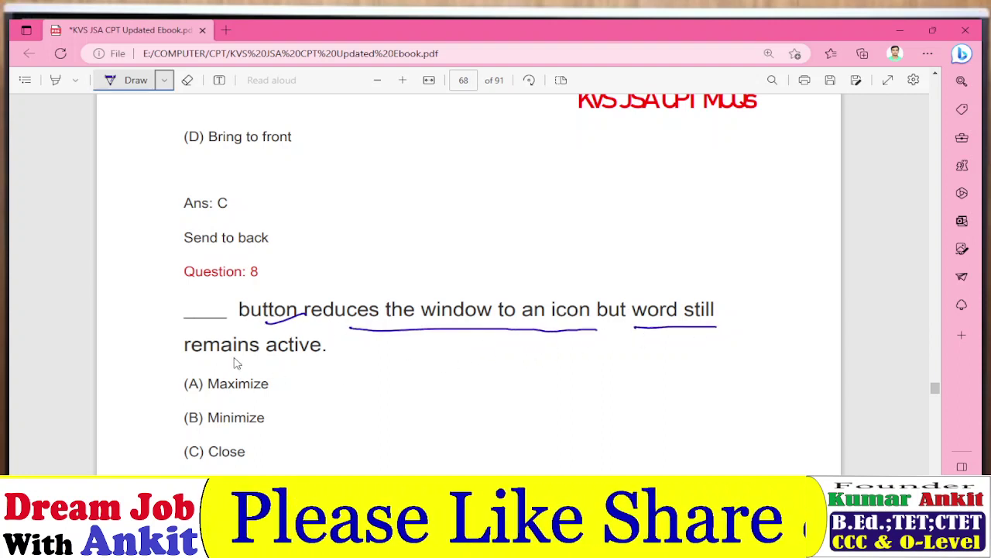
drag(232, 359, 329, 357)
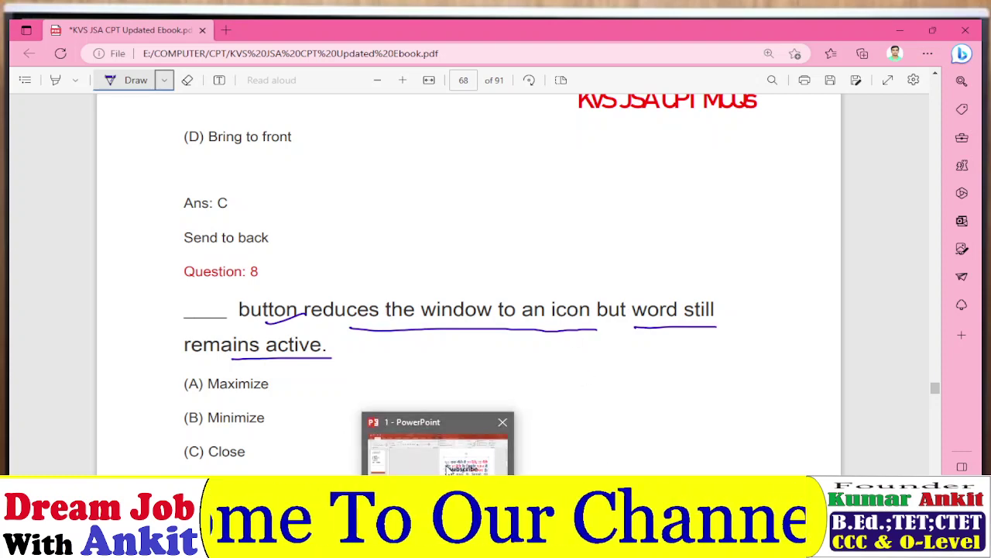
Step: Demonstrate minimizing PowerPoint from the taskbar, then tick (B) Minimize for Question 8
click(446, 466)
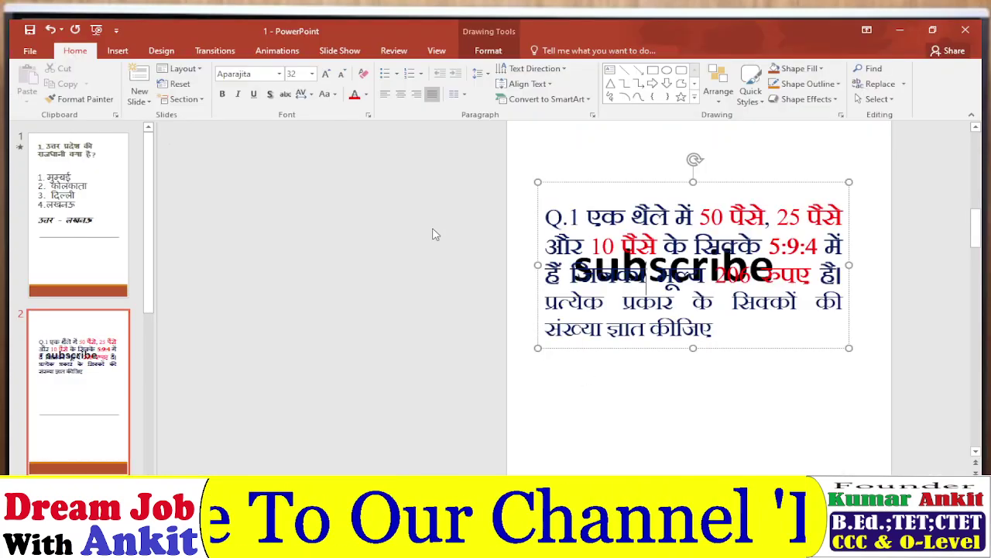
click(900, 29)
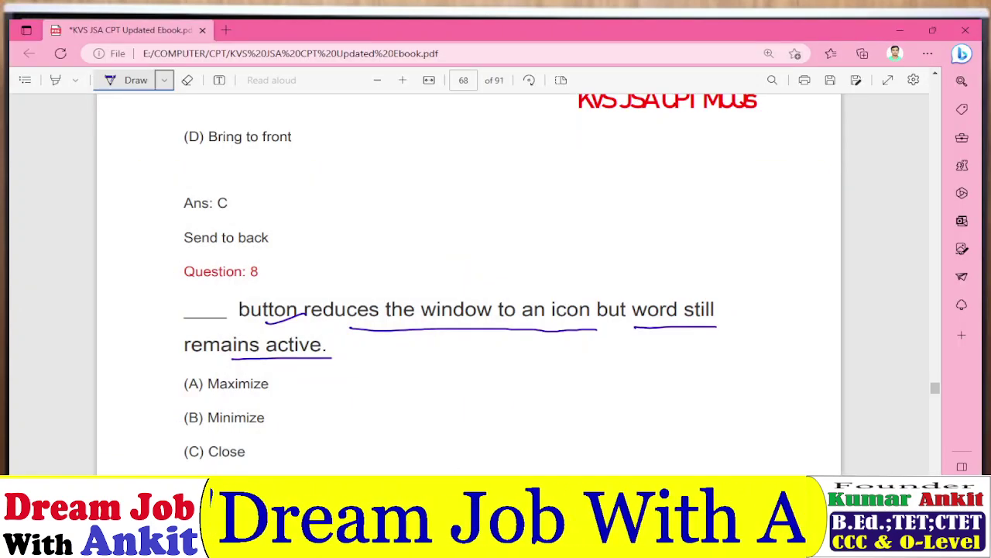
click(439, 445)
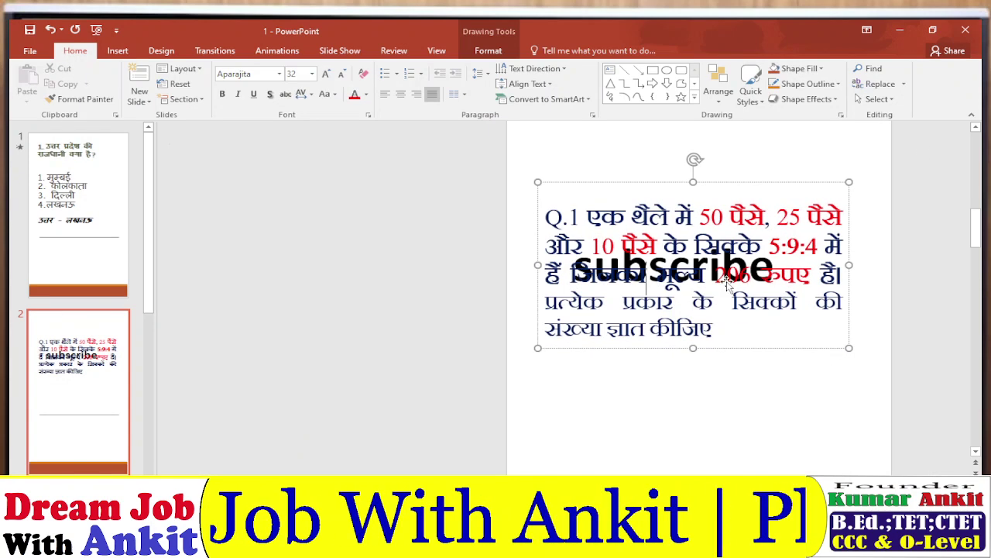
click(900, 29)
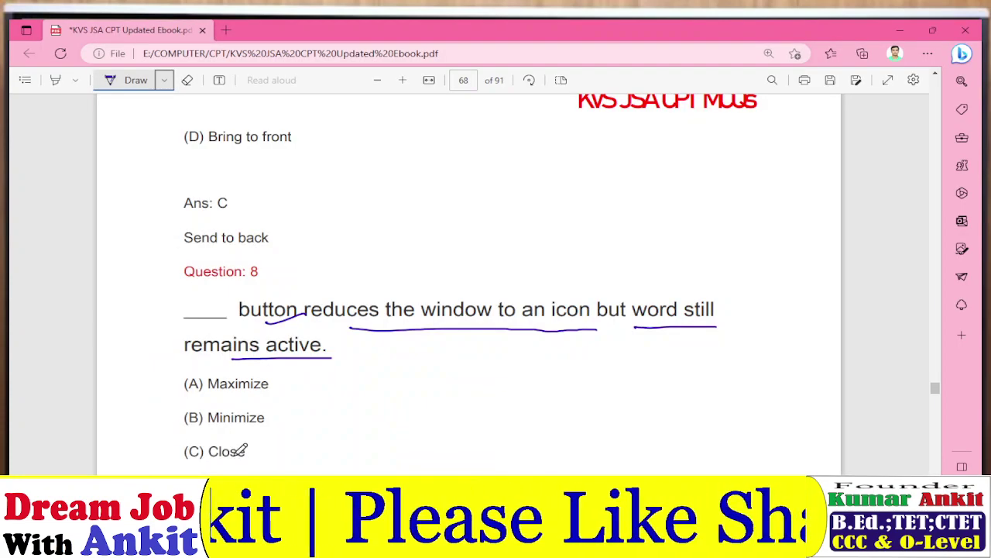
drag(180, 422, 194, 391)
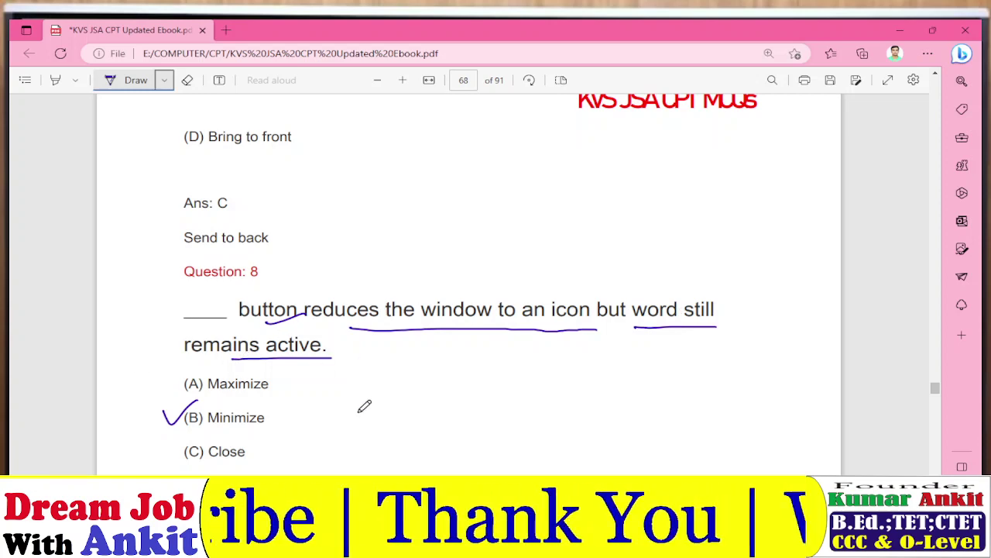
Step: Circle 'to insert symbols.' in Question 9 in ink and switch to the PowerPoint coin slide
scroll(364, 405, down, 2)
scroll(374, 405, down, 2)
scroll(374, 405, down, 1)
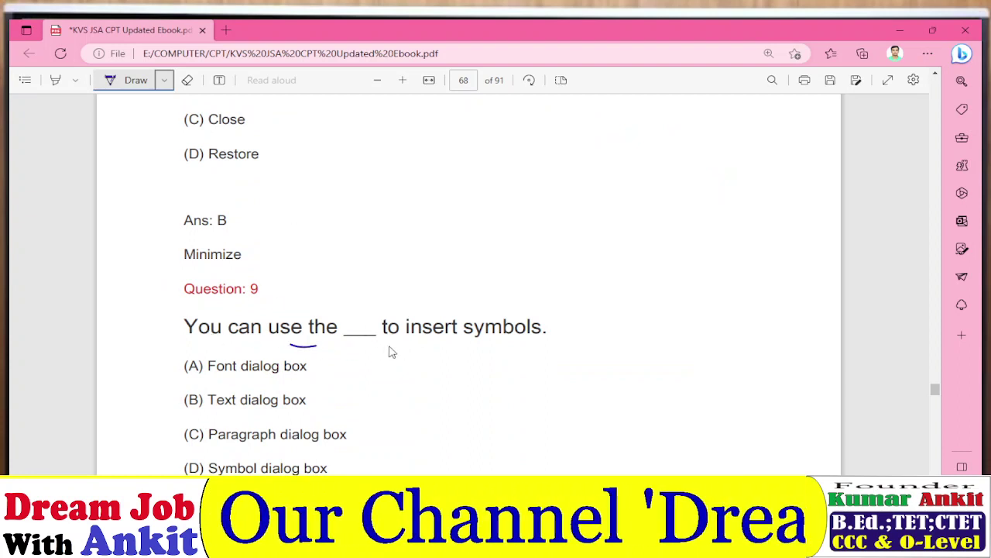
mouse_move(395, 348)
mouse_down()
mouse_move(540, 348)
mouse_move(442, 310)
mouse_move(418, 349)
mouse_up()
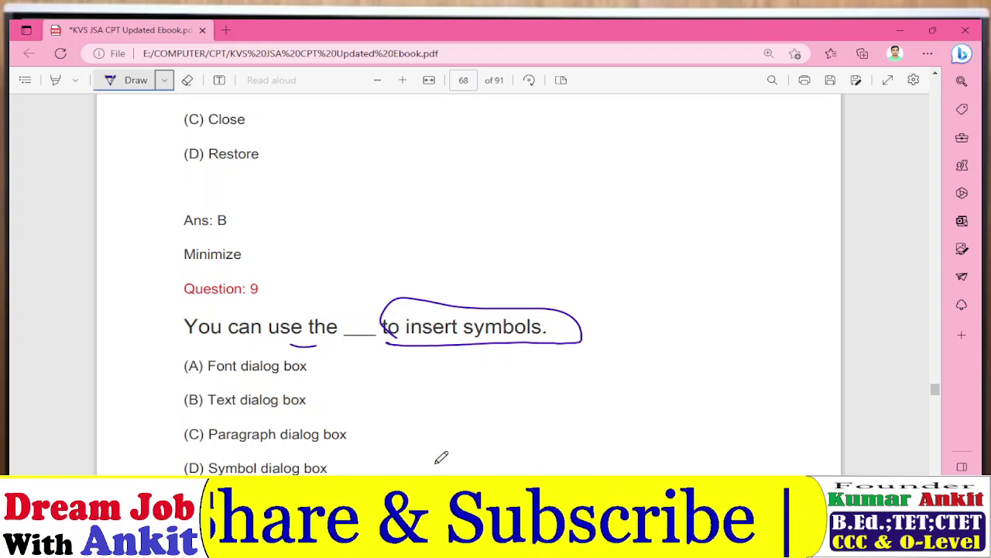
click(473, 438)
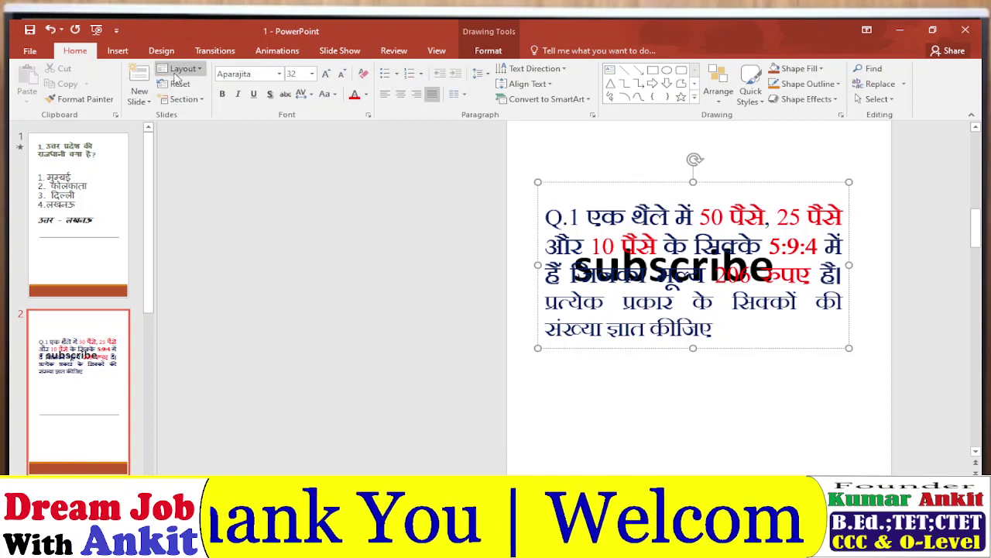
Step: Insert the registered sign ® into the Hindi question text from the Symbol dialog
click(116, 51)
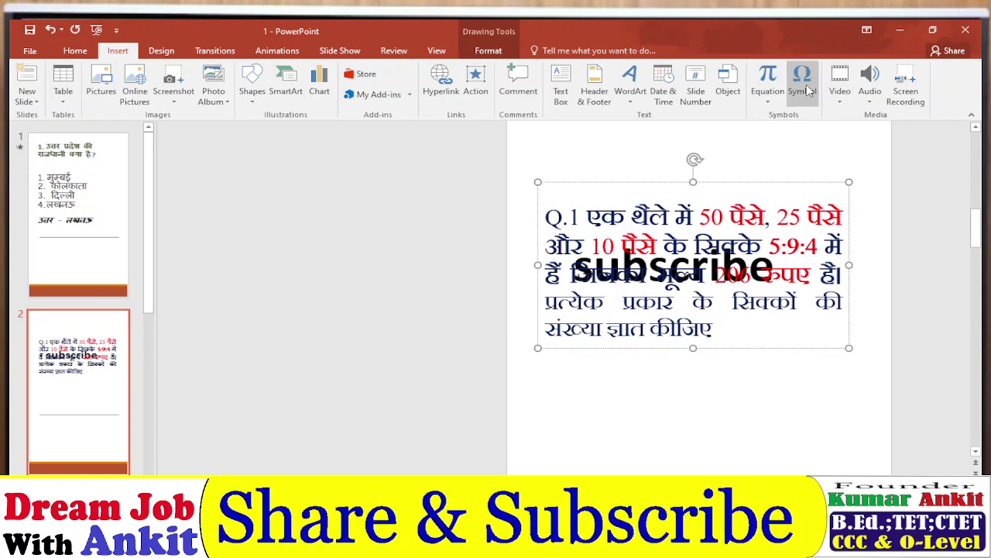
click(807, 85)
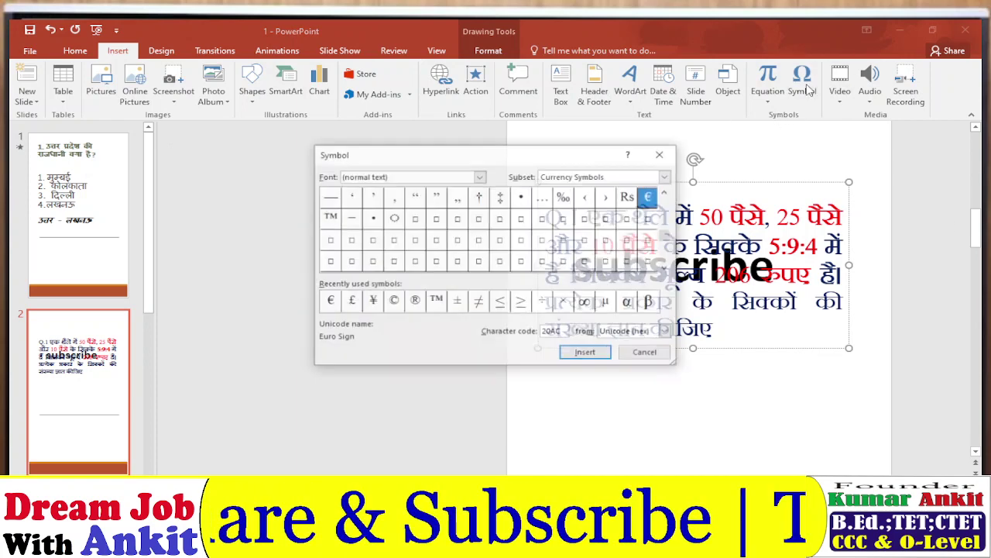
click(391, 305)
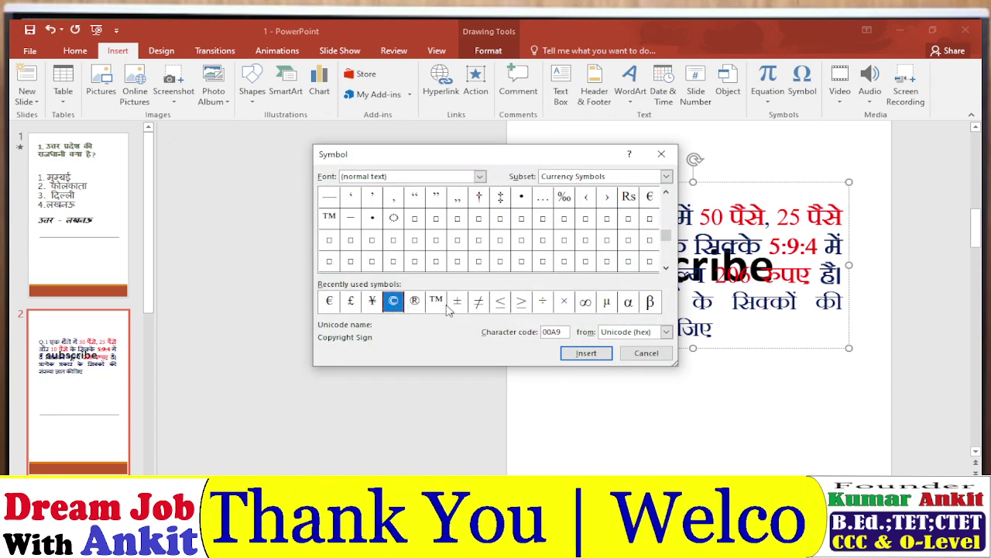
click(414, 301)
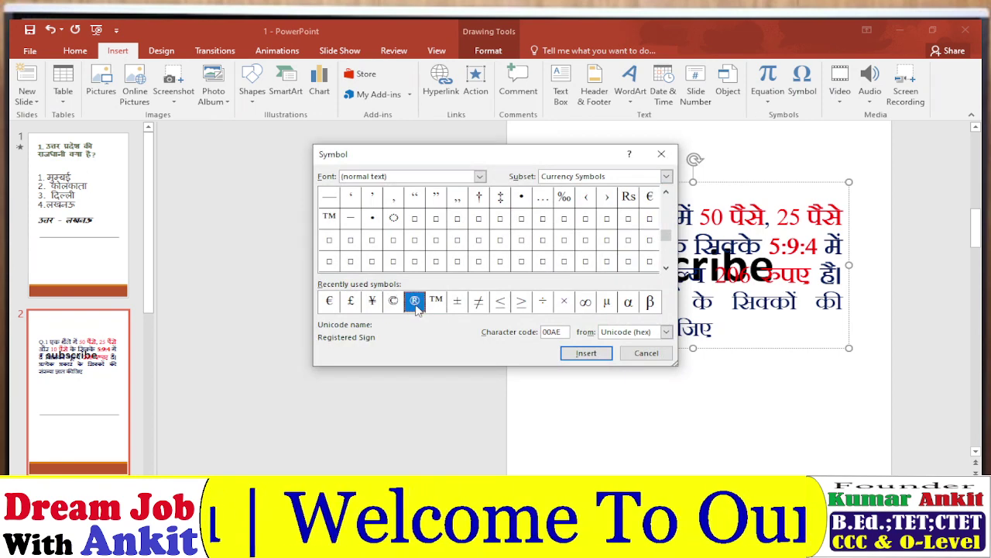
click(583, 356)
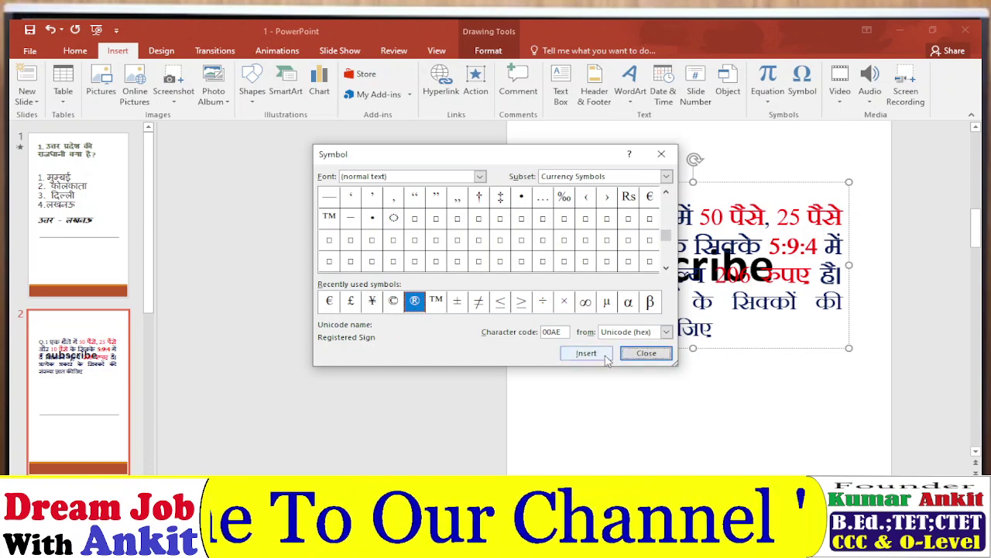
click(645, 355)
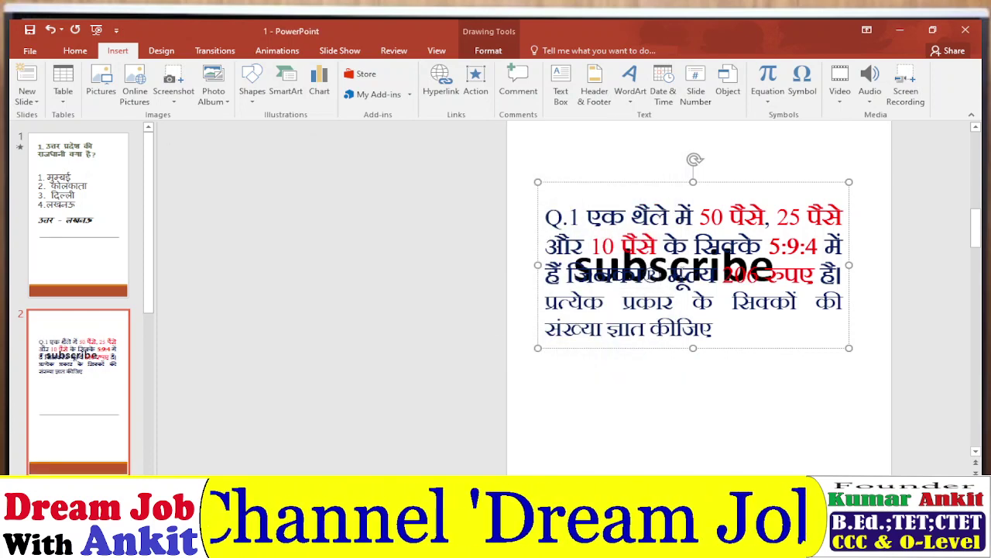
Step: Drag the question text box down below the subscribe box
scroll(729, 315, down, 2)
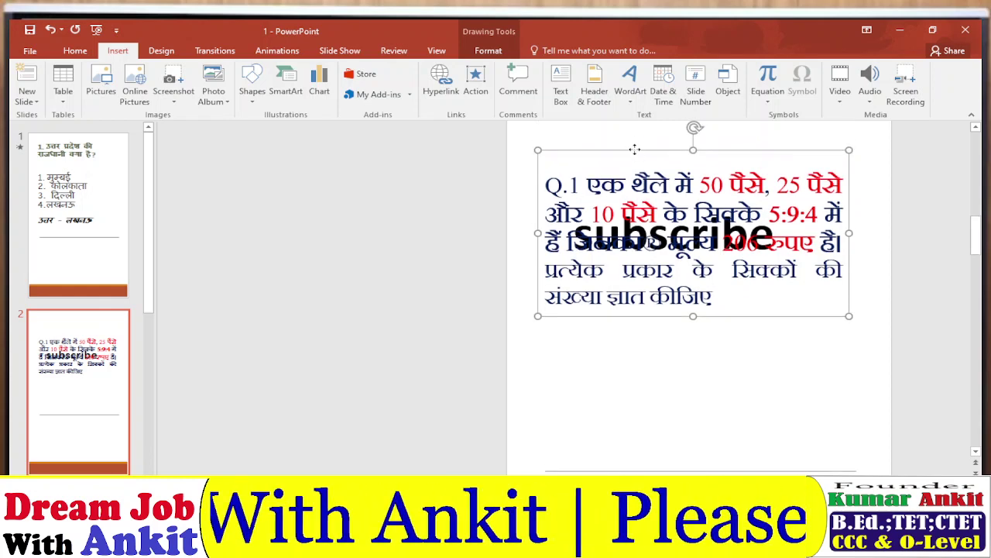
drag(633, 147, 637, 296)
click(813, 245)
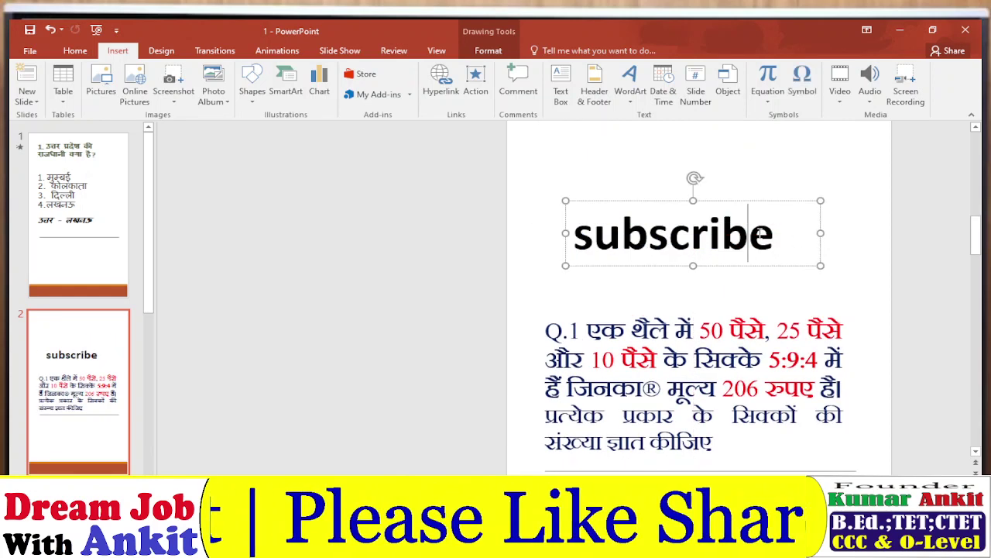
click(601, 198)
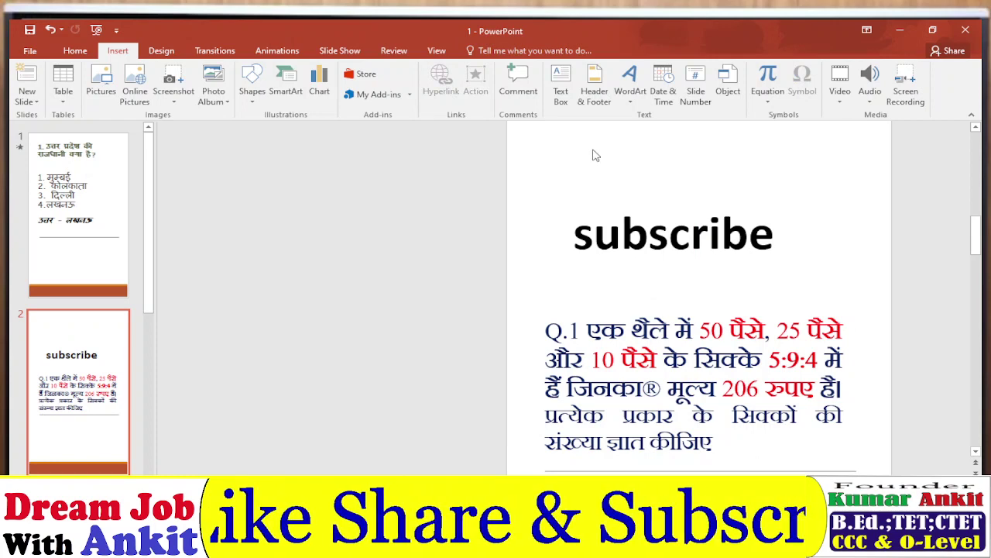
Step: Add the ® symbol after 'subscribe', then return to the PDF ebook
click(806, 246)
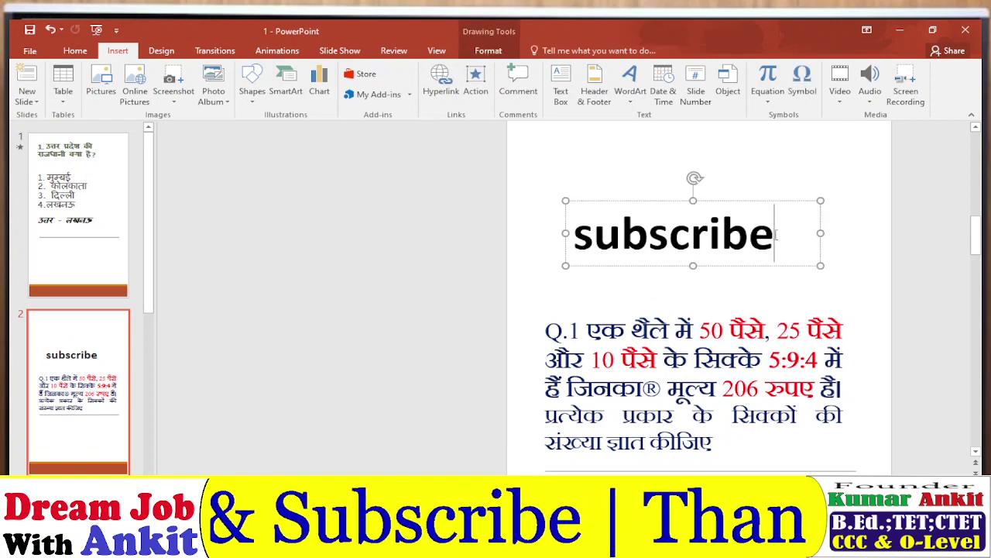
click(802, 82)
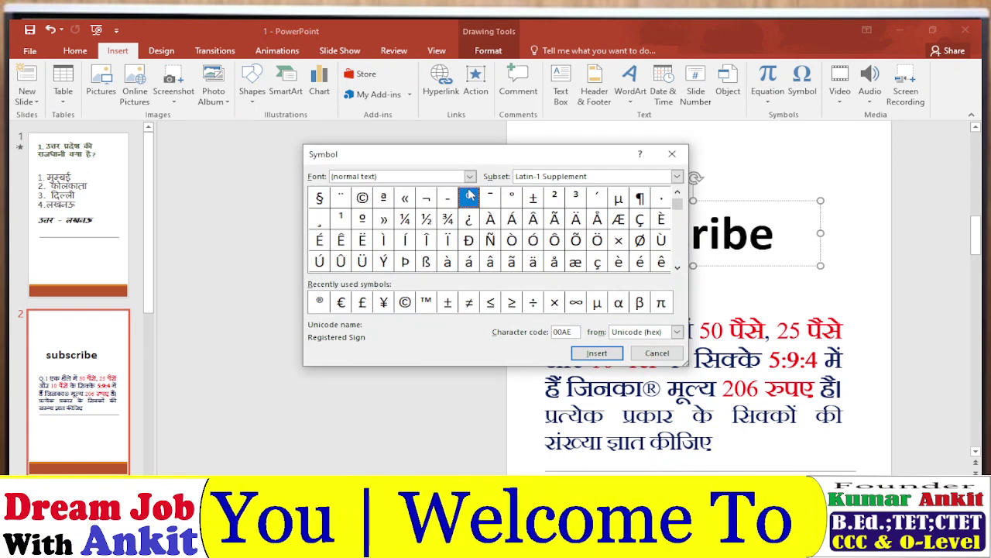
click(598, 358)
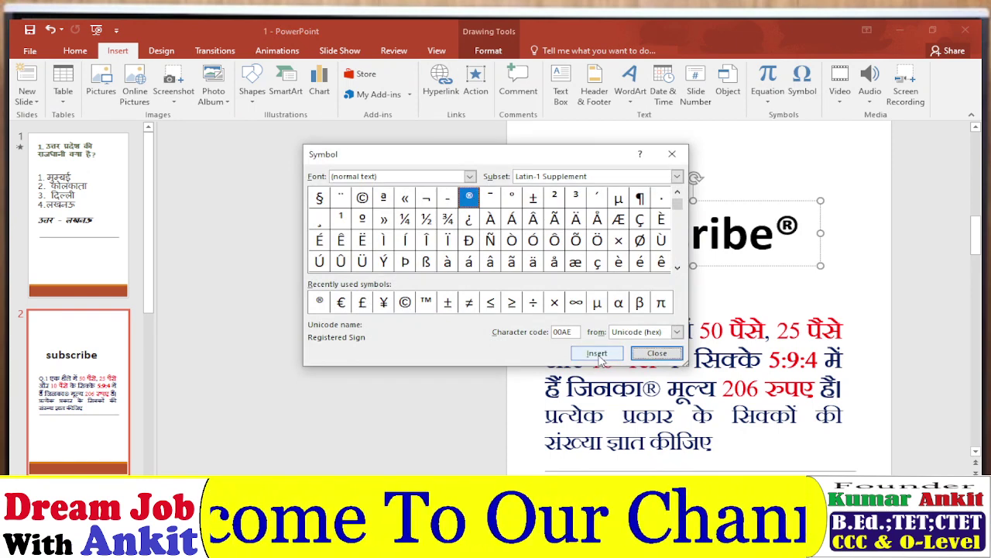
click(657, 353)
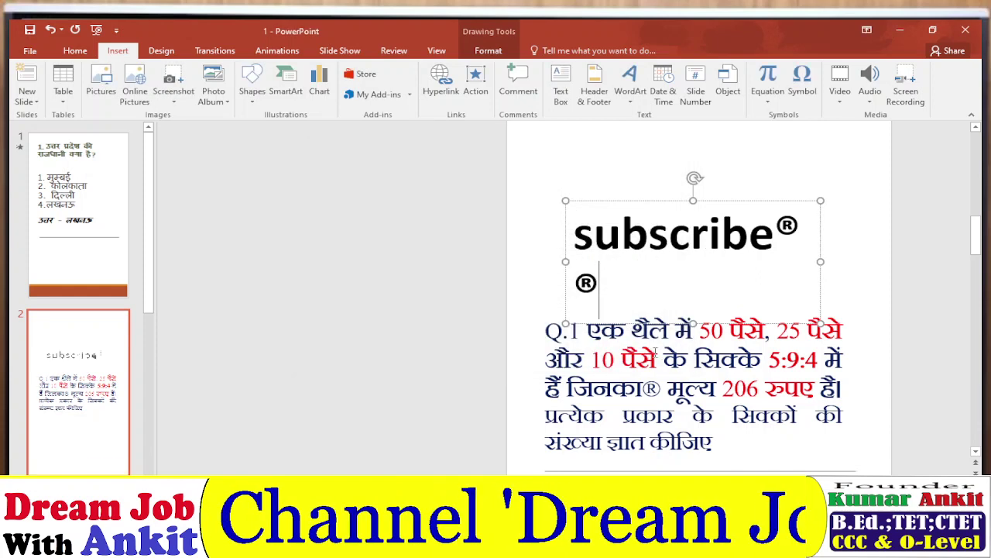
click(823, 255)
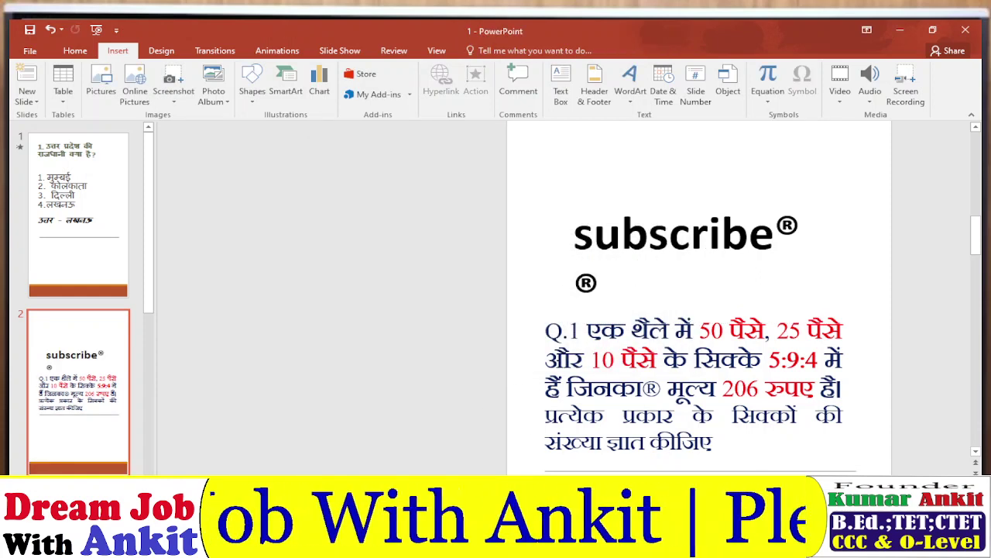
click(565, 434)
Step: Scroll to Question 10 on page 69 and tick (A) F5 in ink
scroll(352, 315, down, 2)
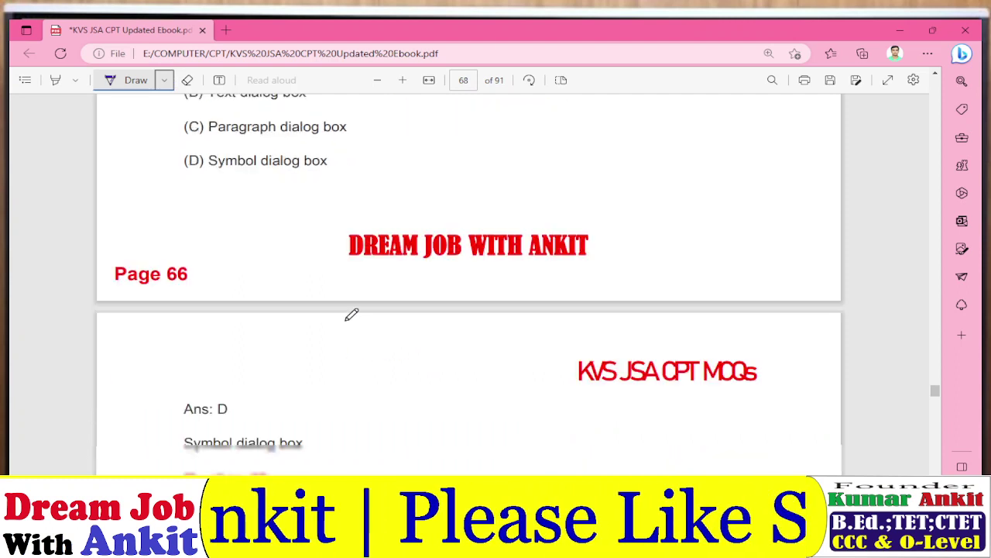
scroll(352, 314, down, 3)
scroll(352, 315, down, 2)
scroll(351, 314, up, 2)
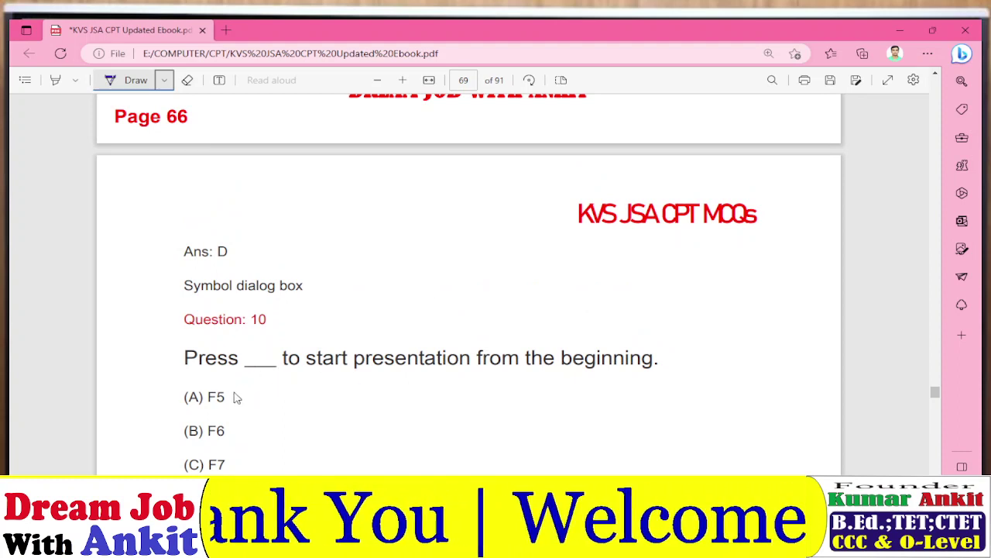
mouse_move(161, 387)
mouse_down()
mouse_move(209, 377)
mouse_move(232, 357)
mouse_up()
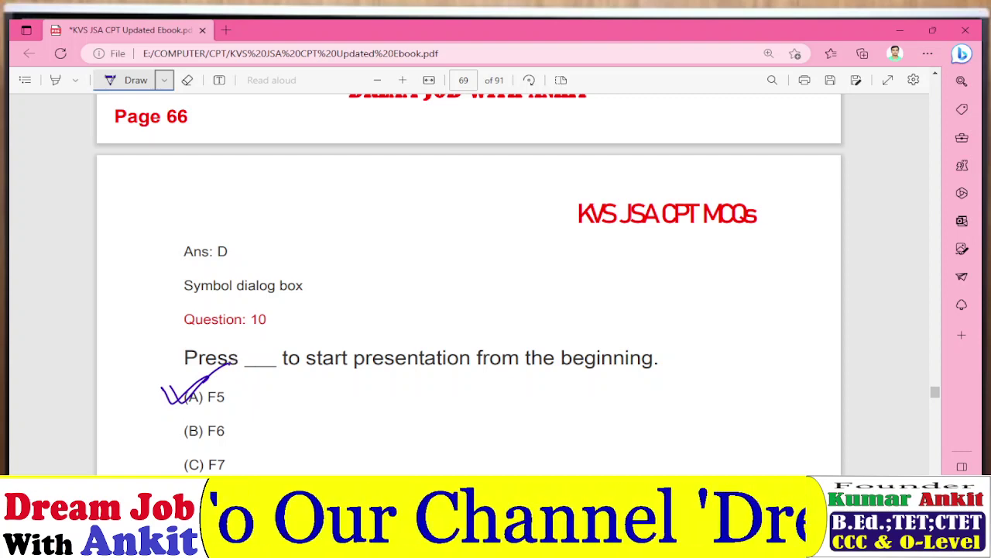
Step: Switch to PowerPoint, select slide 2, run the F5 slide show to its end, and exit it
click(439, 446)
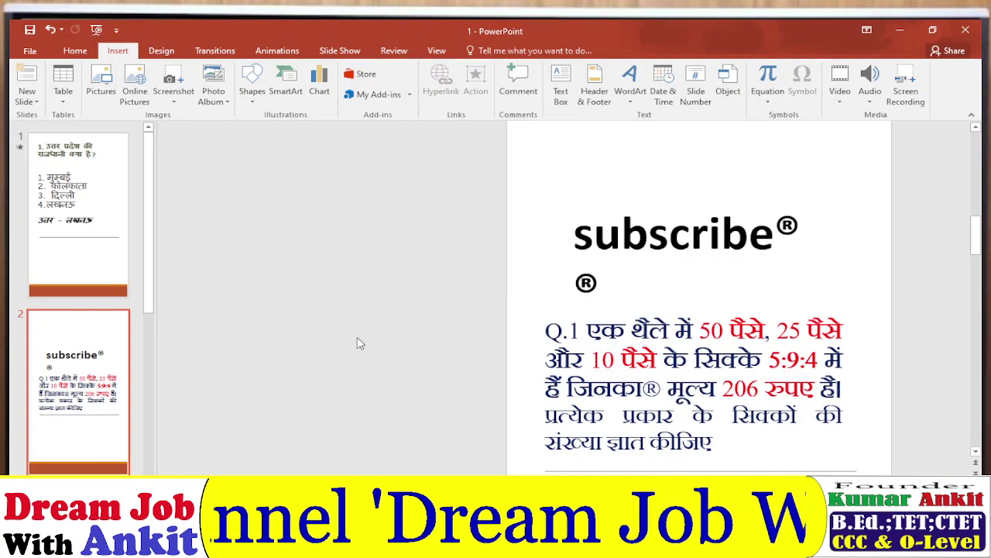
scroll(359, 343, up, 5)
scroll(120, 277, down, 5)
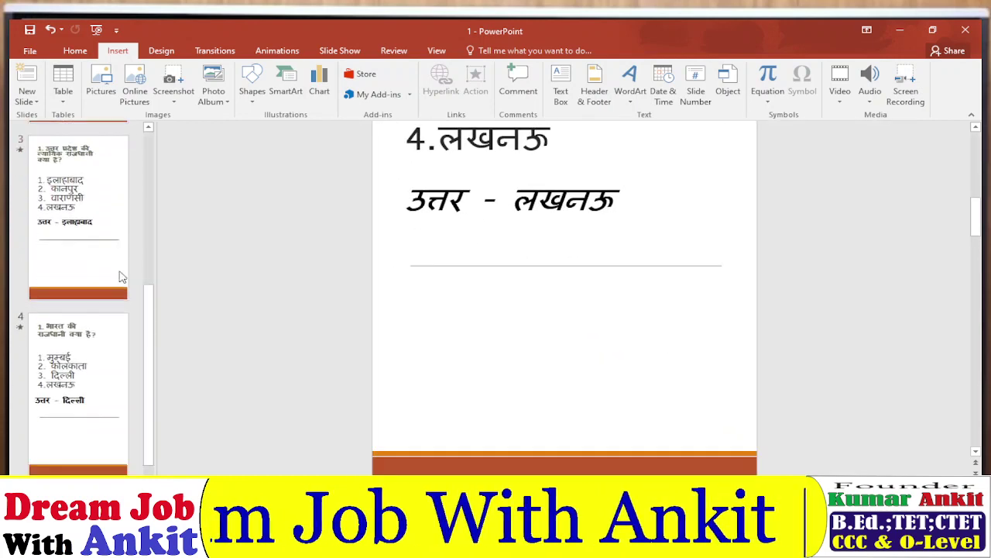
scroll(97, 306, up, 5)
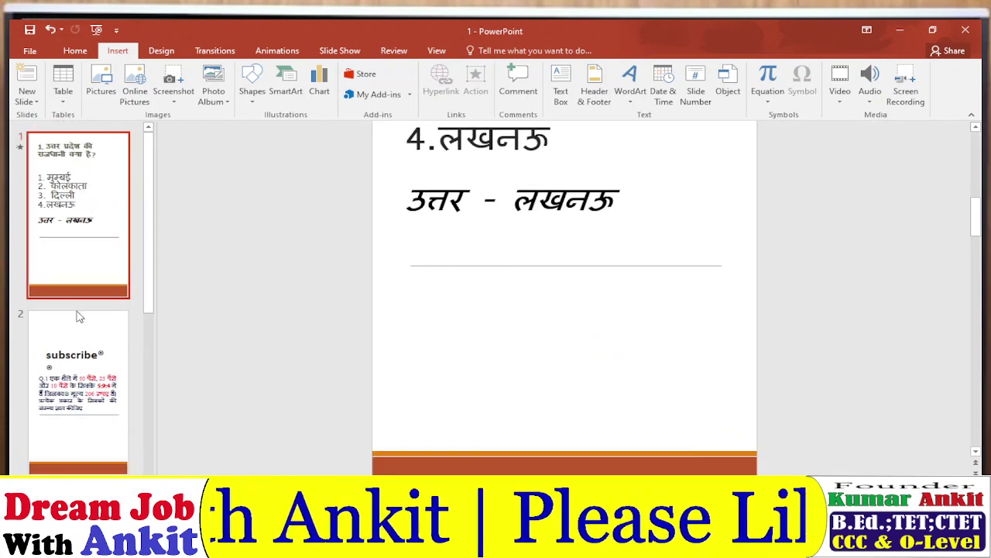
click(79, 319)
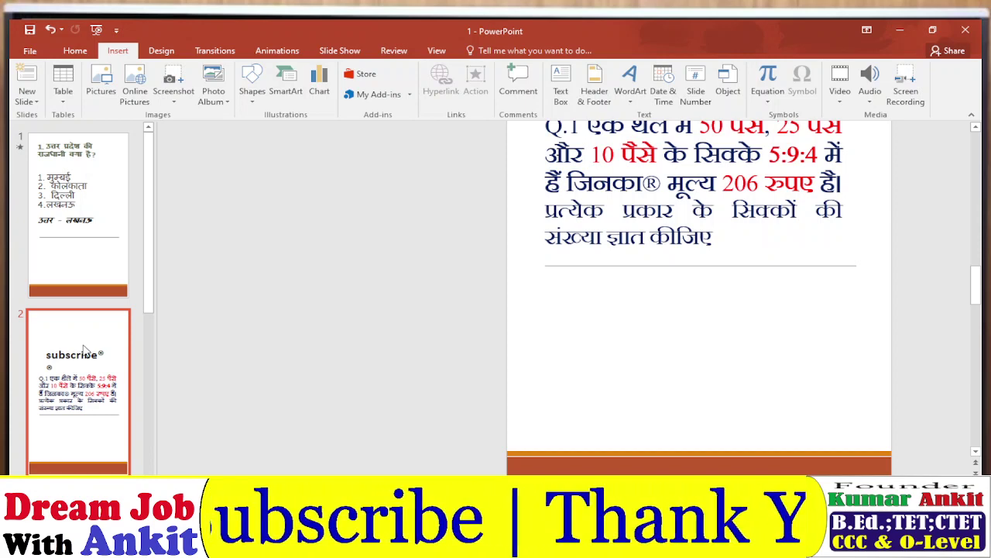
key(F5)
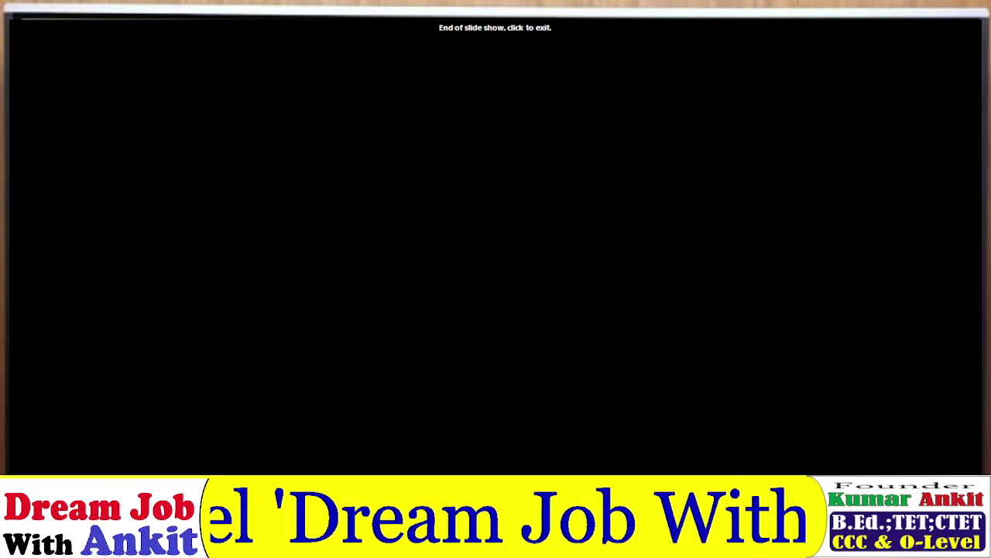
click(81, 348)
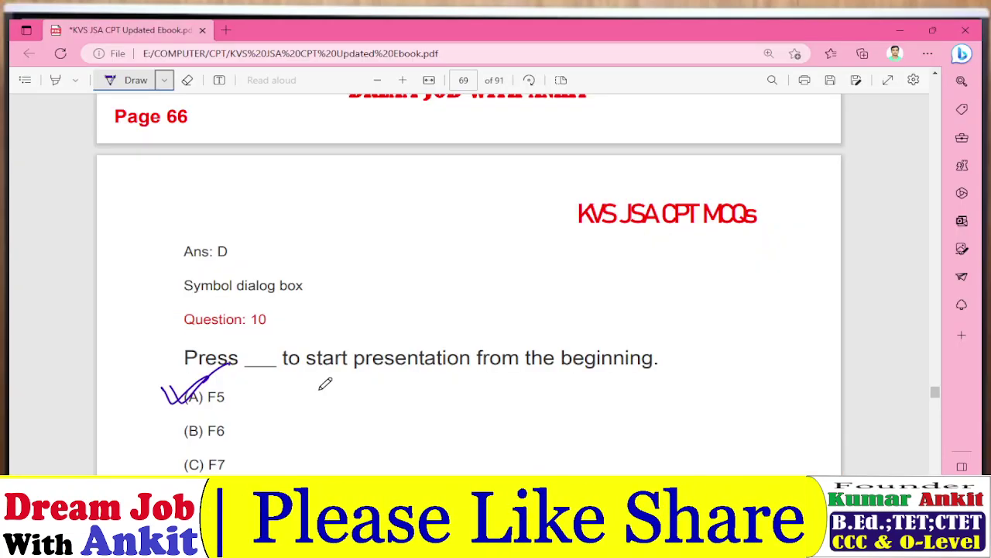
Step: Underline 'move to the' and circle the whole Question 11 sentence
scroll(325, 383, down, 3)
scroll(321, 378, down, 3)
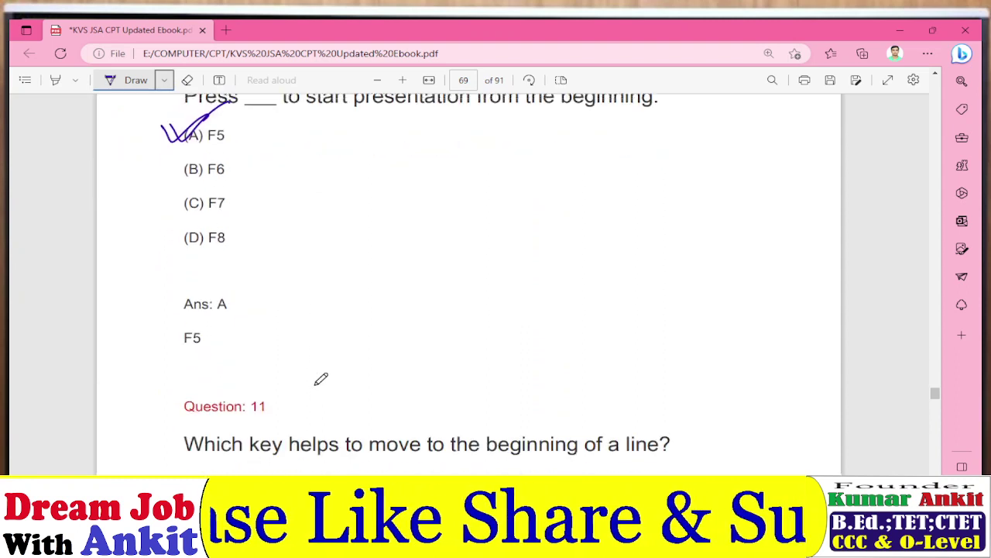
scroll(321, 379, down, 1)
scroll(320, 378, down, 1)
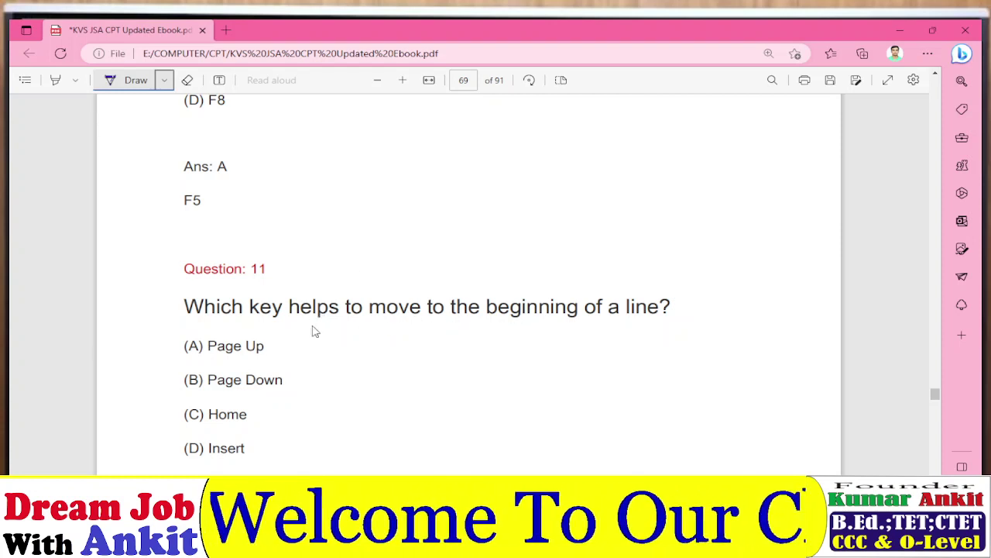
drag(371, 322, 473, 326)
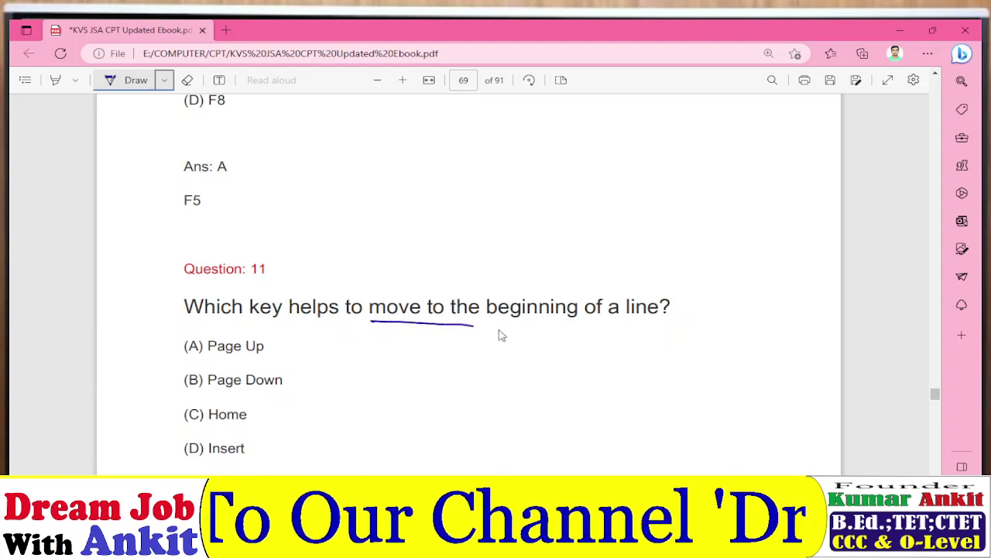
mouse_move(547, 332)
mouse_down()
mouse_move(192, 289)
mouse_move(419, 338)
mouse_up()
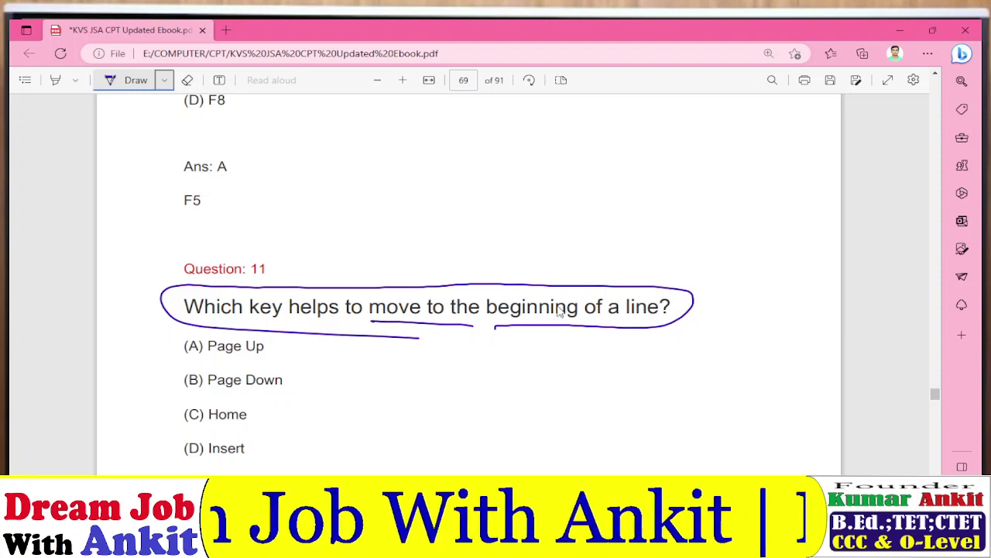
Step: Sketch a text line with its beginning circled, mark under 'move', and tick (C) Home
click(435, 398)
mouse_move(457, 394)
mouse_down()
mouse_move(654, 388)
mouse_move(655, 406)
mouse_up()
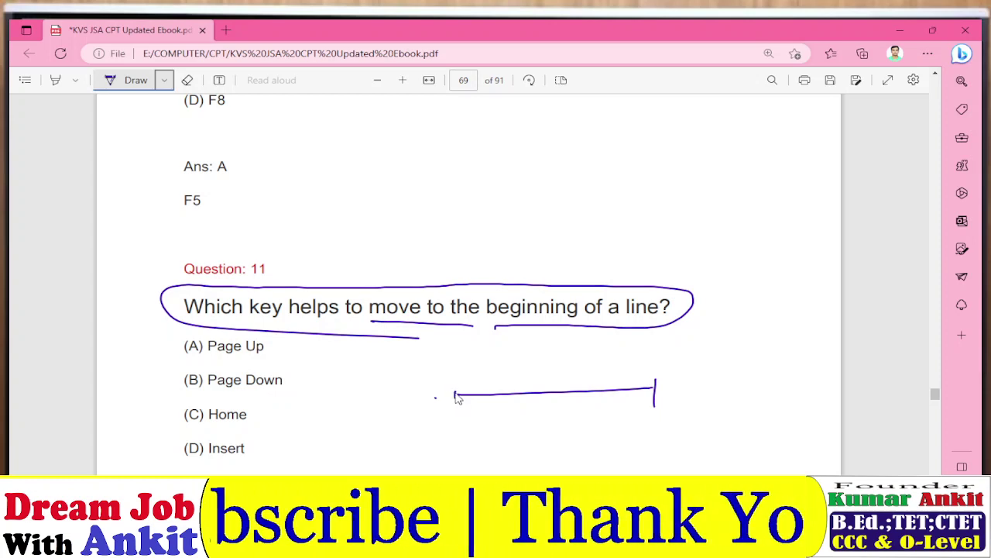
drag(456, 389, 444, 412)
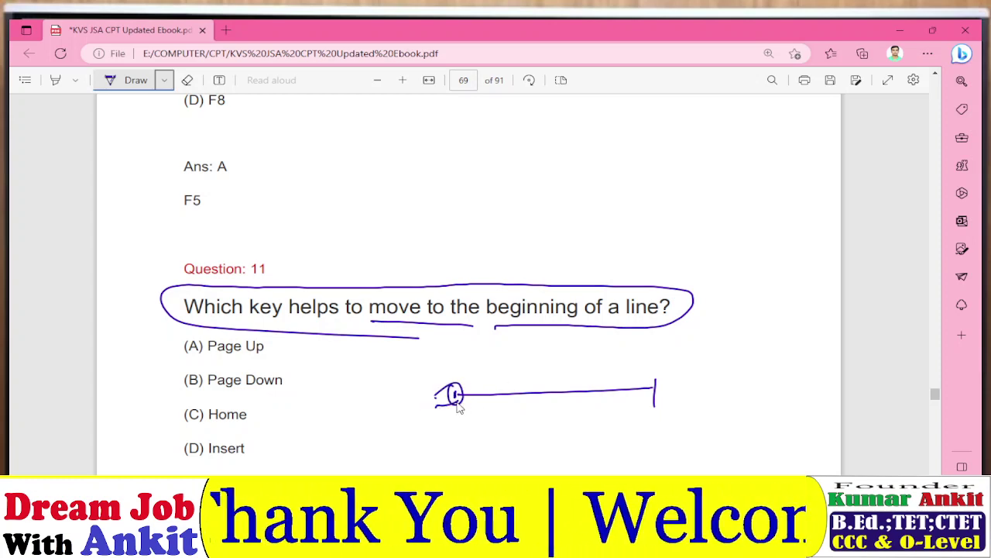
drag(347, 326, 381, 330)
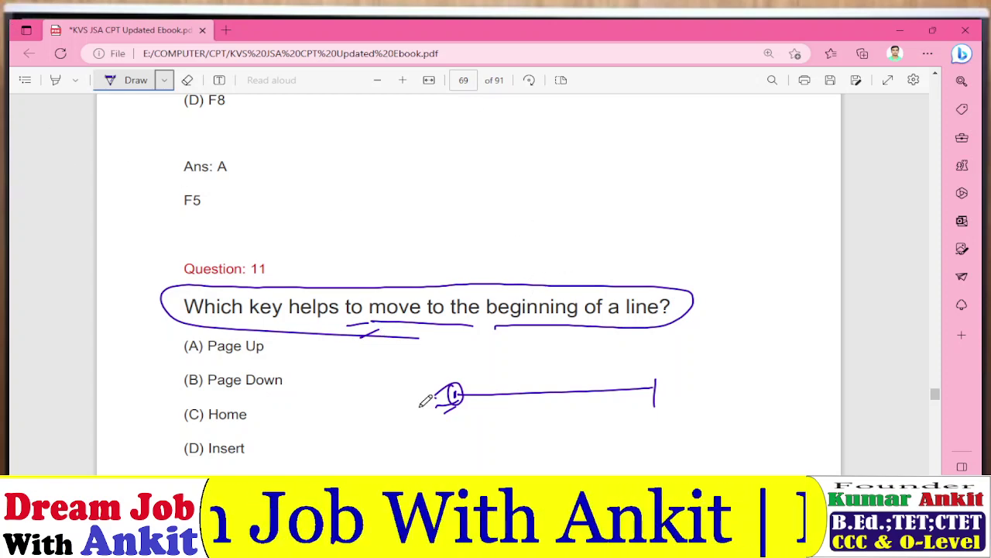
drag(172, 415, 194, 409)
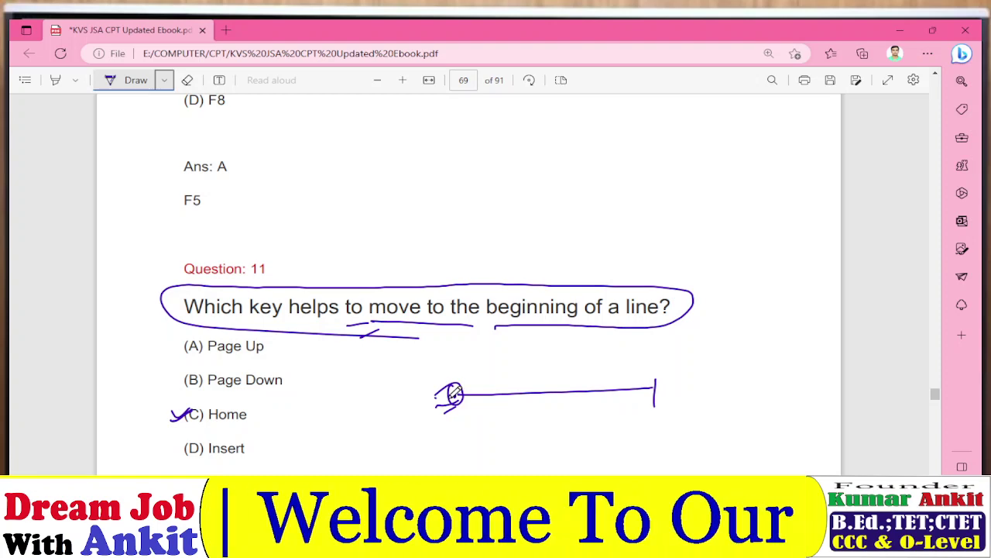
Step: Underline 'italic' in Question 12 and mark its option (D)
scroll(454, 393, down, 1)
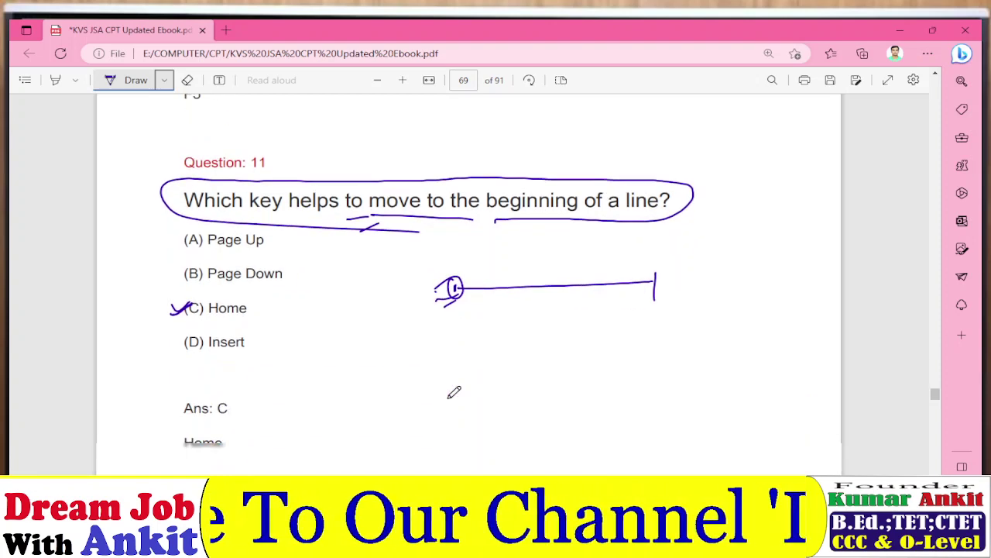
scroll(455, 393, down, 1)
scroll(455, 393, down, 2)
scroll(455, 393, down, 1)
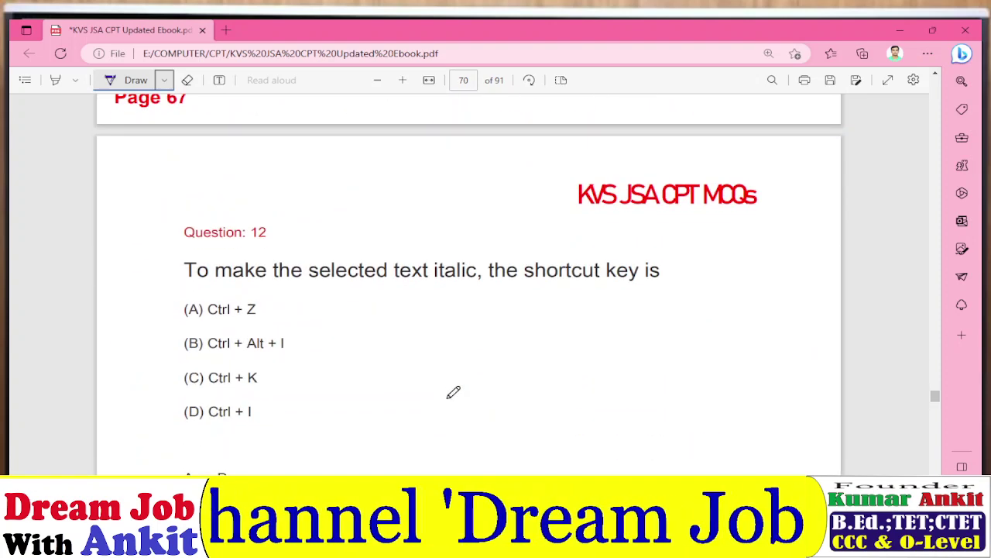
scroll(453, 393, up, 1)
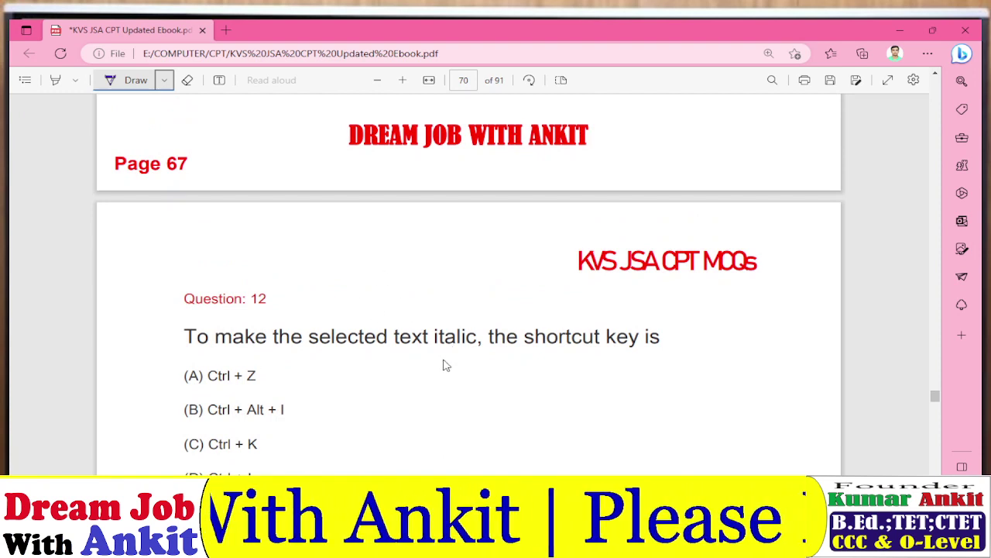
drag(444, 360, 459, 354)
drag(263, 465, 169, 469)
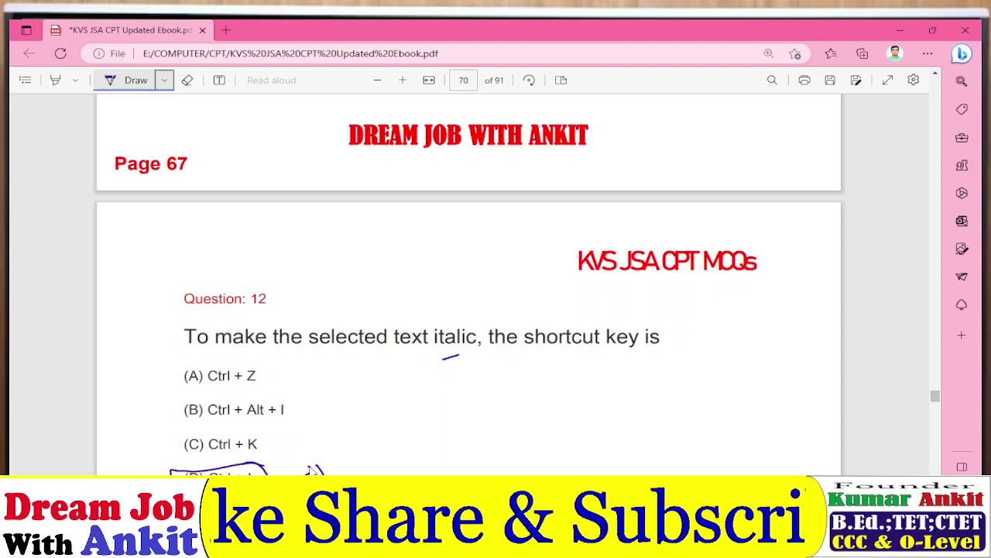
Step: Handwrite an underlined 'Hyperlink' and a circled 'Test' beside Question 12's options, plus a mark by (A)
mouse_move(272, 445)
mouse_down()
mouse_move(364, 420)
mouse_move(378, 404)
mouse_move(401, 408)
mouse_move(441, 387)
mouse_move(451, 399)
mouse_move(493, 381)
mouse_up()
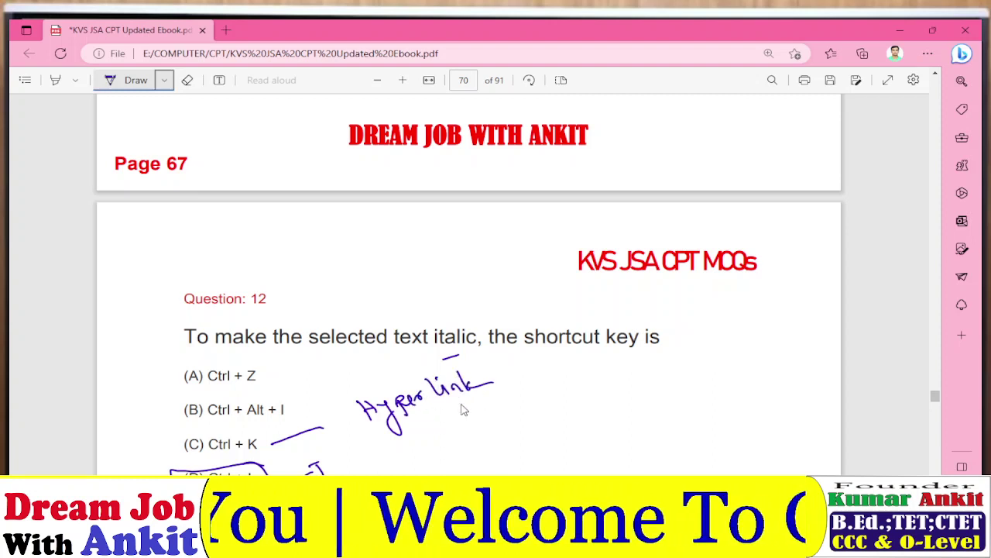
drag(411, 425, 445, 414)
drag(428, 426, 457, 416)
drag(557, 396, 589, 385)
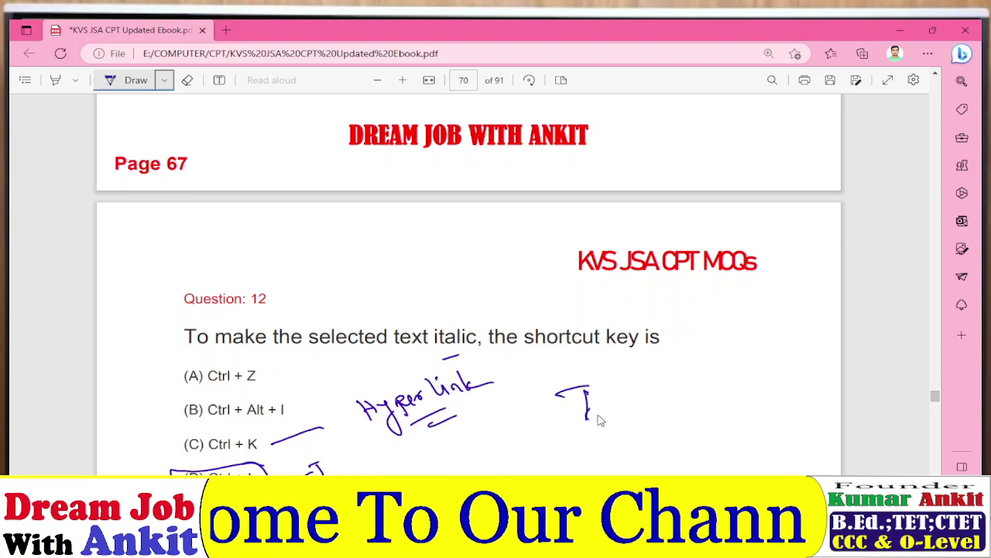
drag(638, 406, 663, 401)
mouse_move(581, 434)
mouse_down()
mouse_move(631, 428)
mouse_move(553, 365)
mouse_move(626, 438)
mouse_up()
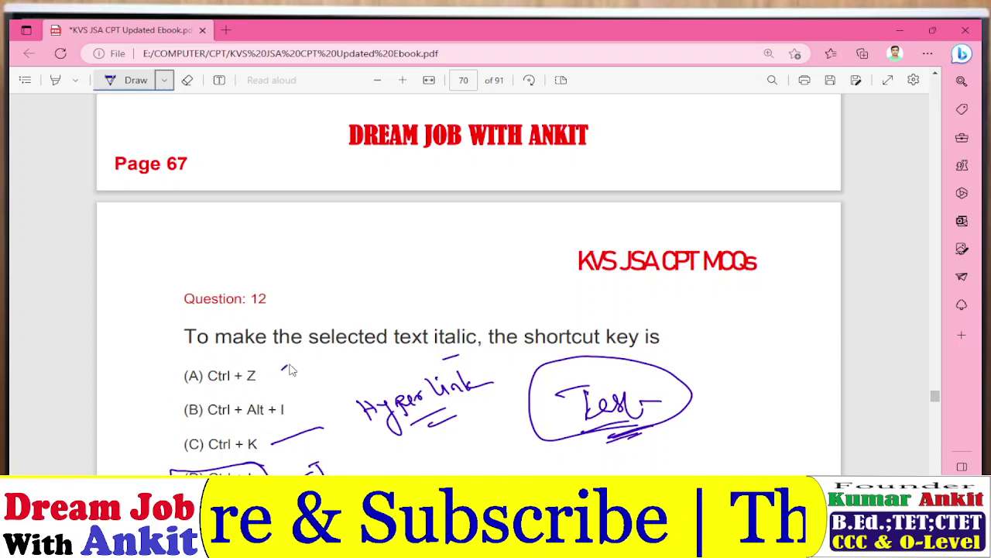
drag(301, 368, 292, 379)
Step: Underline 'thumbnail' and 'useful for rearranging' in Question 13 and tick (C) Slide Sorter
scroll(341, 342, down, 3)
scroll(387, 354, down, 2)
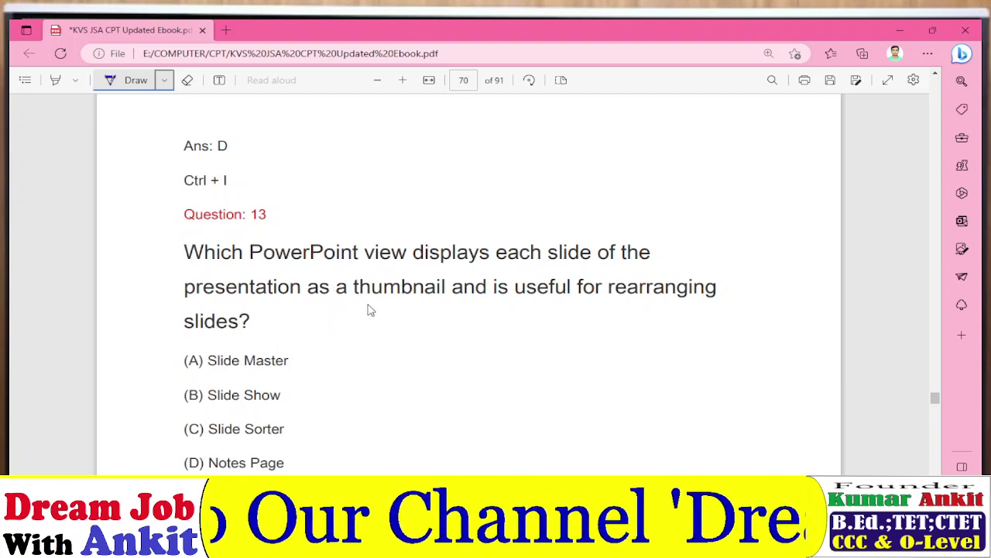
drag(367, 305, 444, 306)
drag(508, 305, 660, 275)
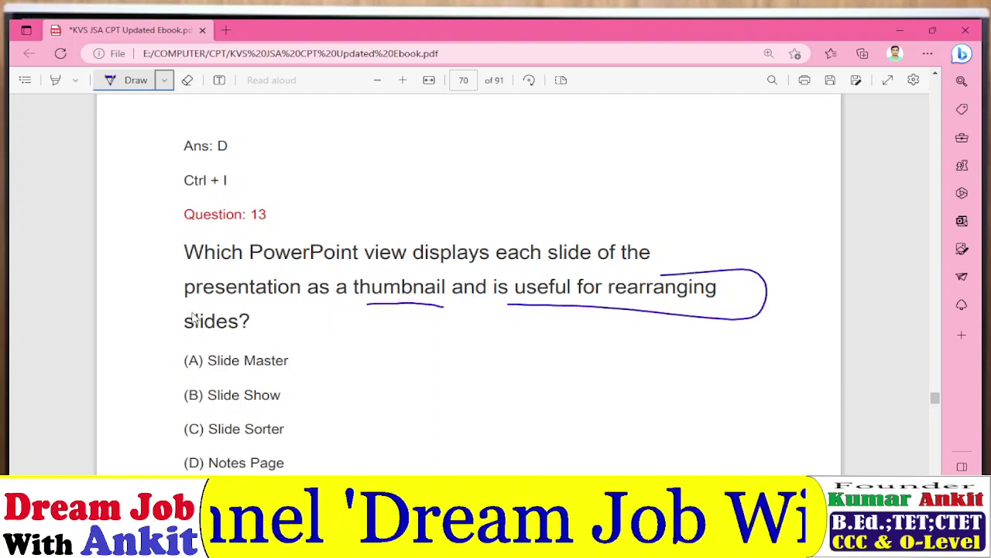
drag(171, 424, 211, 416)
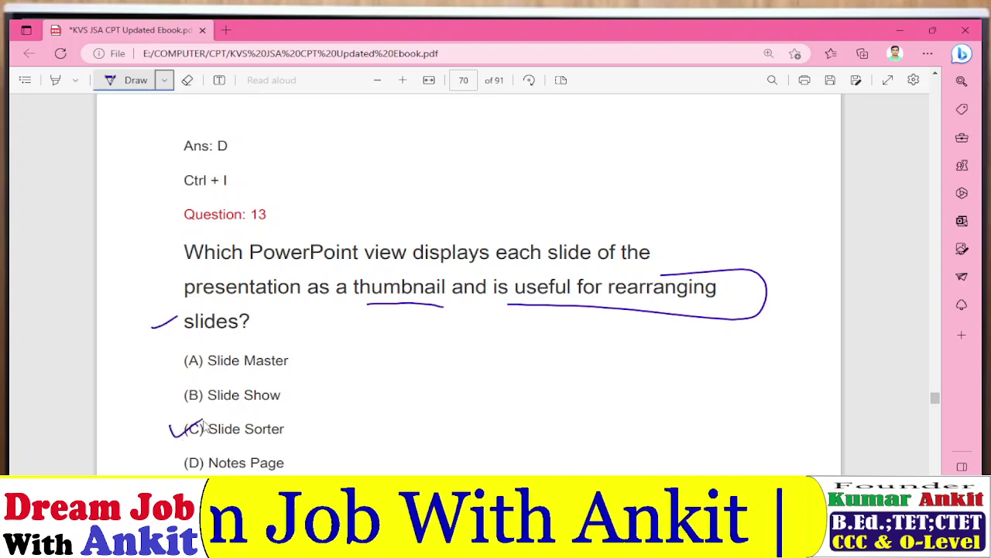
Step: Check the delete-selected-text question, underline 'selected text press', and tick (A) Delete
scroll(271, 356, down, 5)
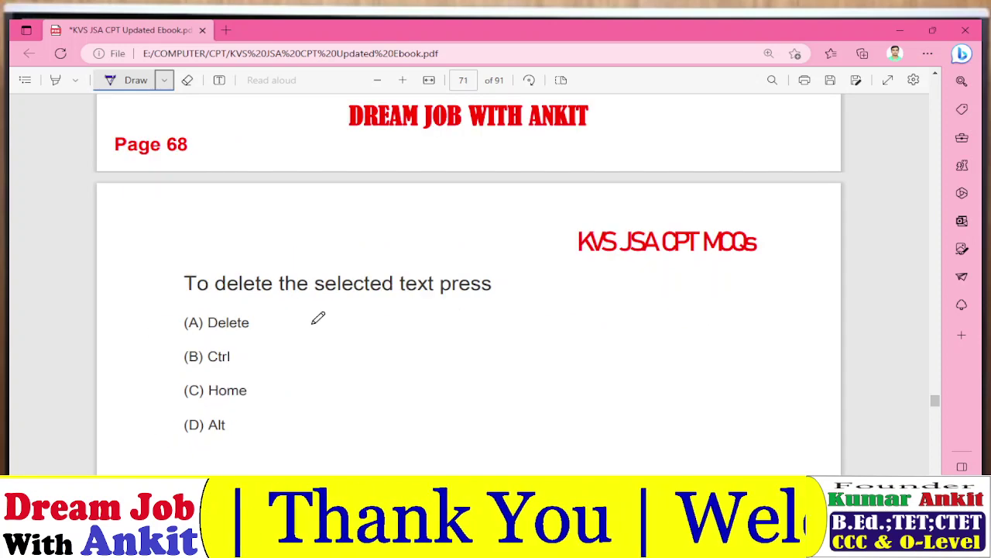
drag(156, 281, 203, 268)
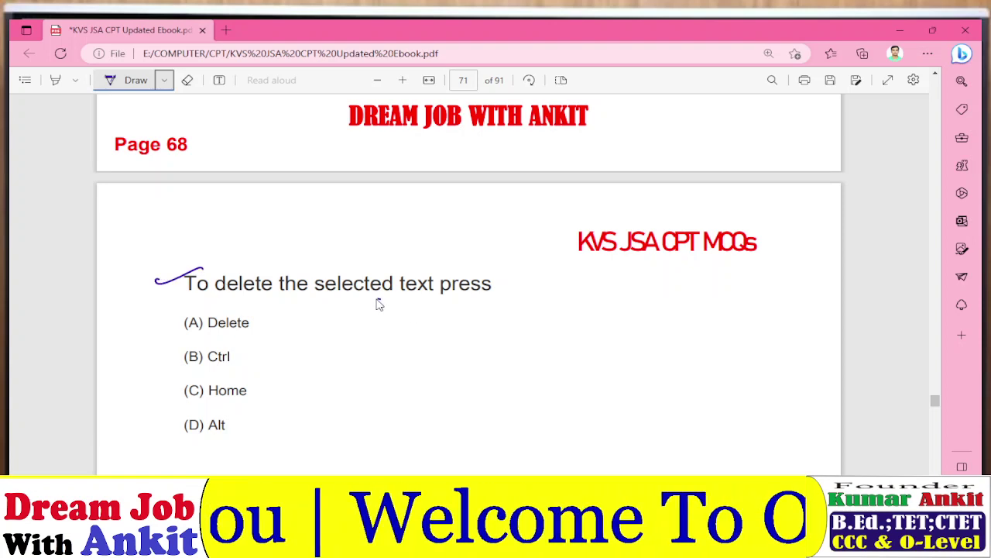
mouse_move(377, 299)
mouse_down()
mouse_move(504, 266)
mouse_move(309, 288)
mouse_up()
mouse_move(145, 313)
mouse_down()
mouse_move(200, 325)
mouse_move(226, 312)
mouse_up()
Step: Circle 'one word to' in Question 15, handwrite the channel-name note, and tick (A) Ctrl + Delete
scroll(339, 317, down, 3)
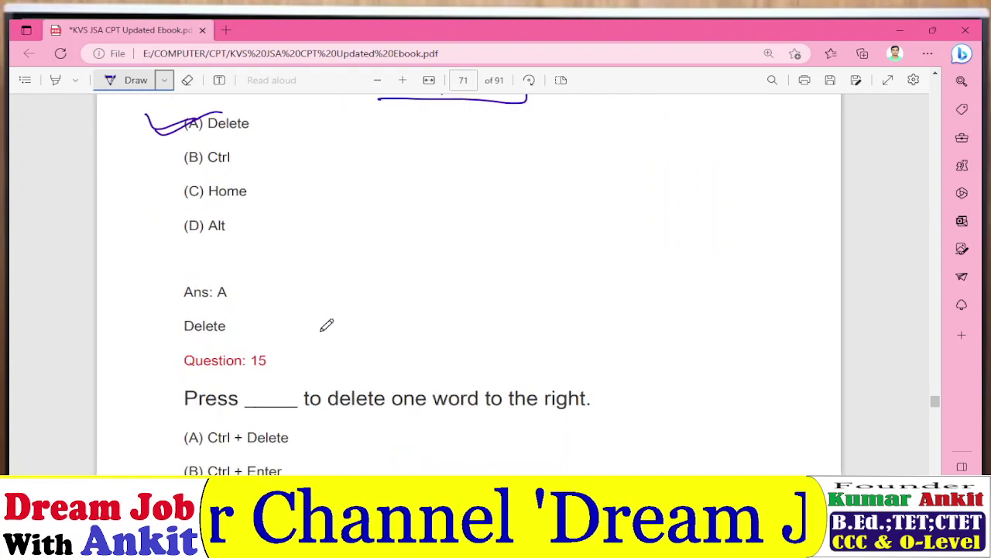
scroll(327, 326, down, 1)
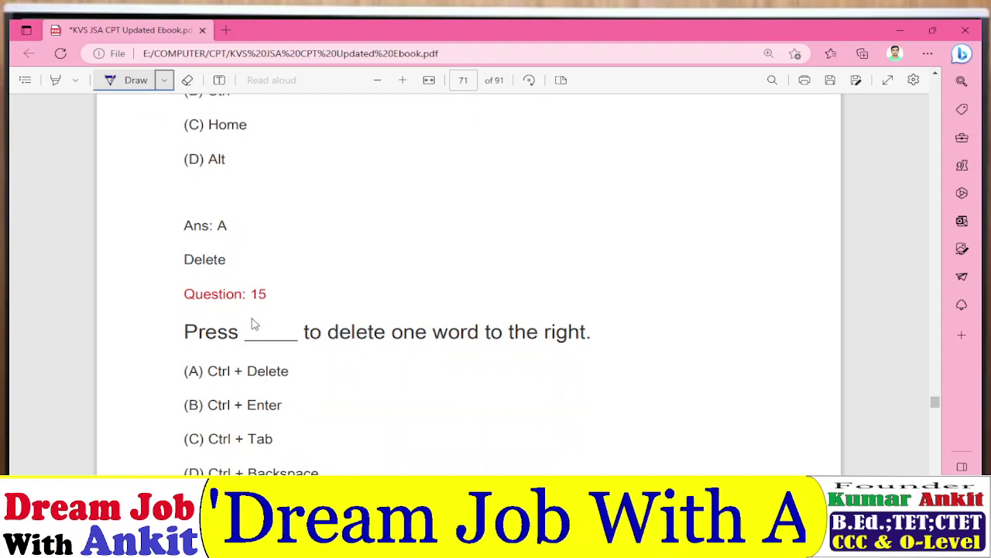
mouse_move(402, 352)
mouse_down()
mouse_move(503, 357)
mouse_move(504, 317)
mouse_move(404, 316)
mouse_move(398, 350)
mouse_up()
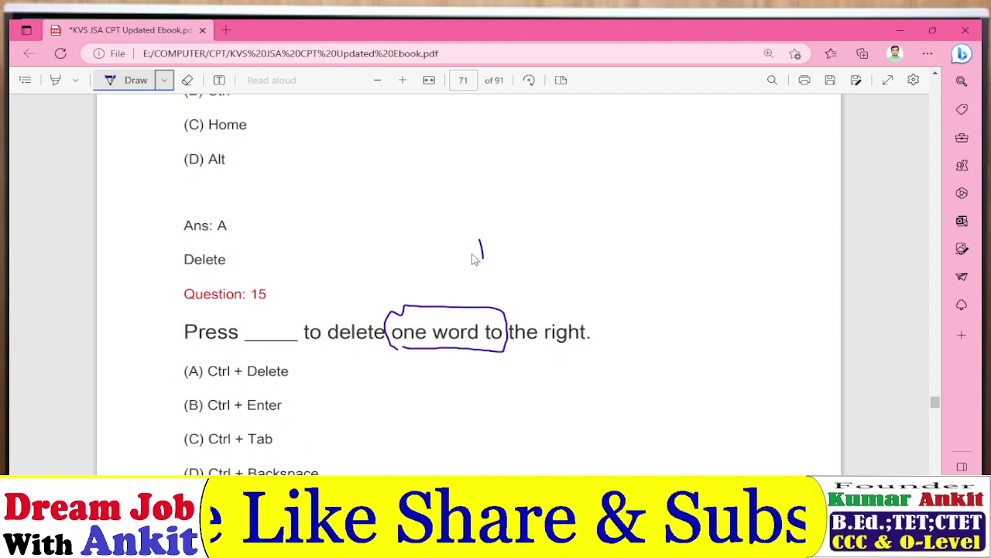
mouse_move(472, 254)
mouse_down()
mouse_move(551, 268)
mouse_move(571, 248)
mouse_move(576, 259)
mouse_move(693, 232)
mouse_move(708, 243)
mouse_move(732, 226)
mouse_move(750, 242)
mouse_up()
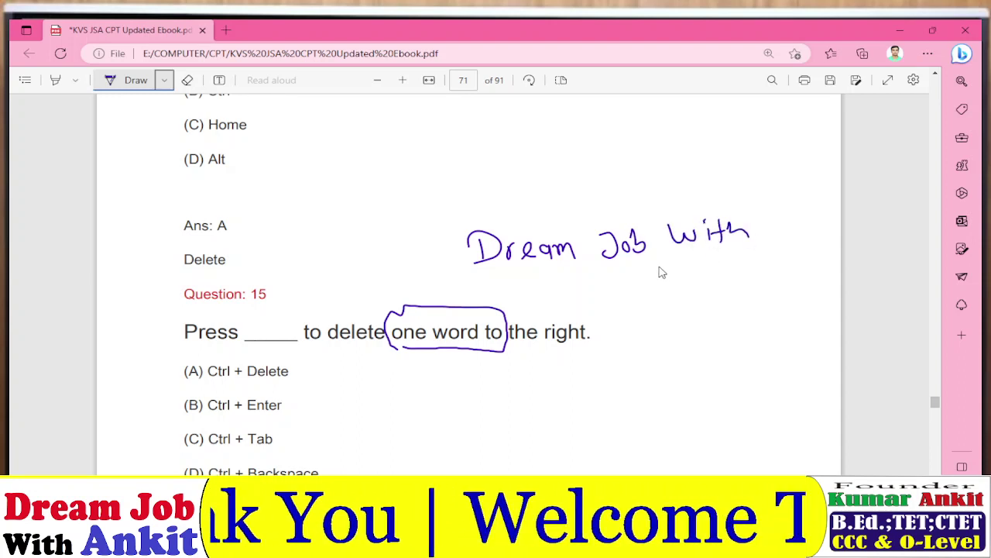
drag(659, 294, 693, 285)
drag(704, 268, 747, 292)
drag(734, 279, 762, 272)
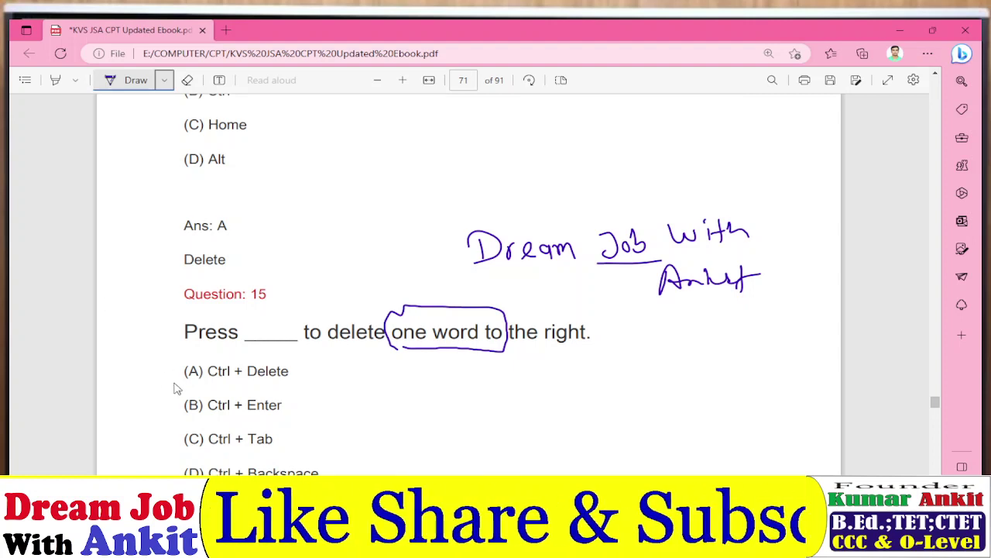
drag(199, 358, 207, 351)
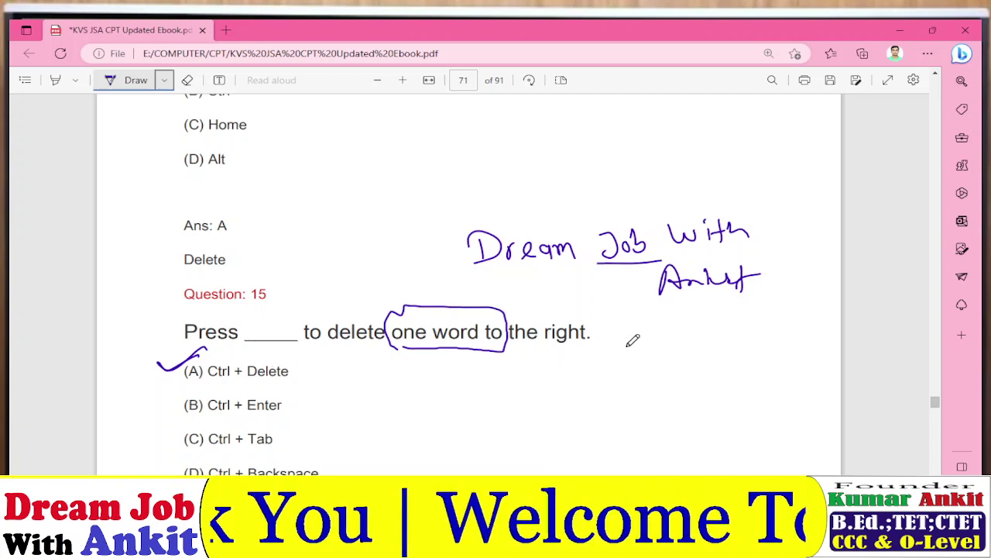
Step: Scroll down the ebook and back up to Question 15's options and its Ctrl + Delete answer
scroll(542, 329, down, 2)
scroll(428, 318, down, 3)
scroll(405, 317, down, 2)
scroll(406, 316, down, 3)
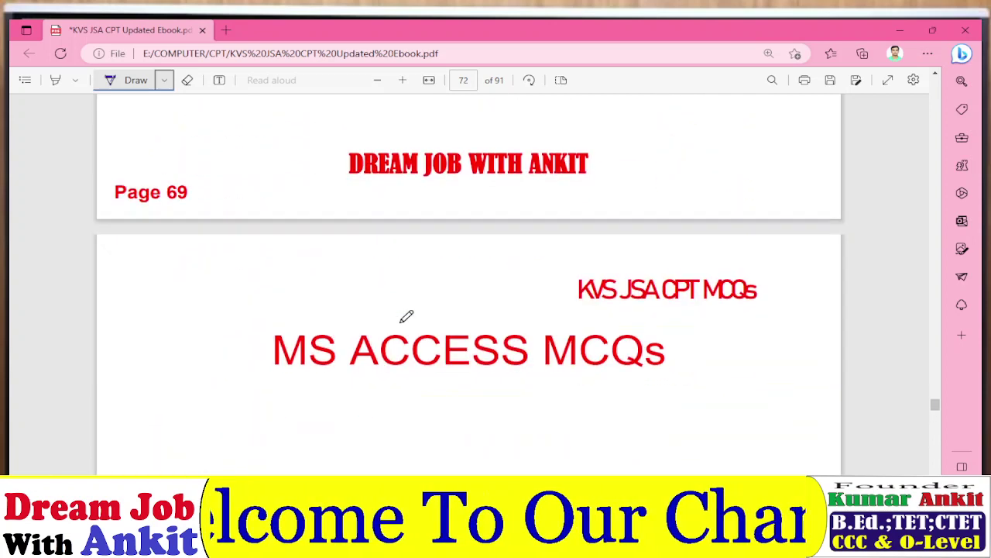
scroll(405, 317, down, 2)
scroll(405, 317, up, 2)
scroll(410, 314, up, 2)
scroll(415, 313, up, 1)
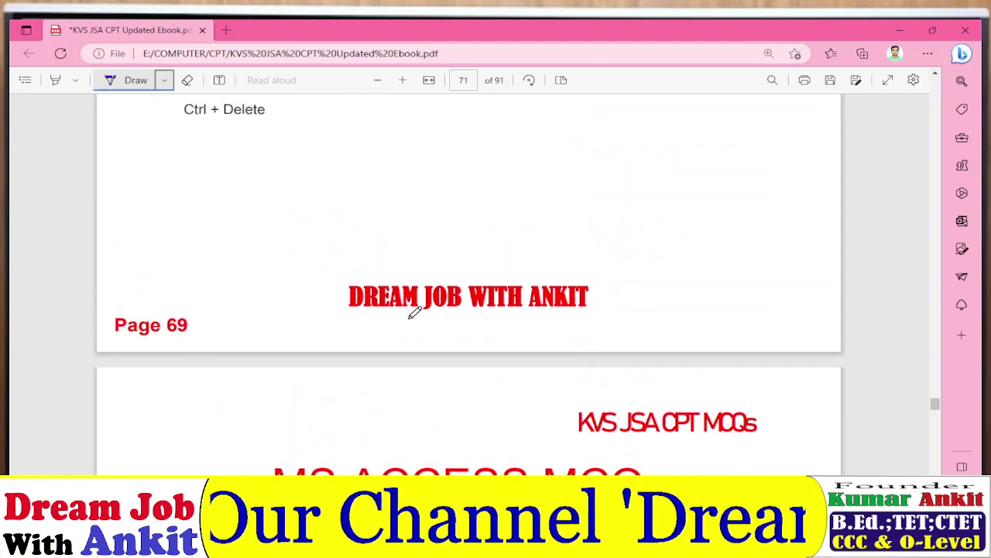
scroll(429, 309, up, 2)
scroll(429, 311, up, 1)
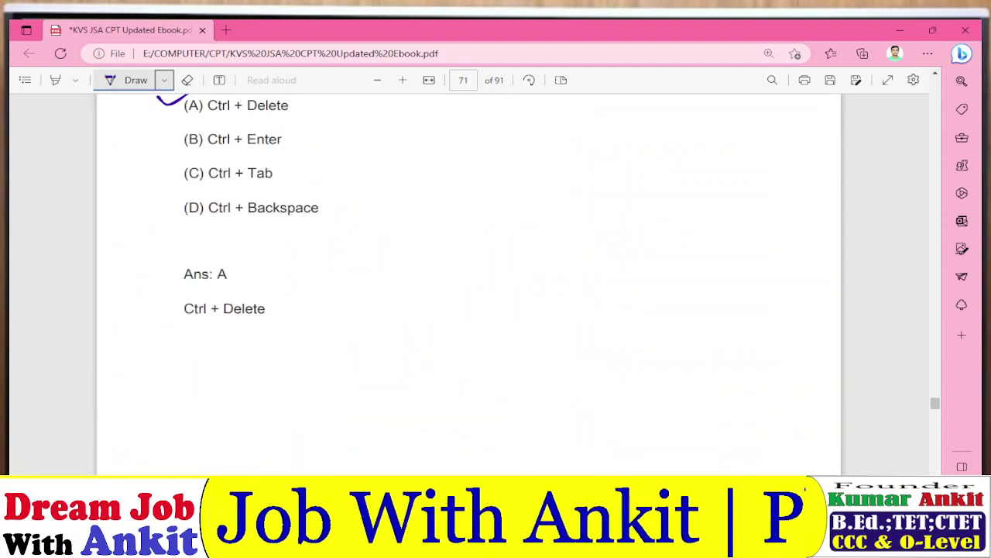
Step: Switch to the PowerPoint quiz and scroll up to slide 1, the Uttar Pradesh capital question
click(441, 461)
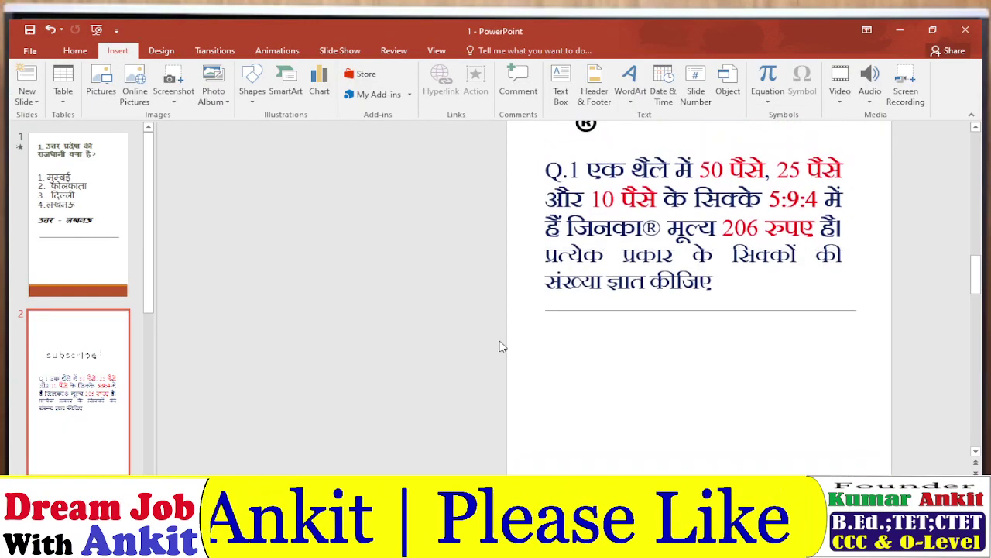
scroll(499, 346, up, 3)
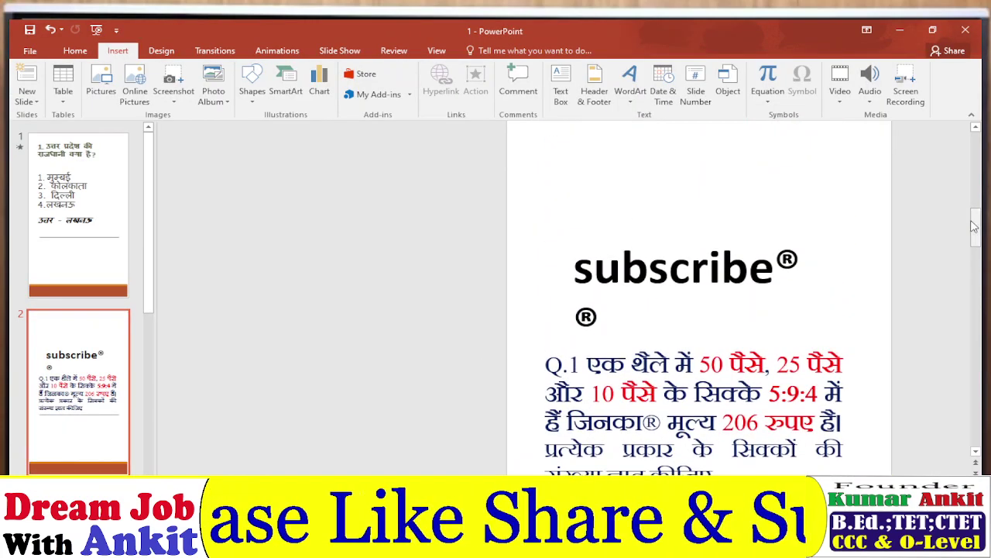
drag(974, 226, 974, 151)
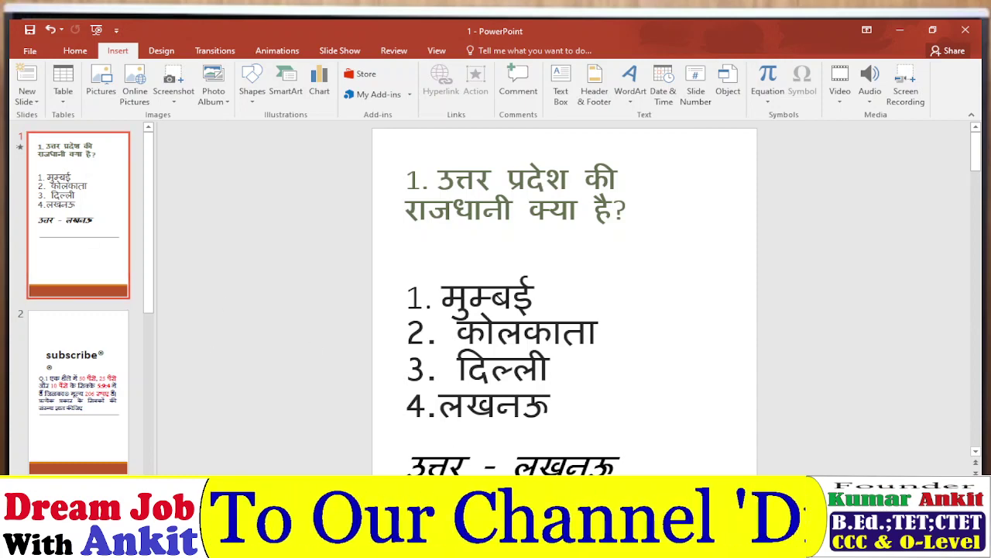
Step: Handwrite 'New Slide' beside option (D) on the ebook page in Edge
click(559, 442)
scroll(465, 388, up, 3)
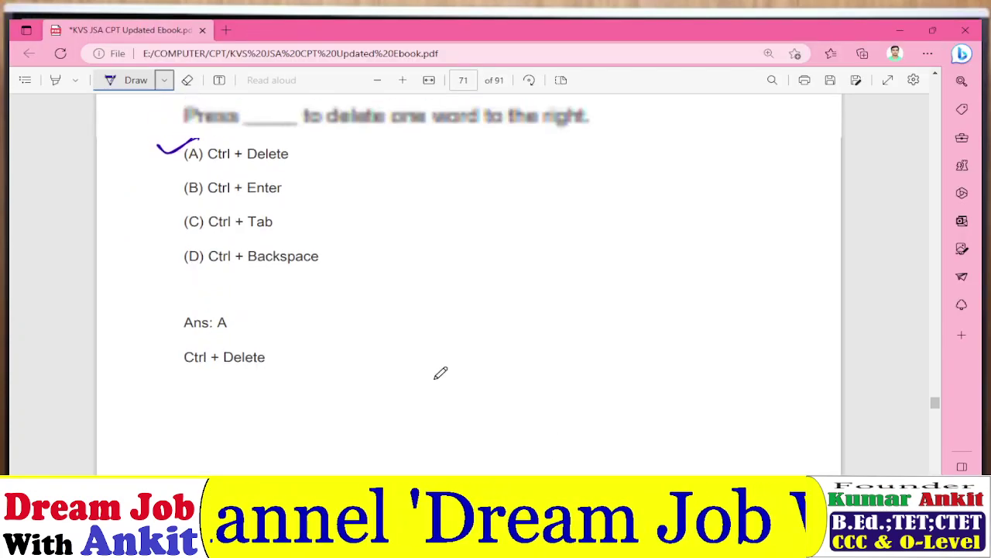
scroll(440, 374, down, 3)
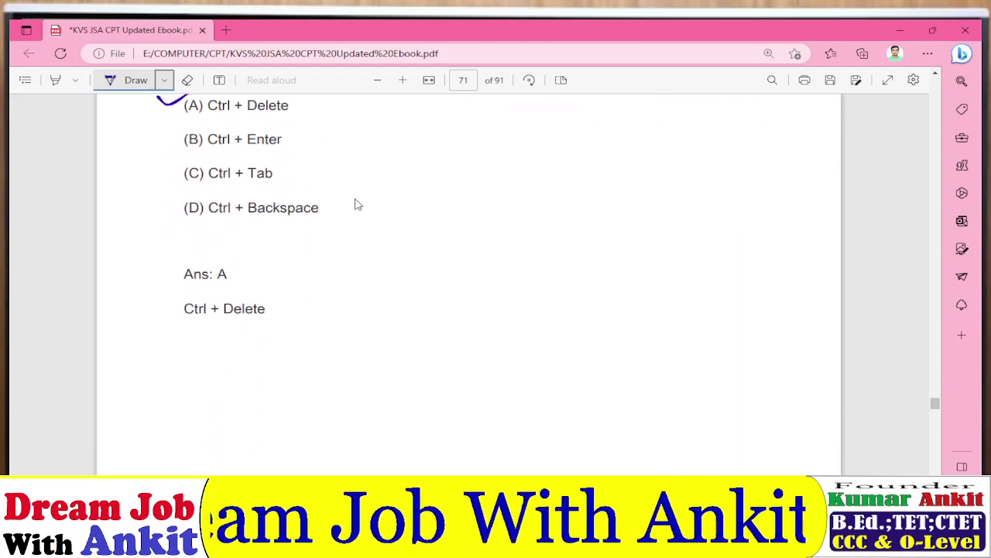
mouse_move(395, 224)
mouse_down()
mouse_move(397, 254)
mouse_move(417, 221)
mouse_move(435, 242)
mouse_move(453, 215)
mouse_up()
mouse_move(499, 190)
mouse_down()
mouse_move(486, 219)
mouse_move(564, 197)
mouse_up()
click(533, 183)
mouse_move(571, 186)
mouse_down()
mouse_move(611, 178)
mouse_move(647, 133)
mouse_move(655, 165)
mouse_up()
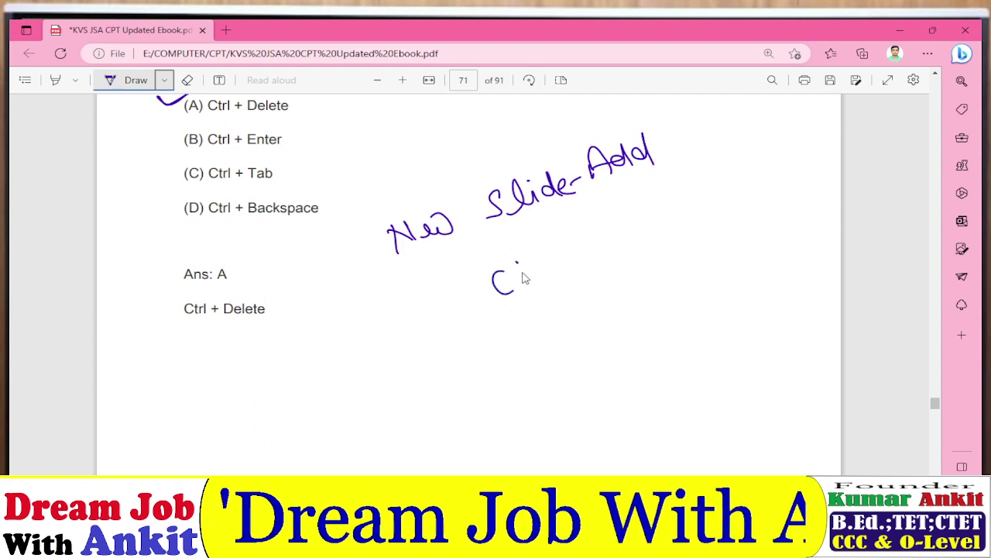
Step: Add 'Ctrl + M' to the ink note, circle it and tick it
drag(575, 263, 596, 256)
mouse_move(586, 246)
mouse_down()
mouse_move(589, 273)
mouse_move(616, 233)
mouse_move(645, 245)
mouse_up()
mouse_move(654, 198)
mouse_down()
mouse_move(526, 226)
mouse_move(457, 339)
mouse_move(712, 245)
mouse_move(671, 199)
mouse_up()
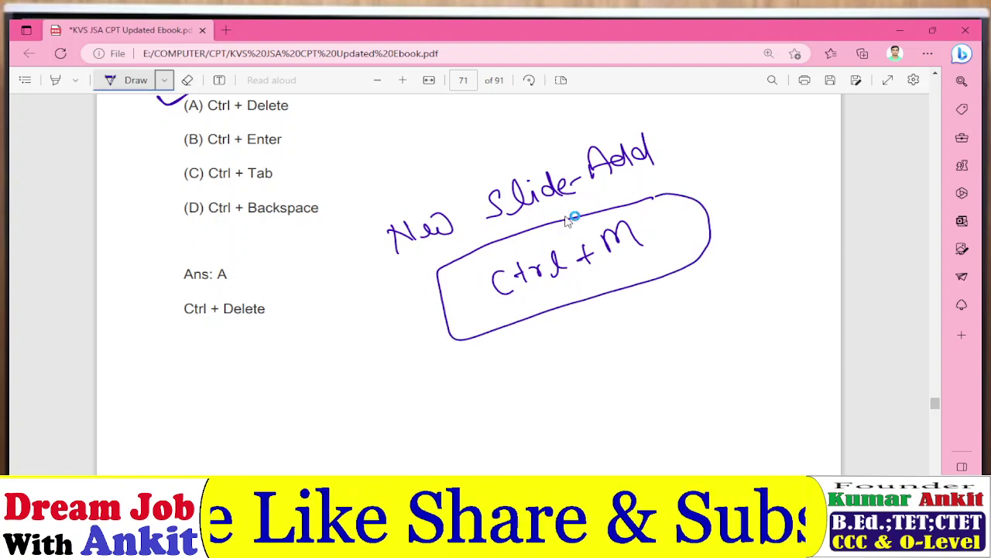
drag(511, 317, 550, 306)
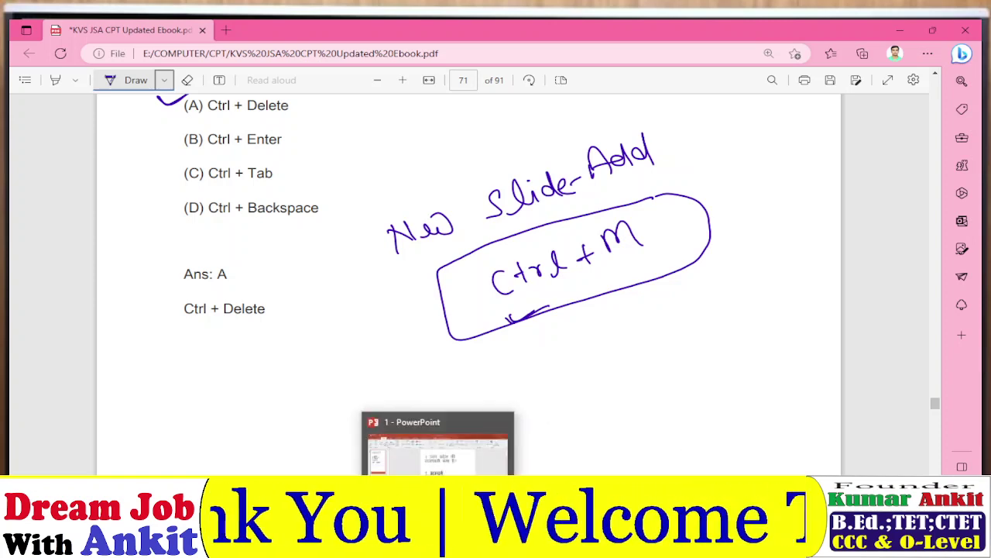
click(410, 441)
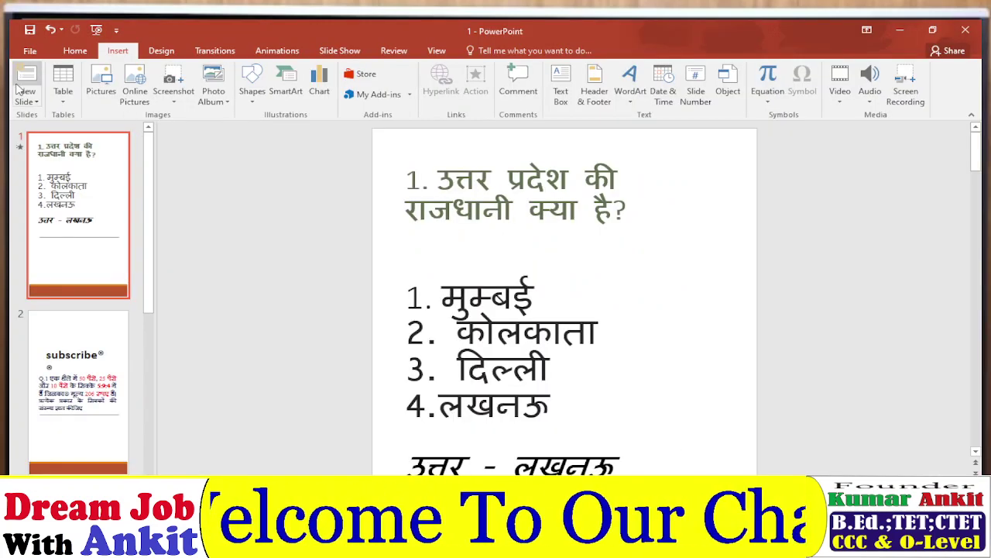
Step: Visit File > New briefly, then close the extra blank Presentation2
click(30, 50)
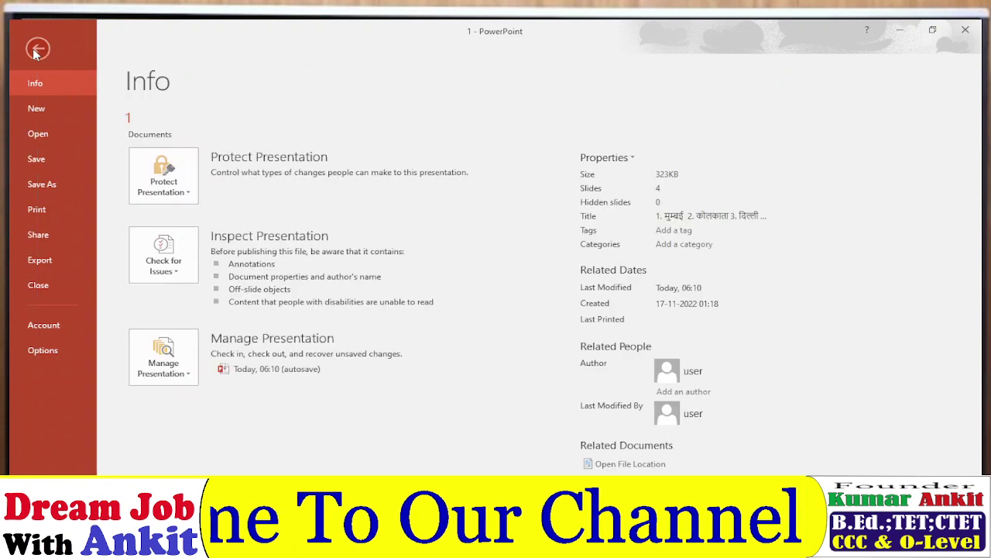
click(64, 110)
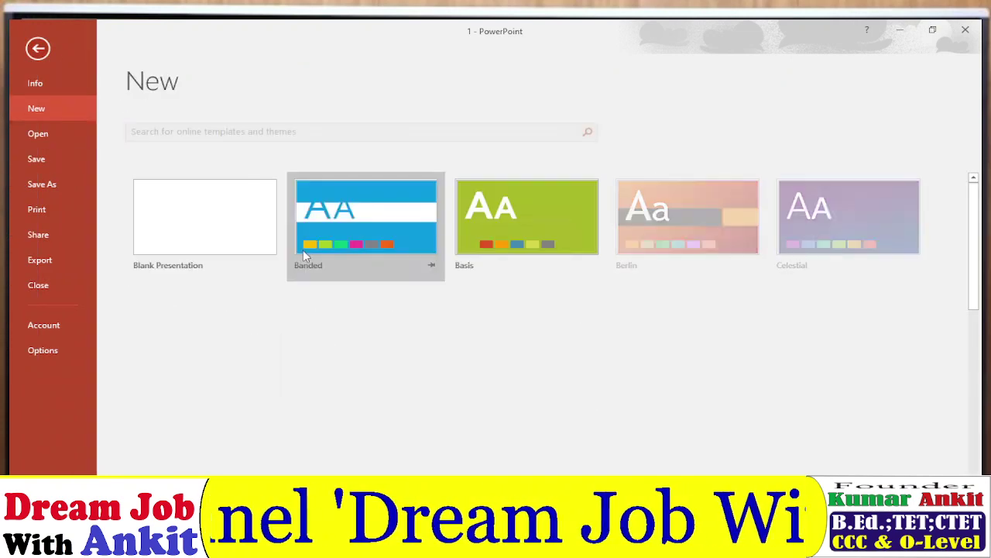
key(Escape)
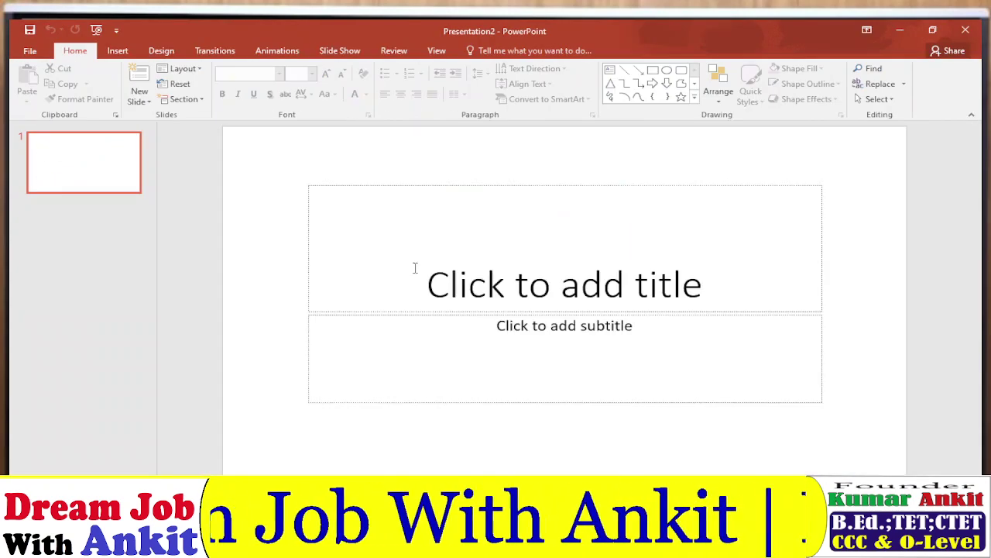
click(966, 29)
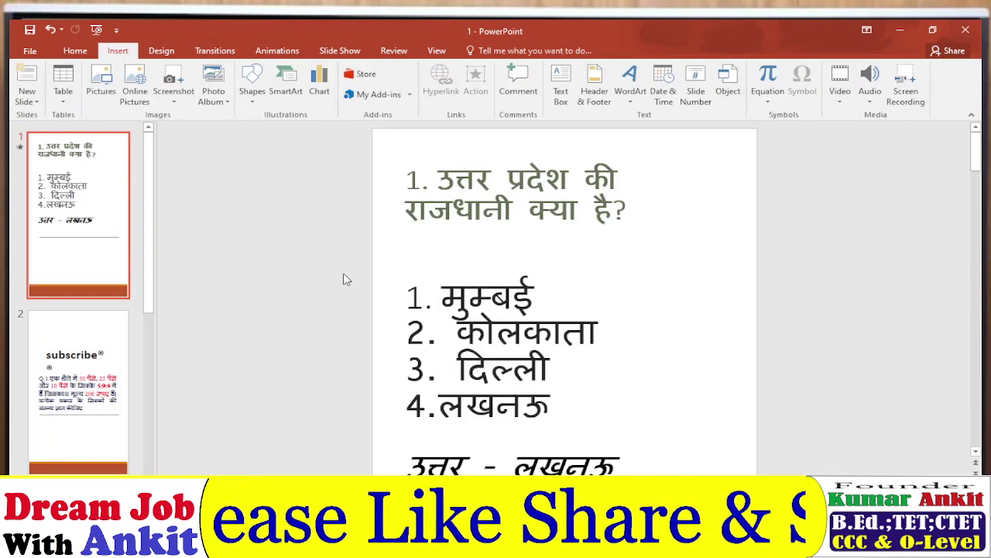
Step: Insert a new blank slide 2 after the Uttar Pradesh capital slide
key(ctrl+z)
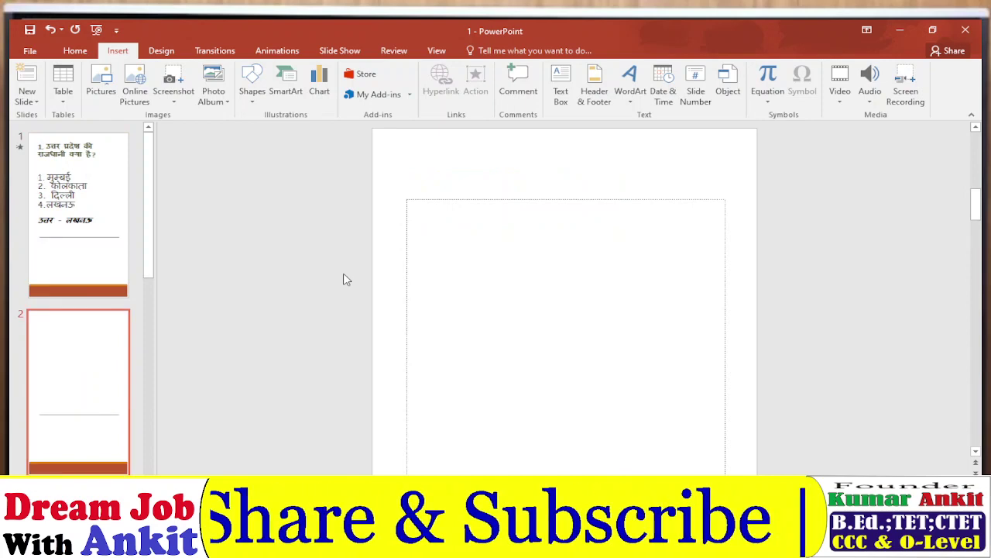
click(512, 224)
scroll(519, 278, down, 2)
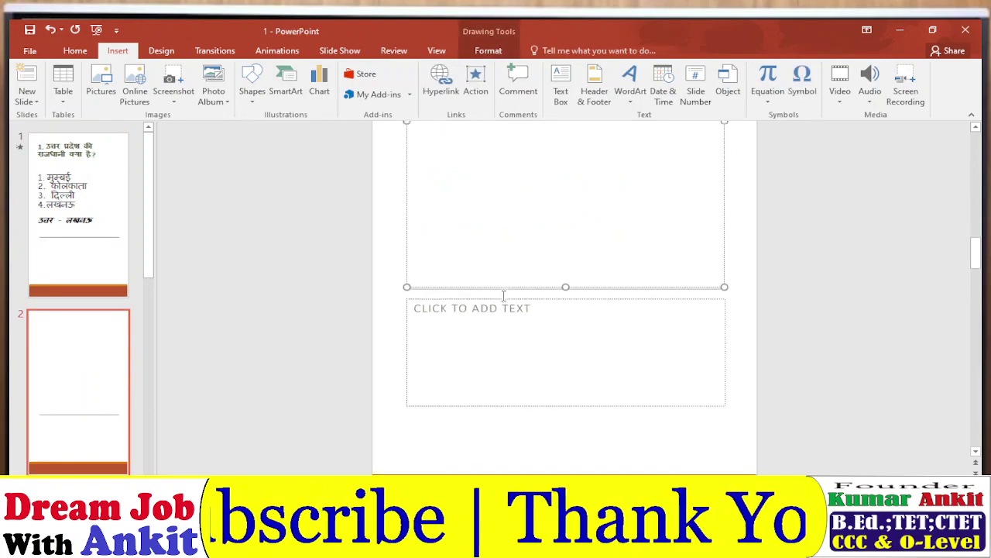
Step: Look at File > New again without creating anything, then show slide 1
click(29, 50)
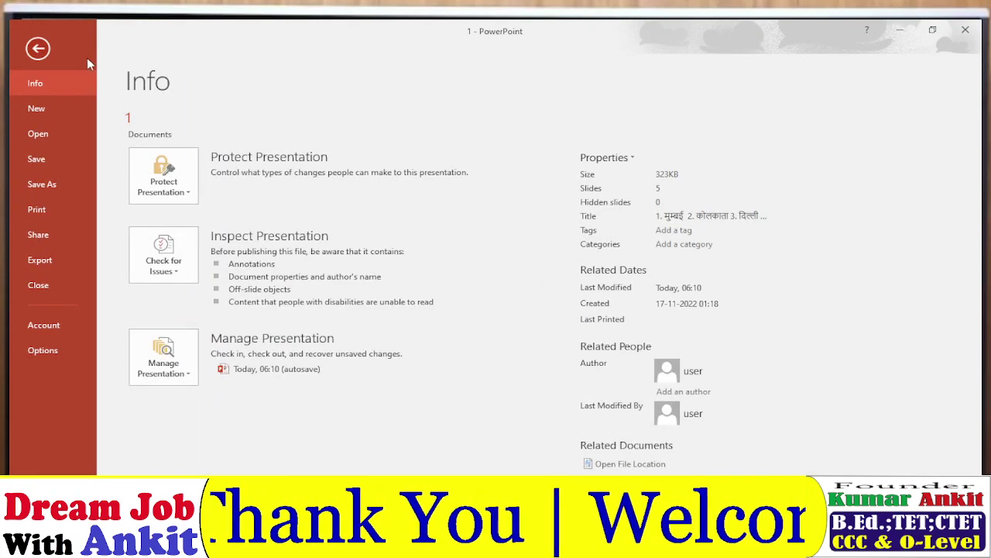
click(51, 114)
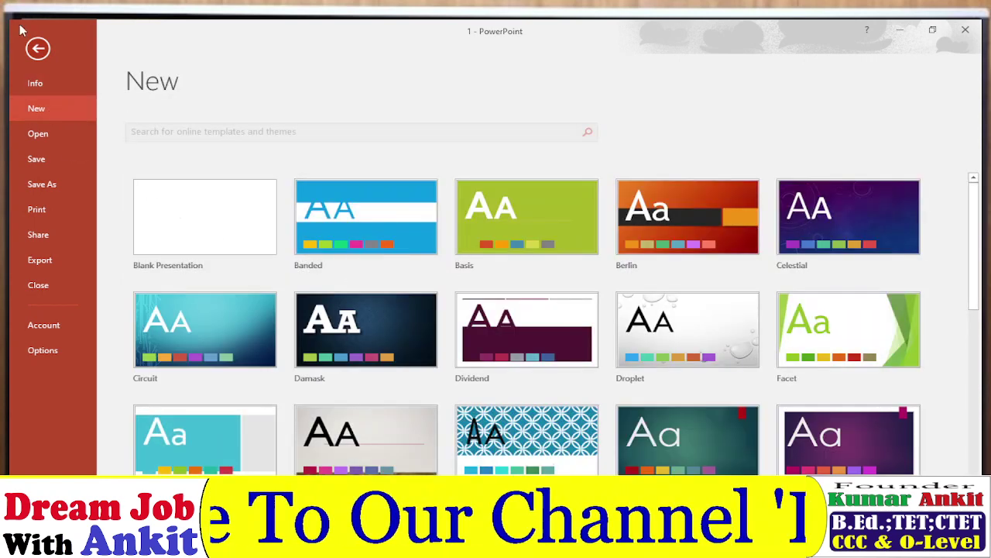
click(38, 49)
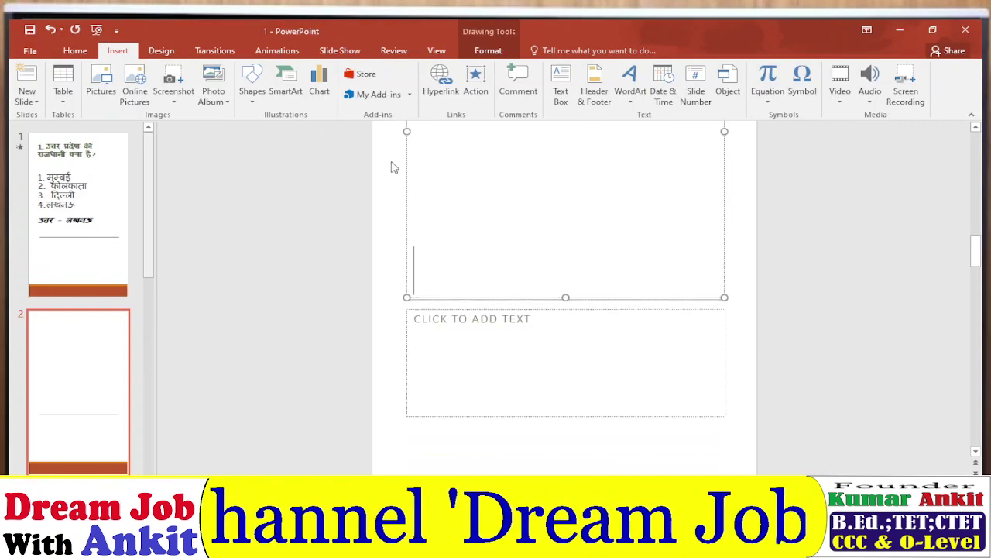
scroll(273, 319, up, 1)
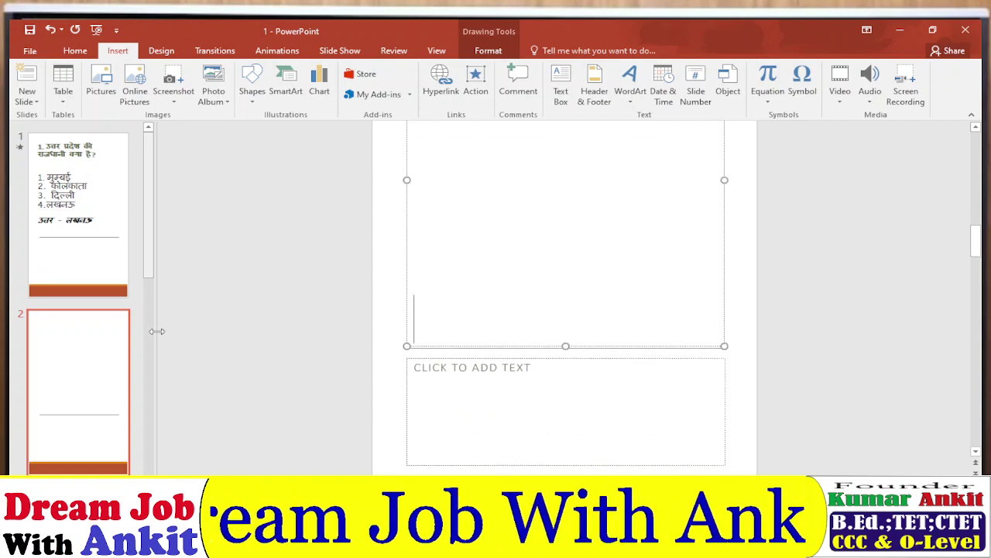
click(70, 248)
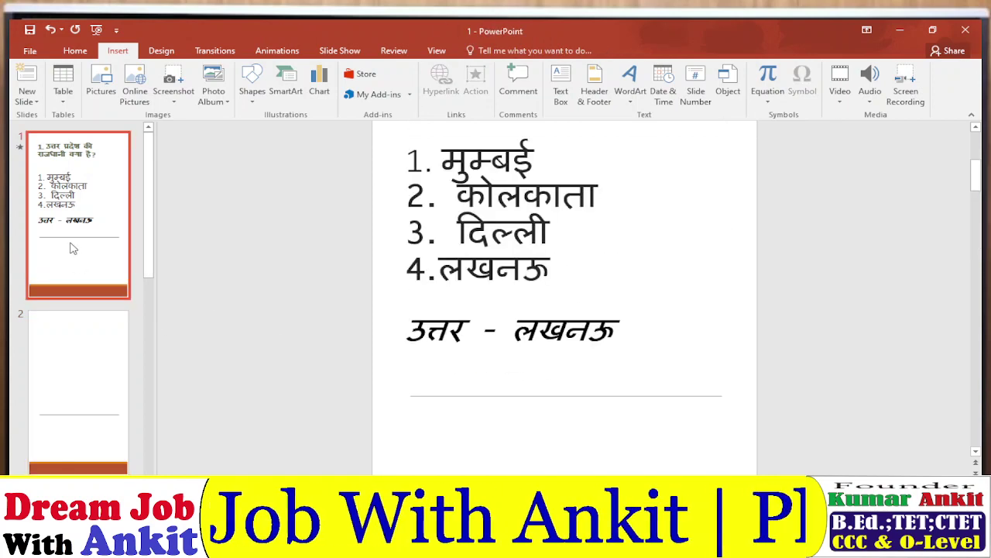
Step: Look over blank slide 2 and the subscribe question slide in the thumbnail pane
click(71, 334)
scroll(70, 341, down, 5)
scroll(78, 333, up, 4)
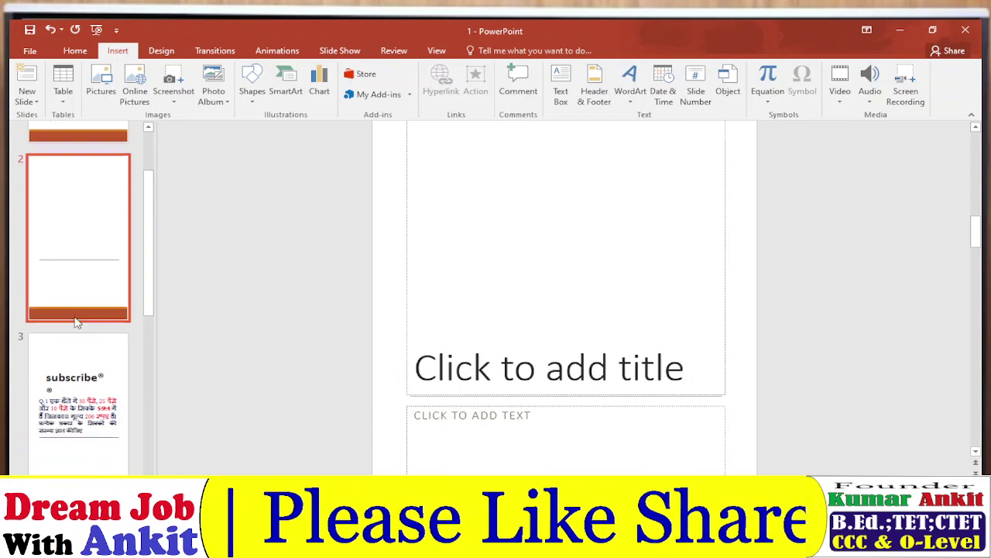
scroll(73, 272, down, 5)
scroll(89, 265, up, 1)
scroll(93, 309, up, 3)
click(128, 358)
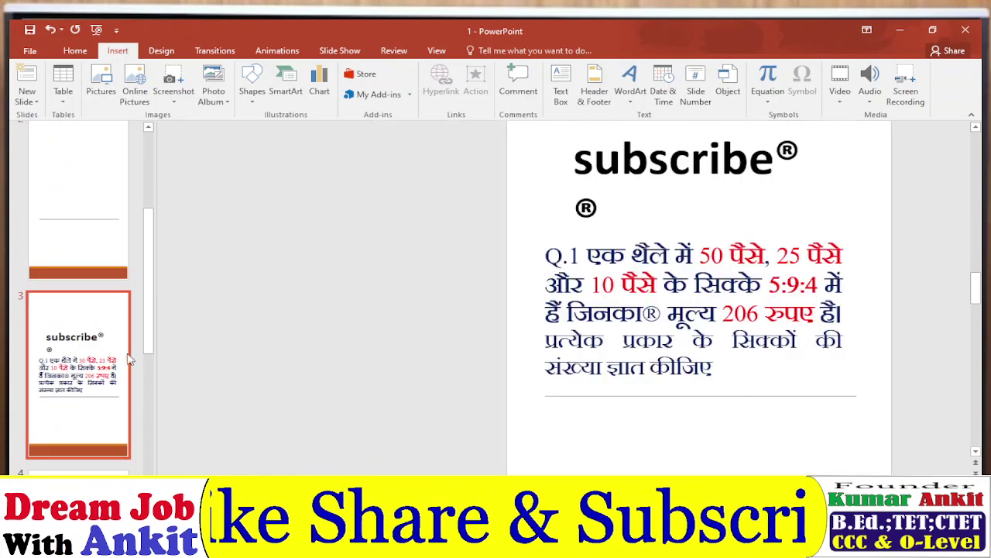
scroll(394, 372, down, 2)
scroll(92, 263, down, 4)
scroll(92, 258, down, 1)
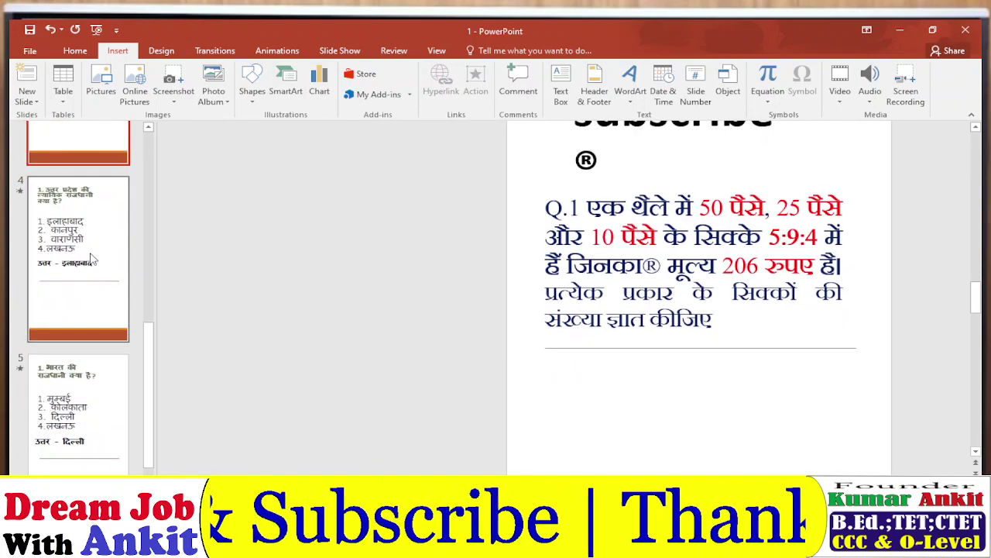
scroll(92, 263, up, 5)
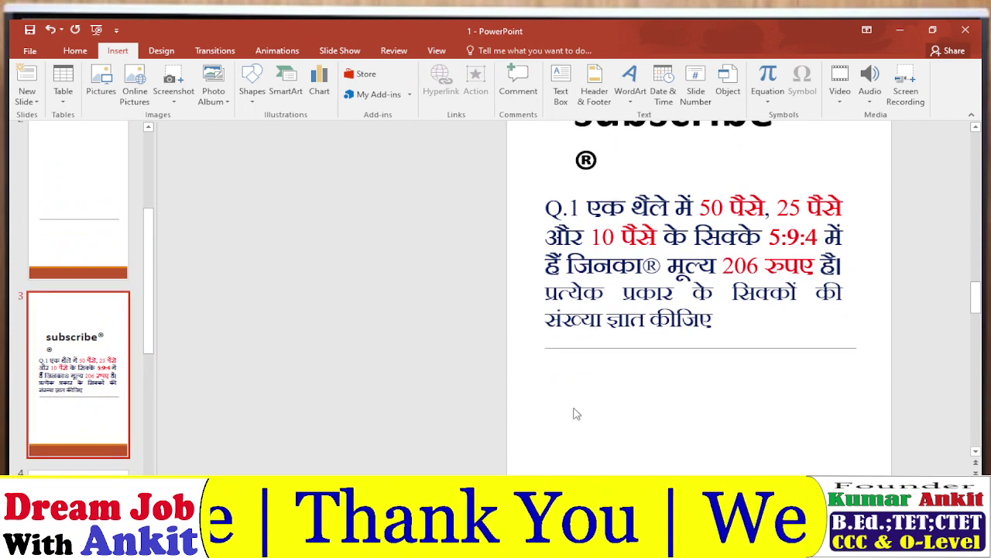
scroll(390, 385, up, 1)
scroll(441, 348, up, 1)
scroll(348, 290, up, 1)
scroll(192, 330, up, 1)
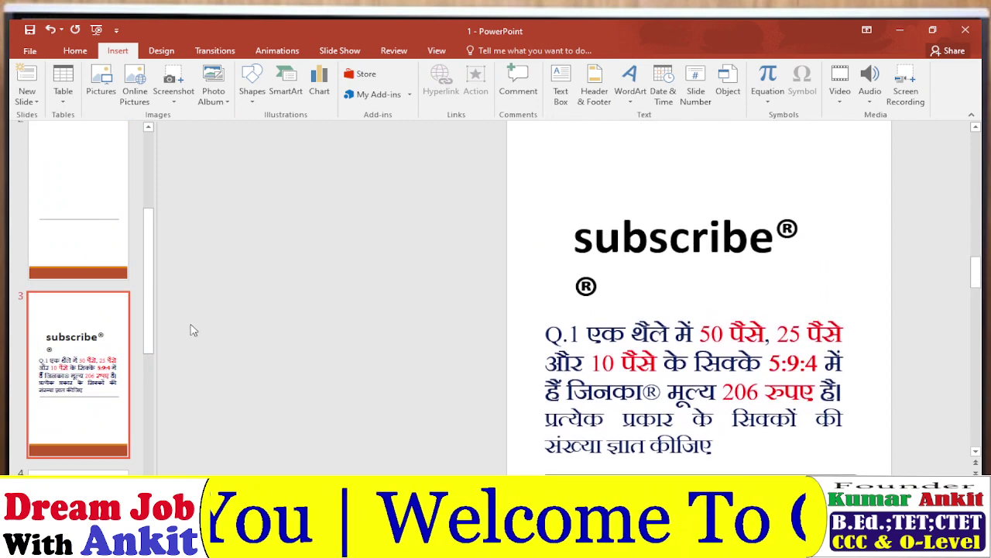
Step: Duplicate blank slide 2, then open and close an extra Presentation3 with Ctrl+N
click(73, 199)
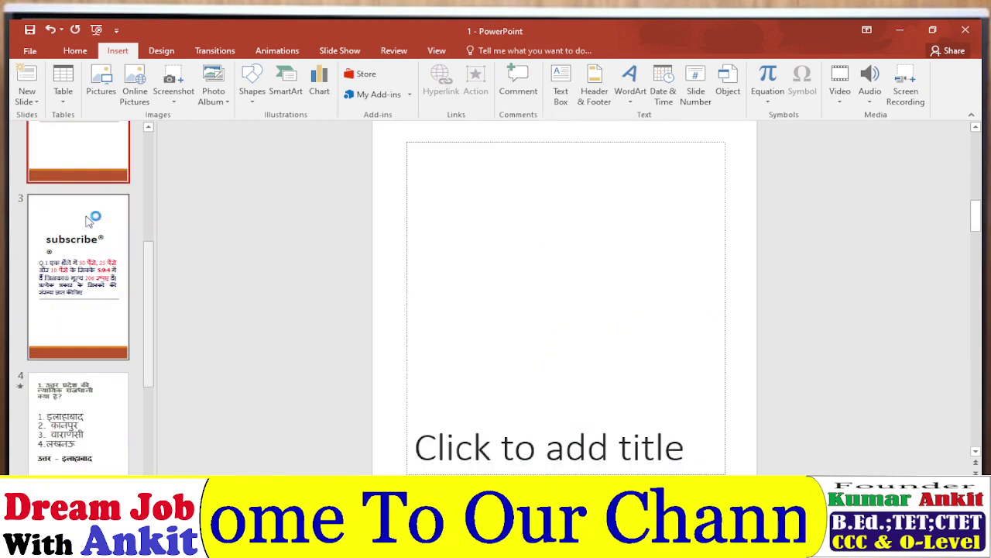
key(ctrl+v)
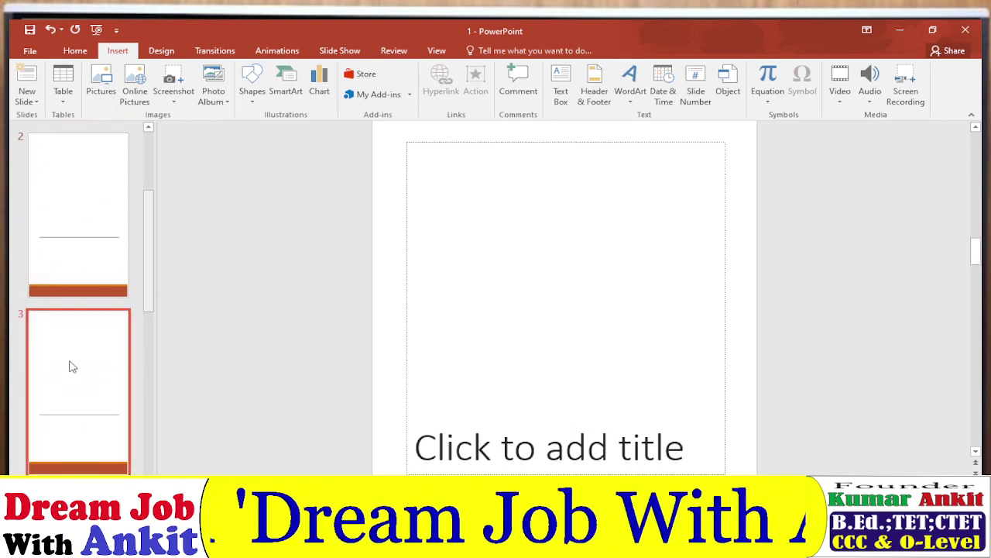
key(ctrl+n)
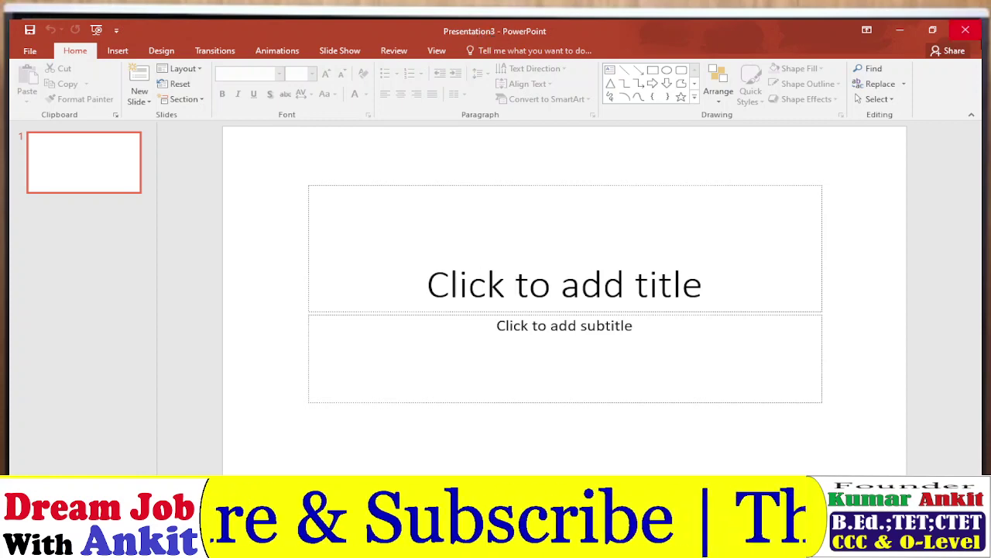
click(966, 30)
scroll(402, 209, up, 2)
scroll(440, 295, up, 2)
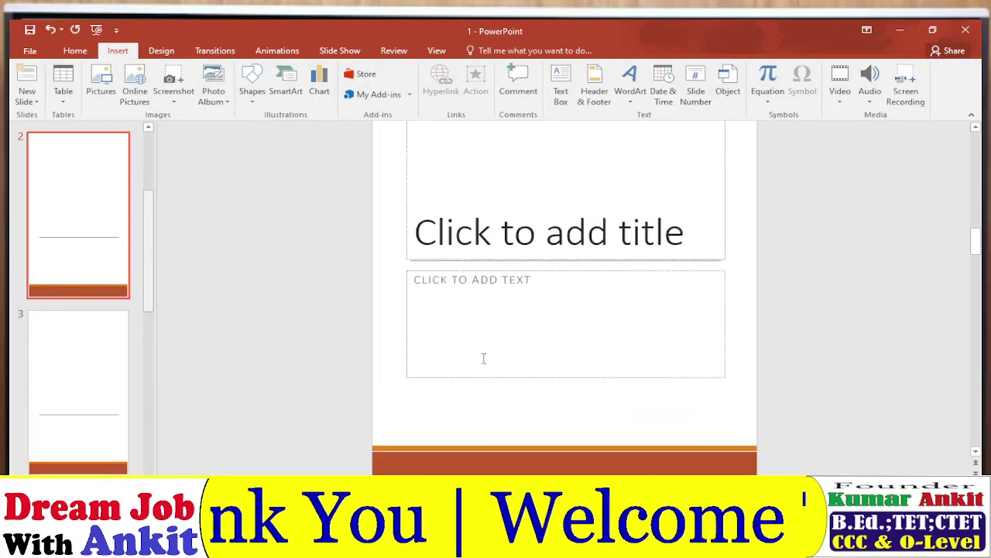
scroll(483, 358, down, 3)
scroll(574, 421, up, 1)
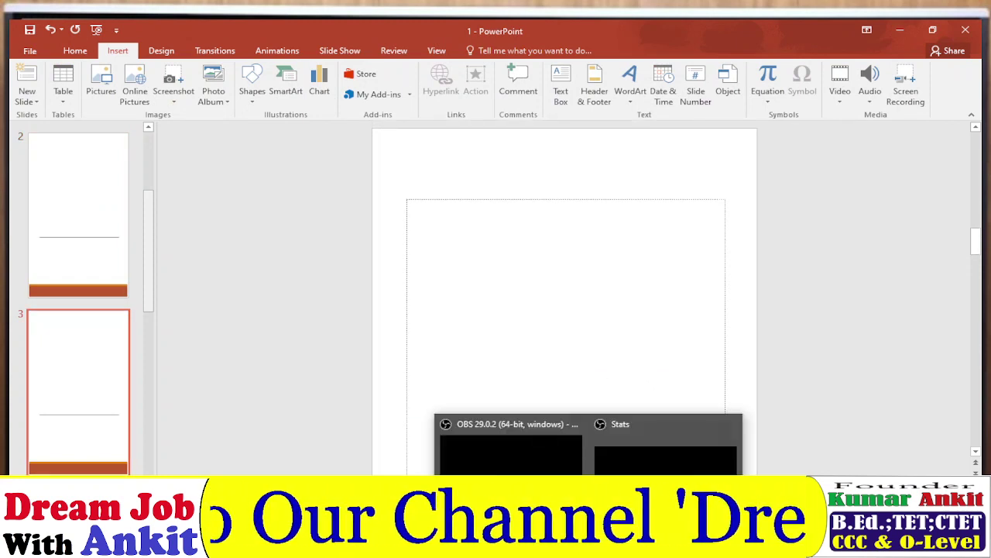
Step: On ebook page 71, handwrite 'Ctrl + N' below the Ctrl + M note and circle it
click(569, 445)
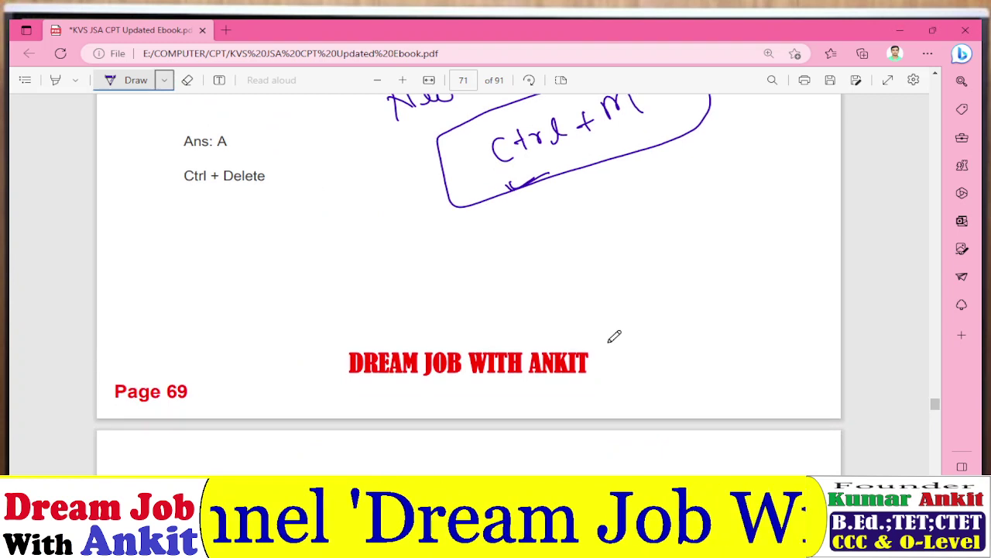
scroll(614, 336, up, 2)
scroll(614, 336, up, 2)
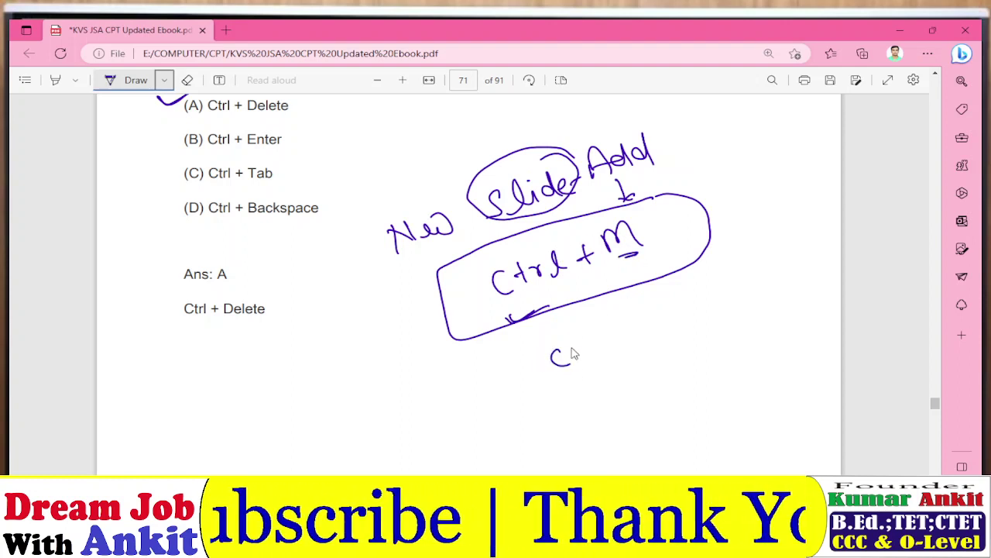
drag(577, 347, 637, 350)
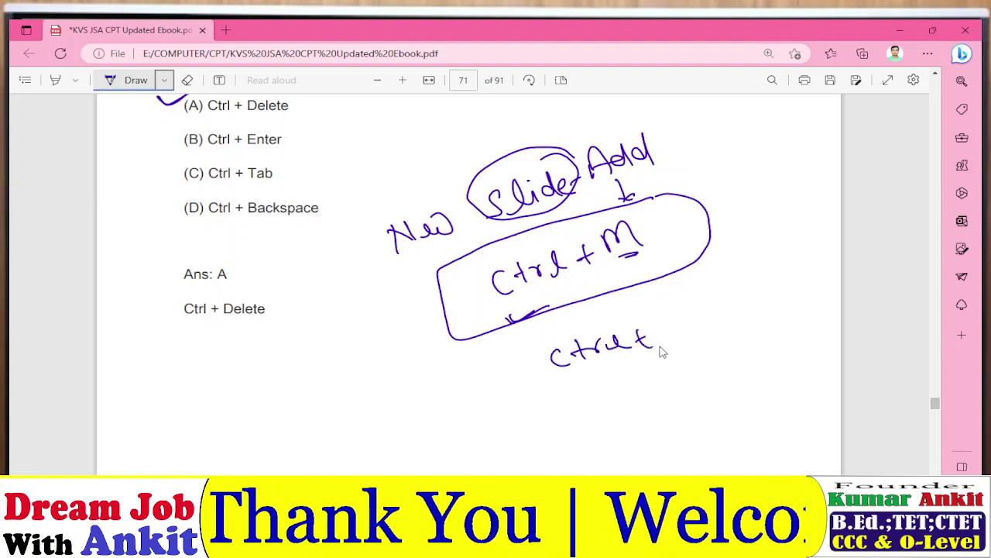
mouse_move(526, 397)
mouse_down()
mouse_move(681, 305)
mouse_move(611, 373)
mouse_up()
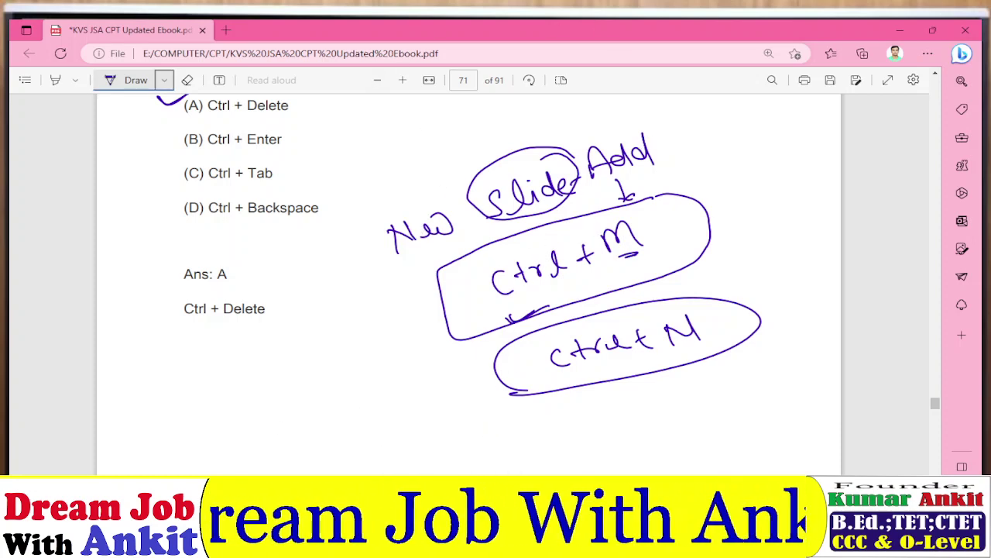
Step: Back in PowerPoint, select slide 1's Uttar Pradesh question and bring up the Design themes
click(423, 442)
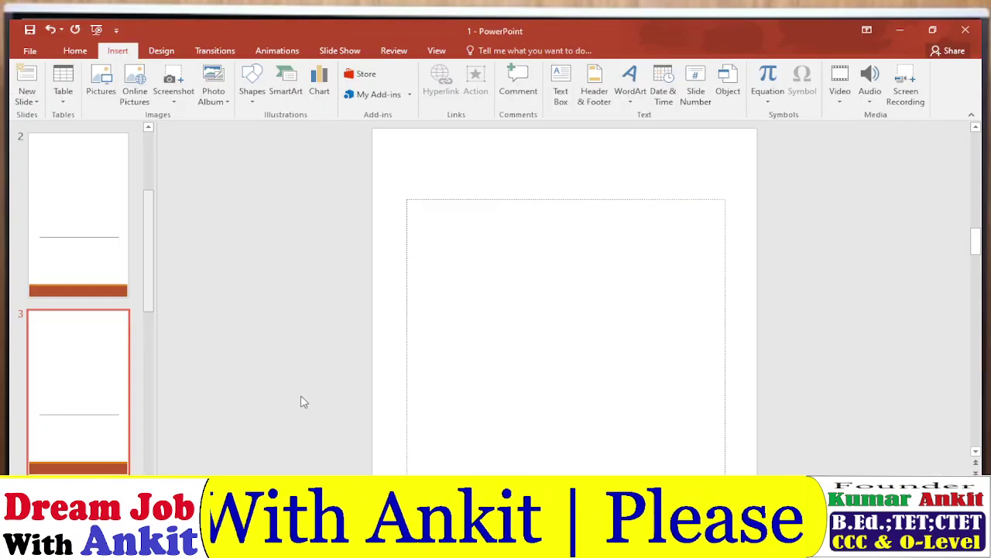
click(75, 51)
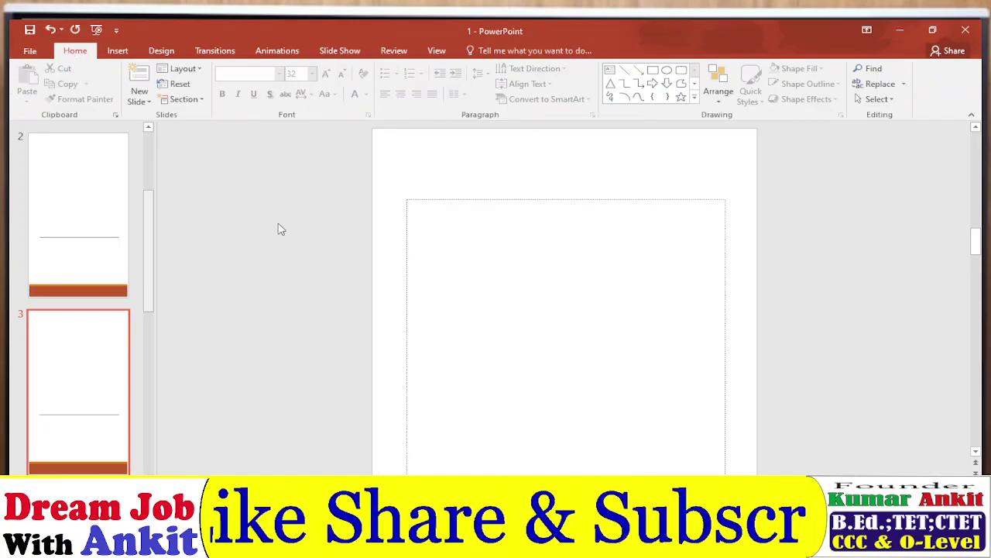
scroll(115, 206, up, 3)
click(116, 225)
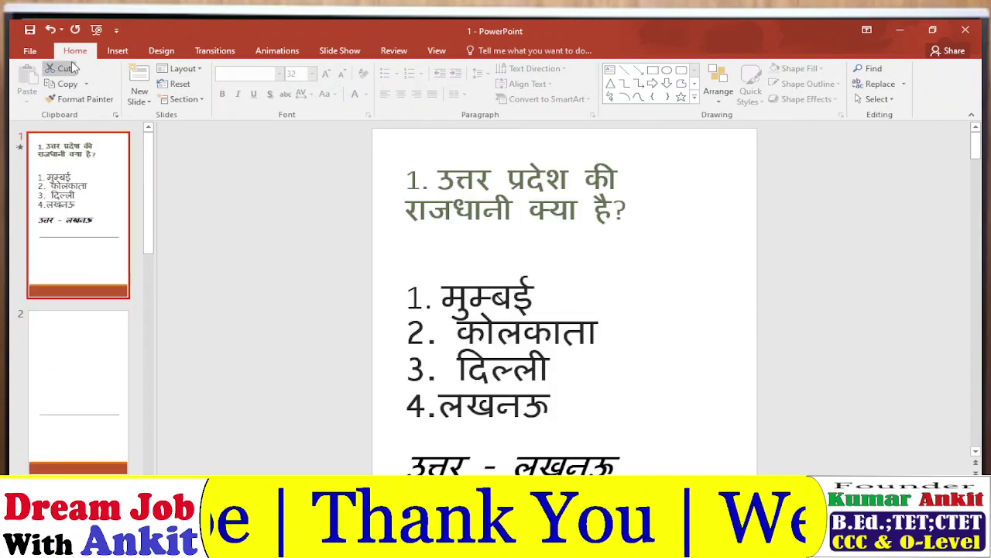
click(117, 50)
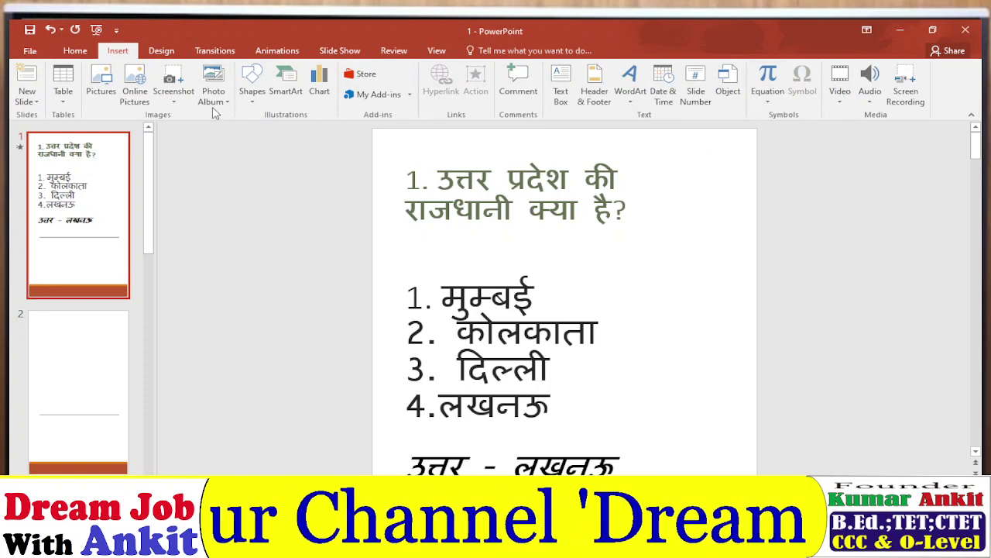
click(162, 51)
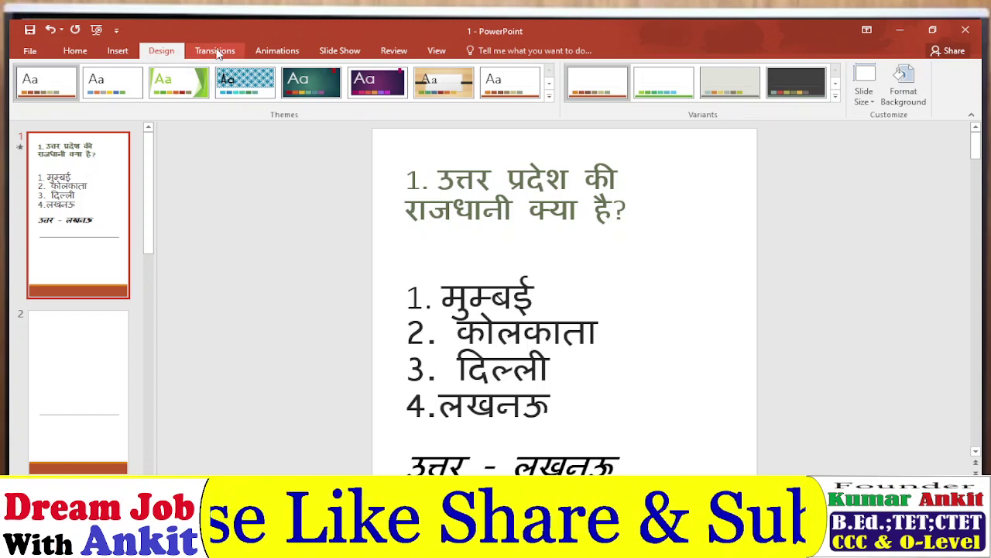
Step: Try several themes and the green variant, settling on the green Facet theme
click(195, 89)
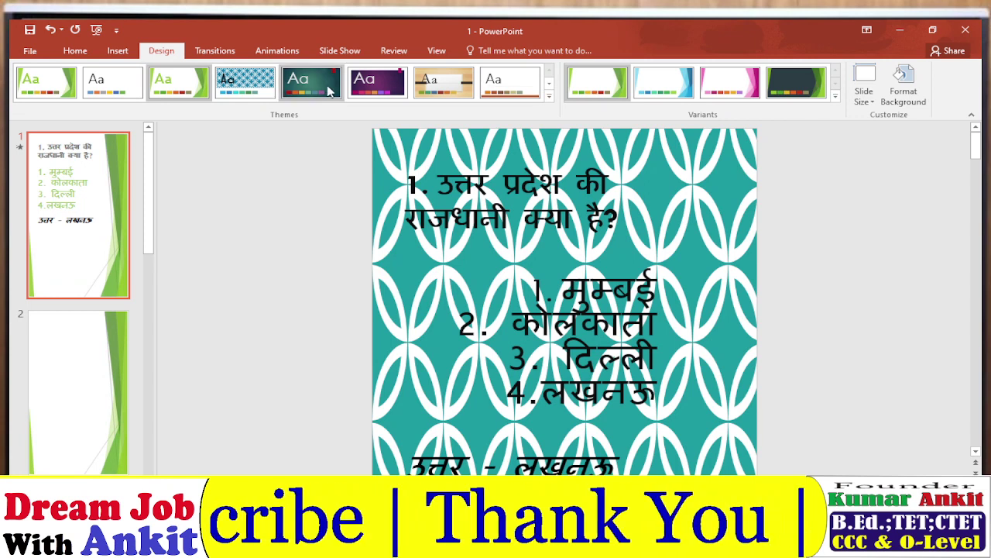
click(508, 83)
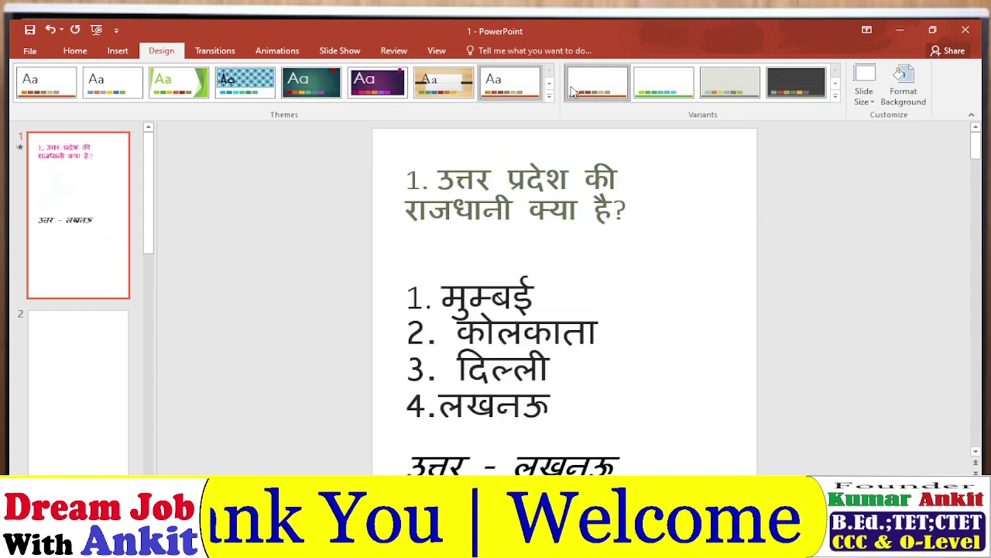
click(664, 83)
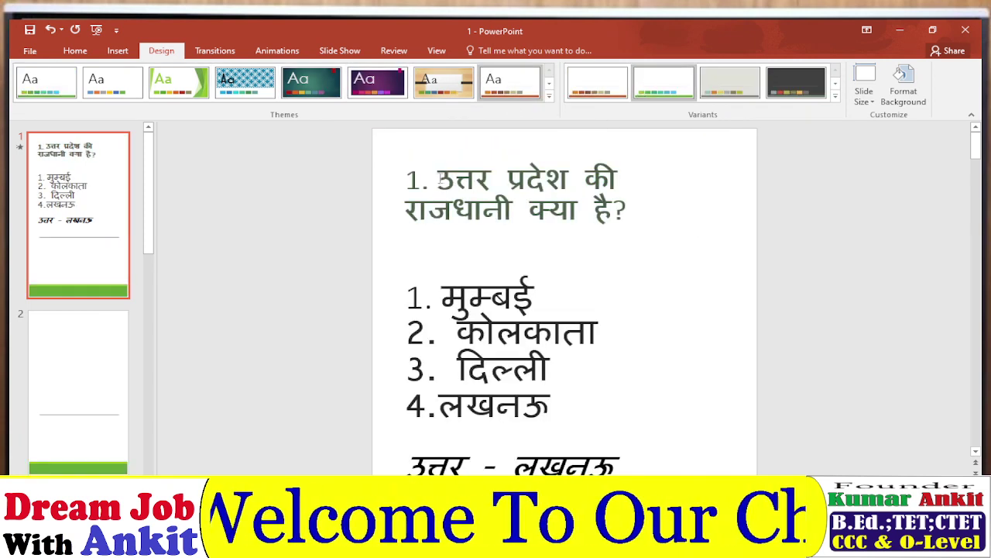
click(178, 92)
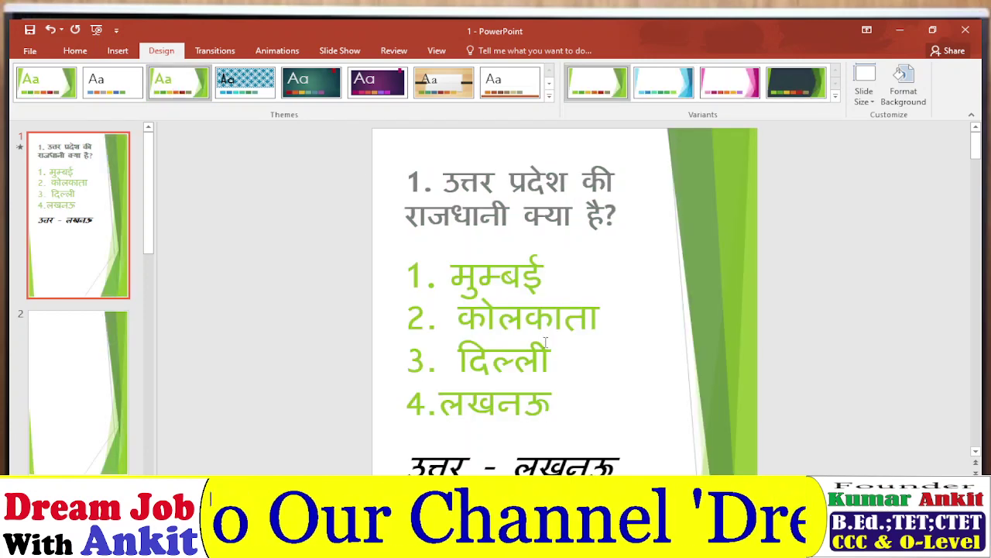
scroll(546, 342, down, 1)
scroll(553, 225, up, 1)
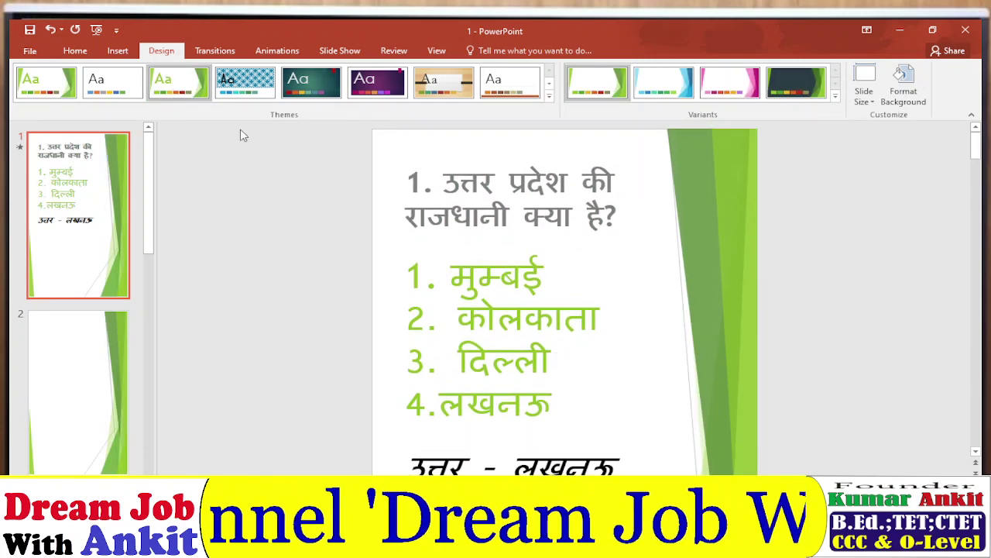
click(223, 51)
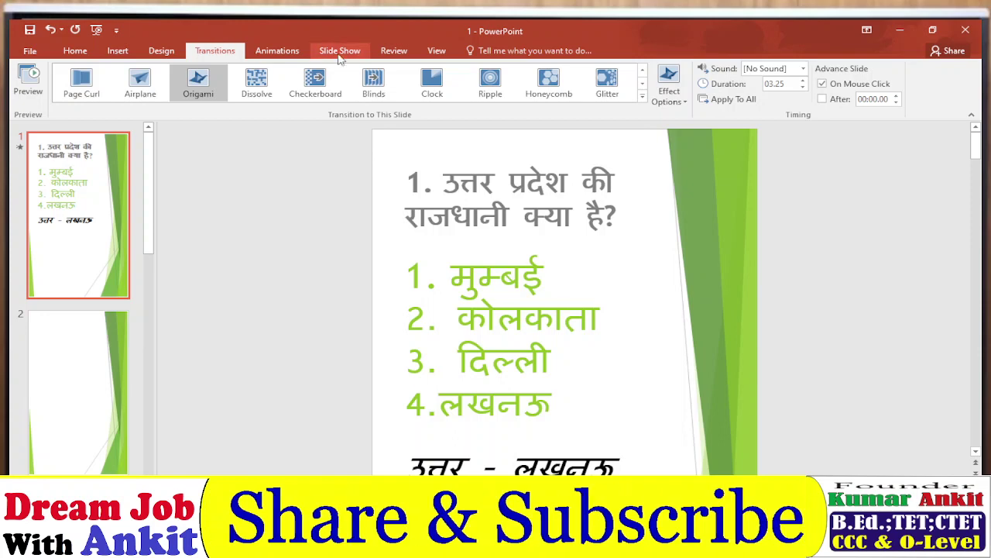
Step: Run the slide show from the current slide, ending back in editing on slide 6
click(393, 52)
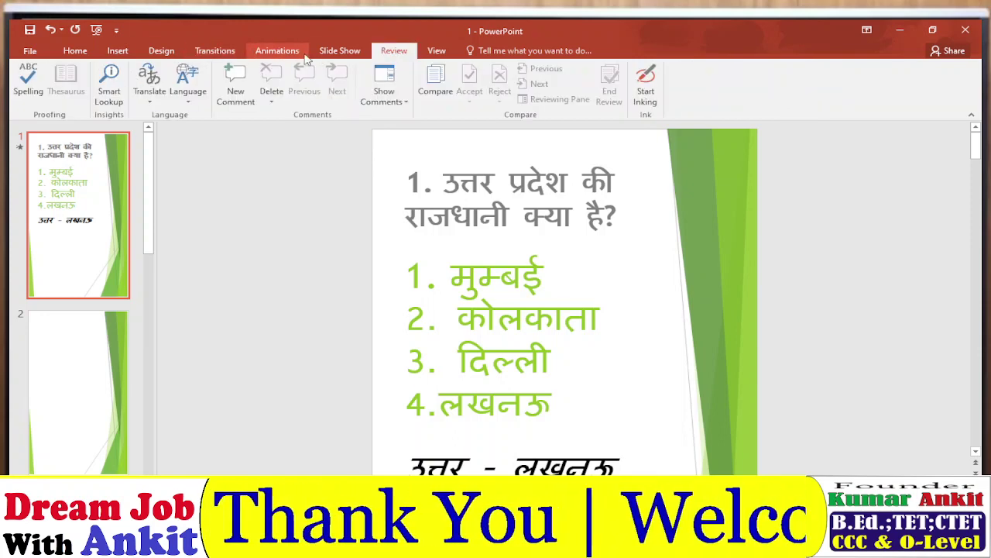
click(331, 51)
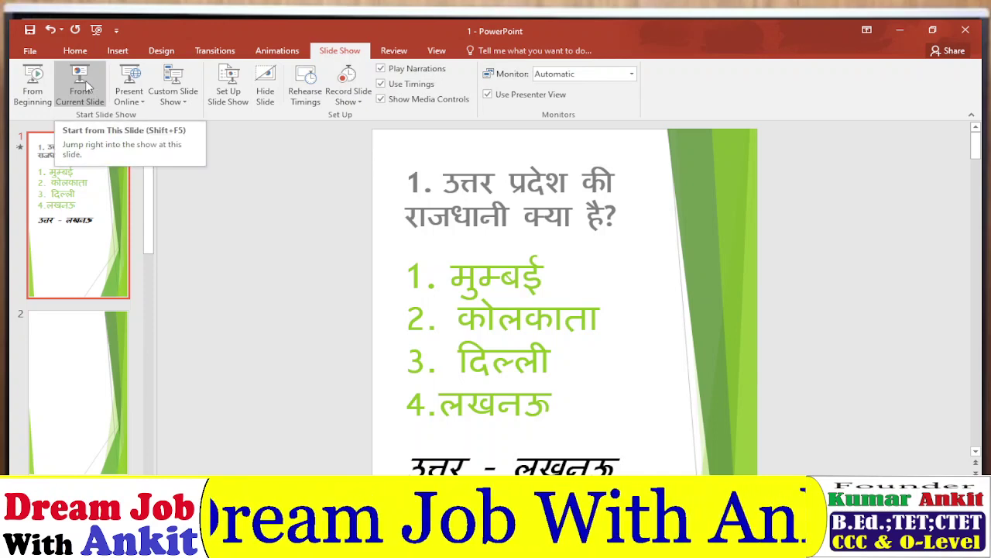
click(87, 88)
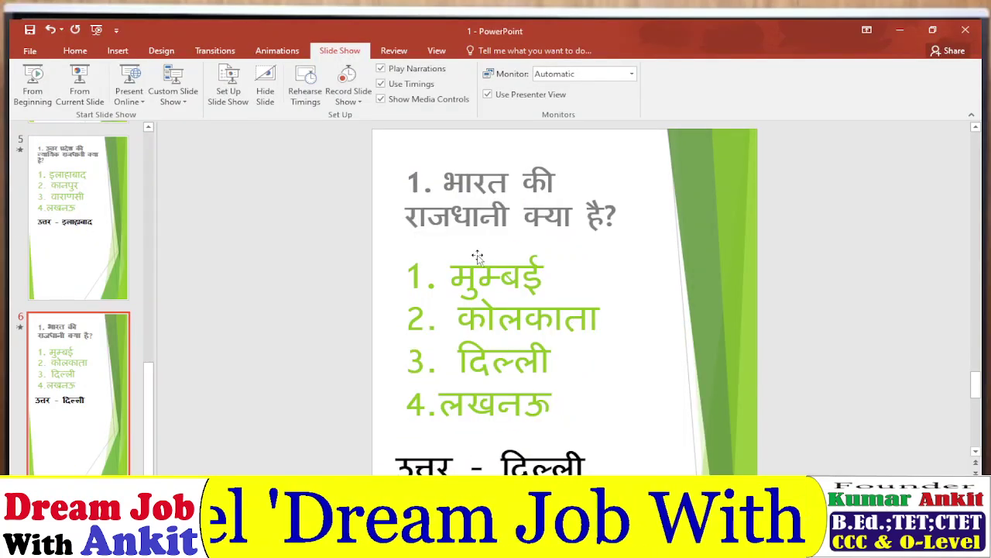
click(214, 51)
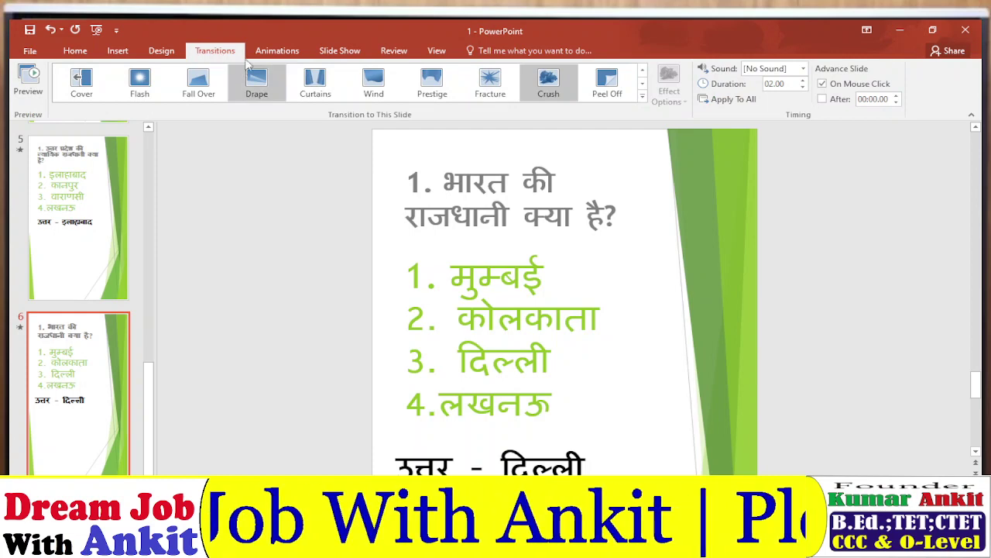
Step: Animate slide 6's four answer options, trying Bounce and then Grow & Turn
click(277, 51)
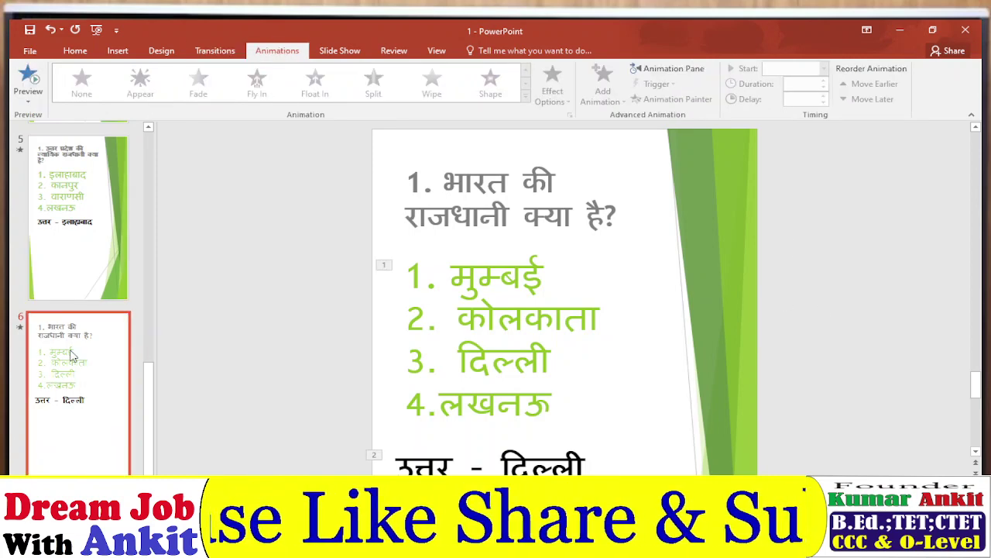
click(439, 336)
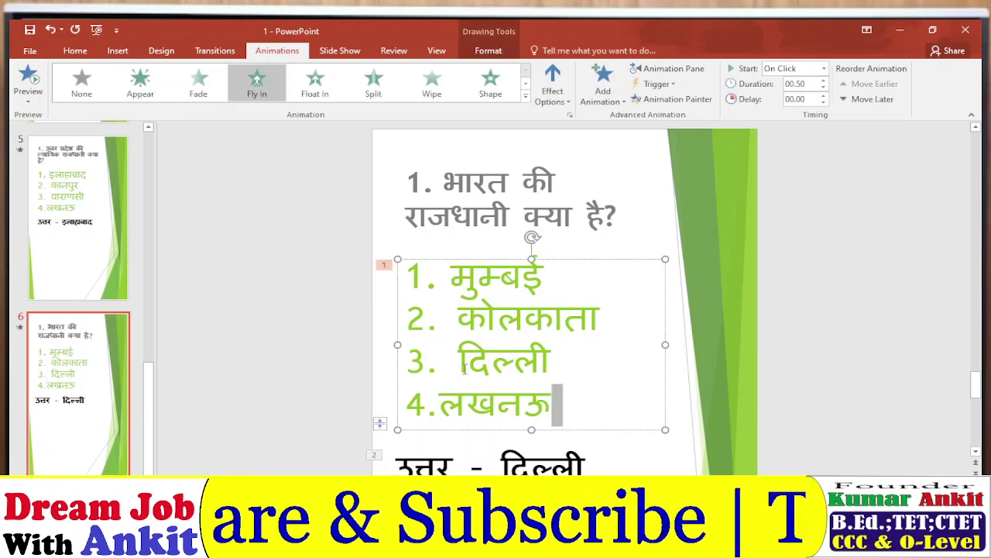
drag(464, 370, 304, 252)
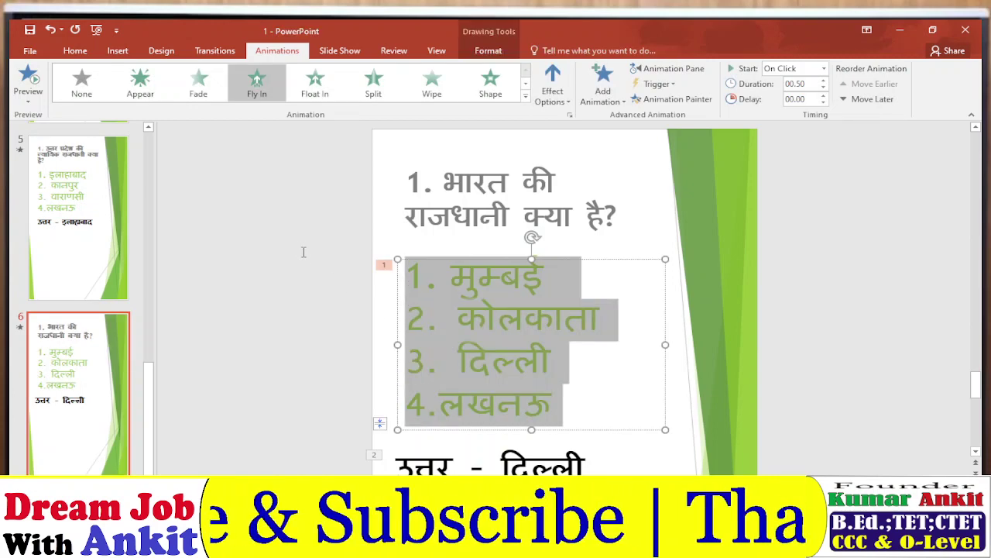
click(525, 98)
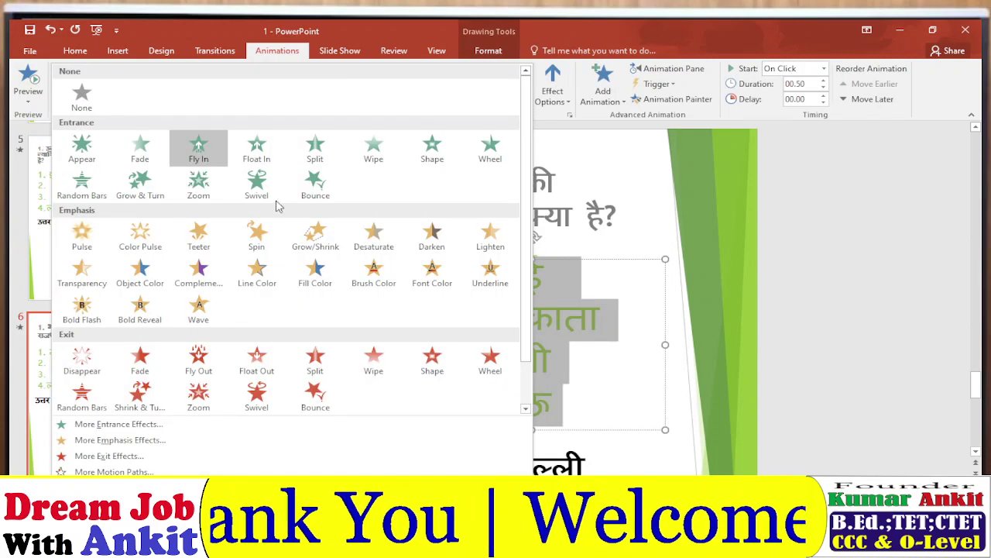
click(315, 184)
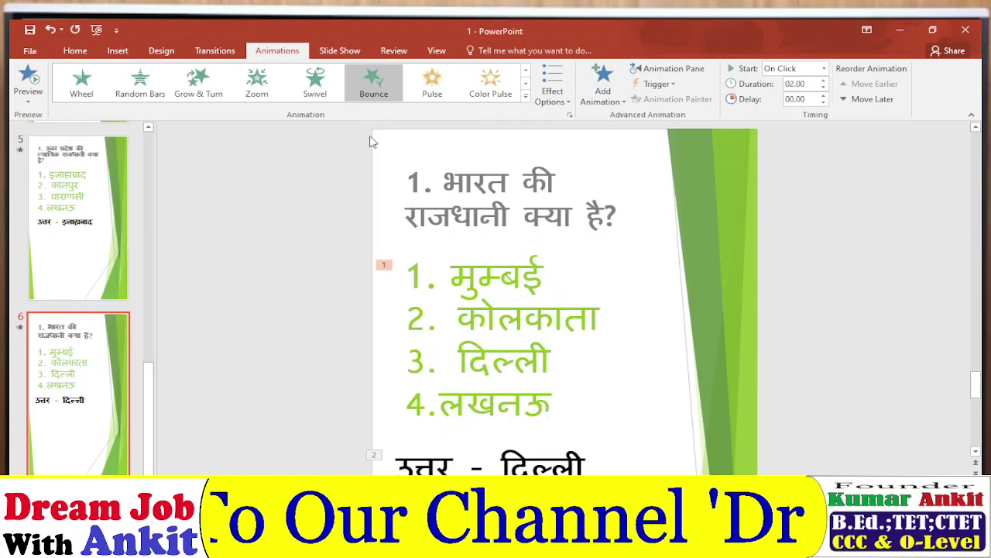
click(203, 85)
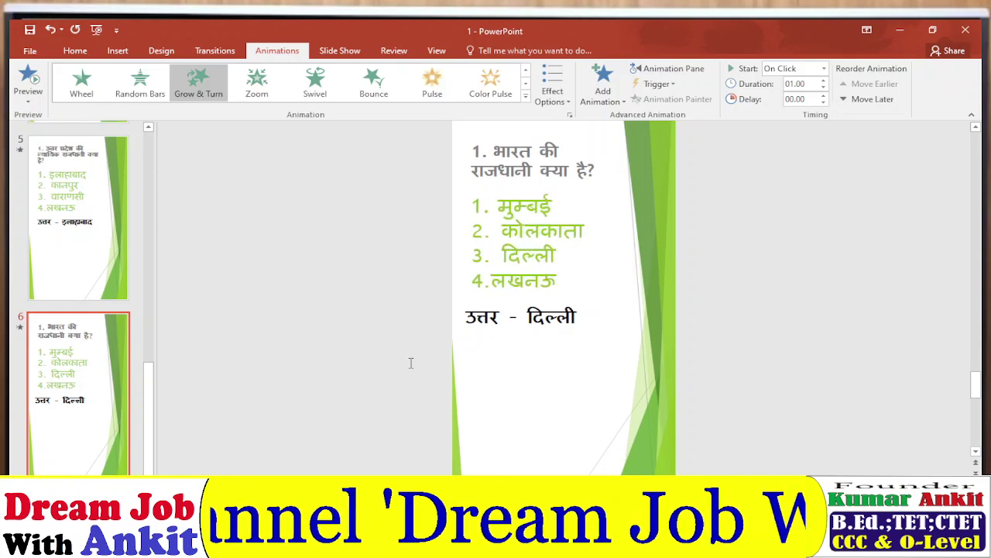
scroll(411, 362, up, 5)
Step: Give the Delhi answer line a Wave animation after trying Swivel, Fly Out, Wipe, Fade and Disappear
click(551, 360)
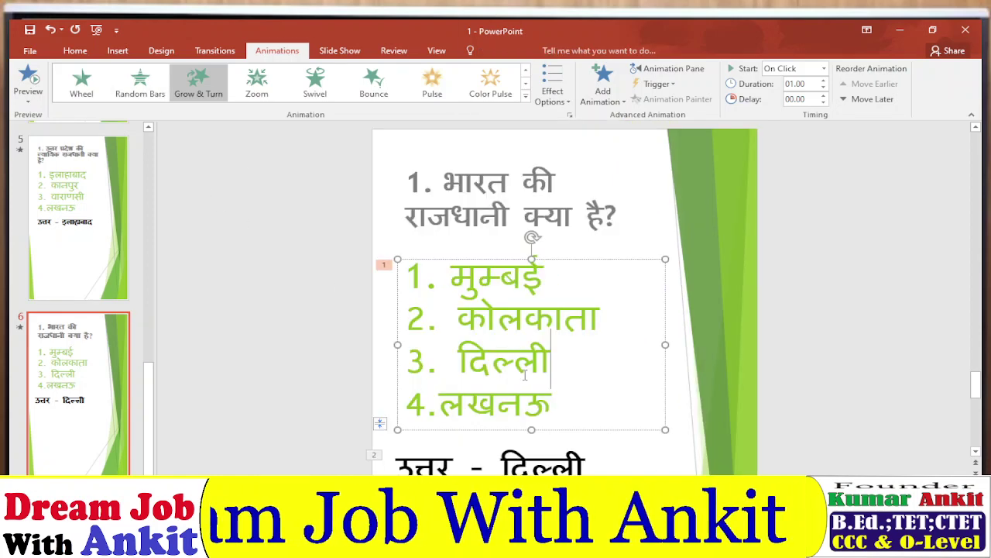
click(598, 457)
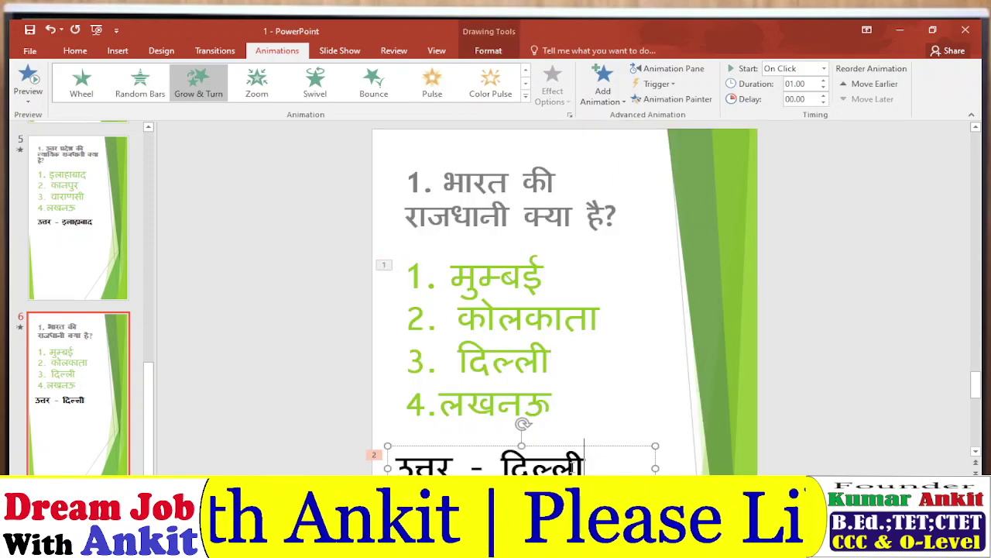
drag(584, 463, 396, 464)
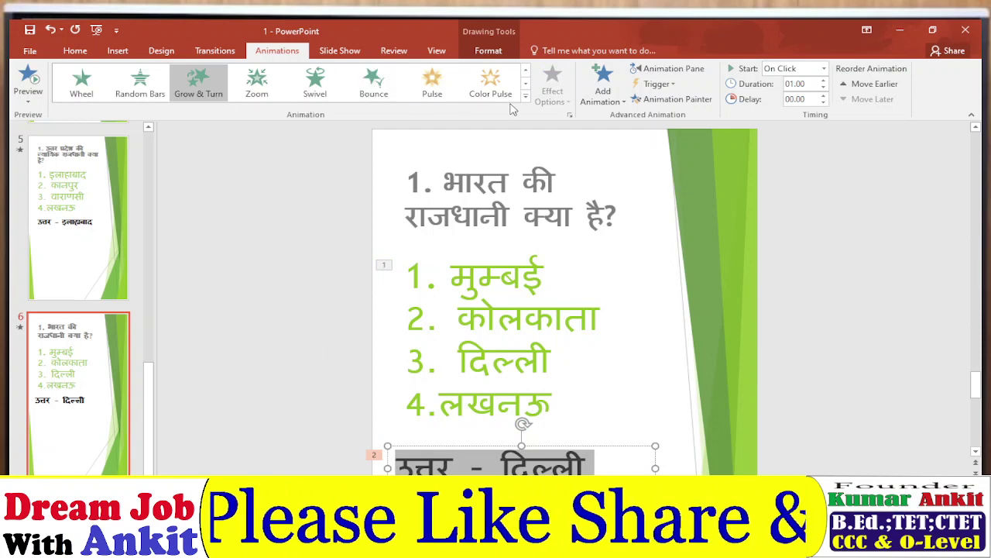
click(315, 82)
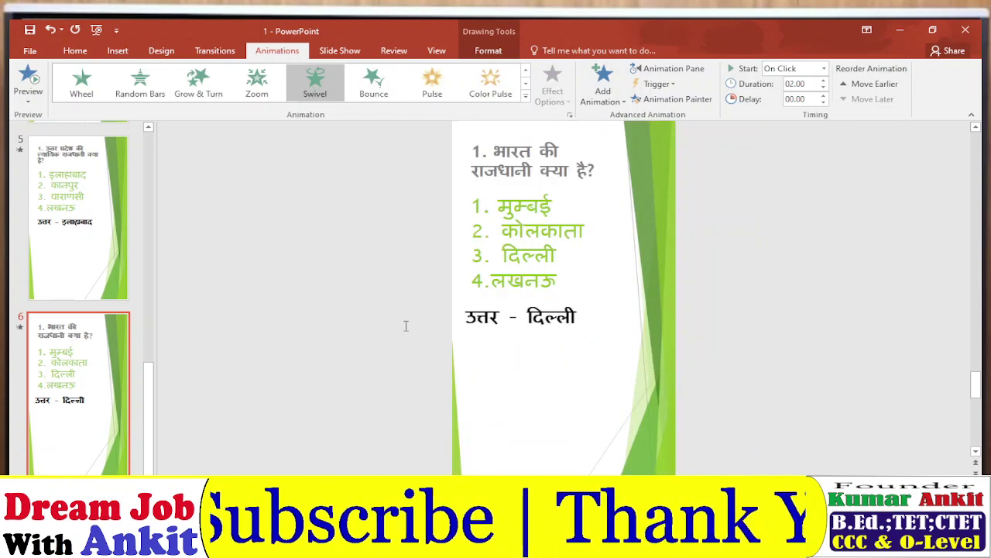
click(525, 96)
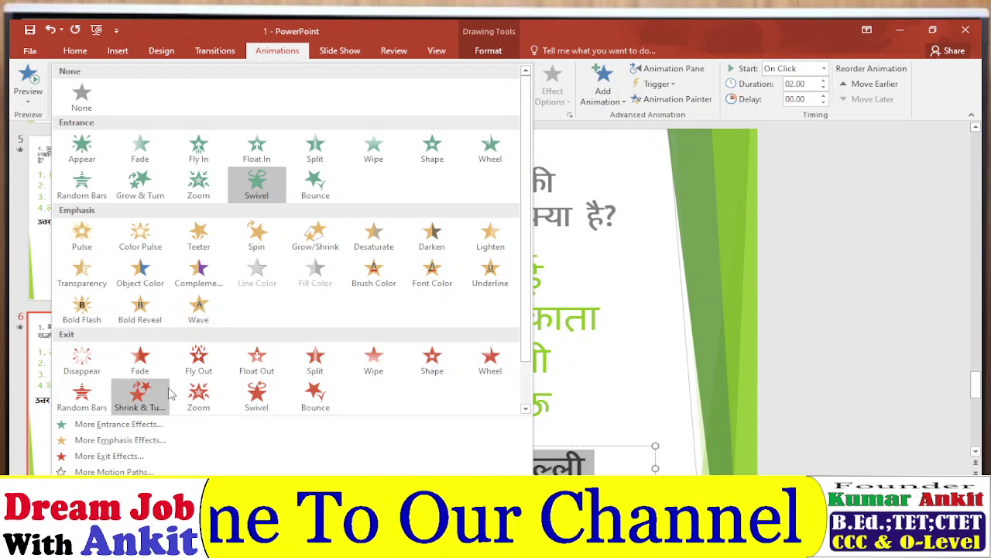
click(193, 365)
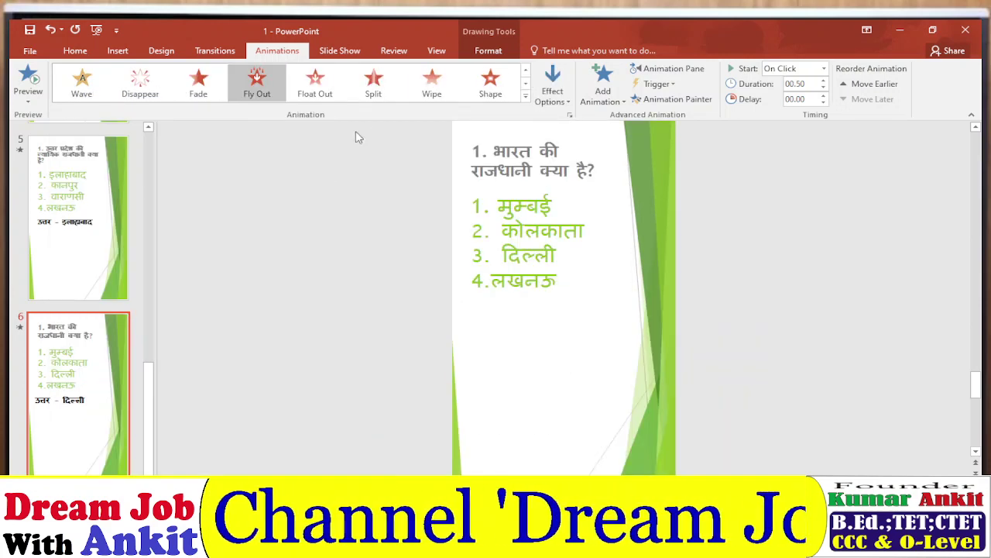
click(316, 87)
click(420, 87)
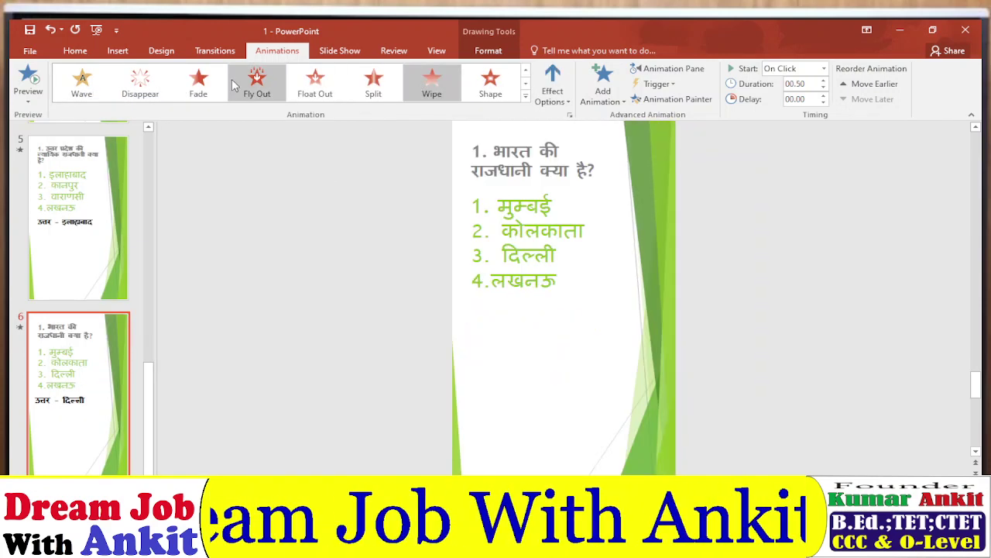
click(186, 85)
click(155, 83)
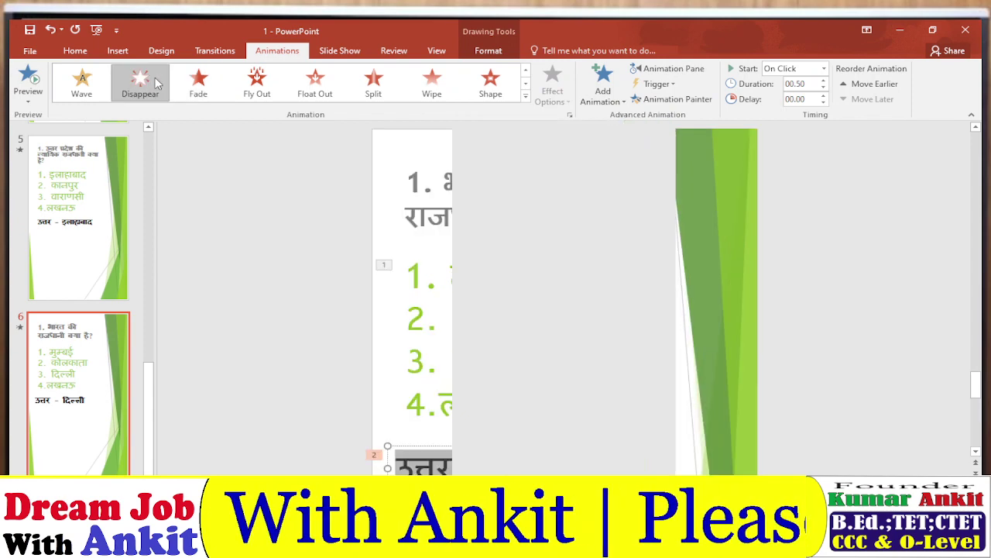
click(82, 82)
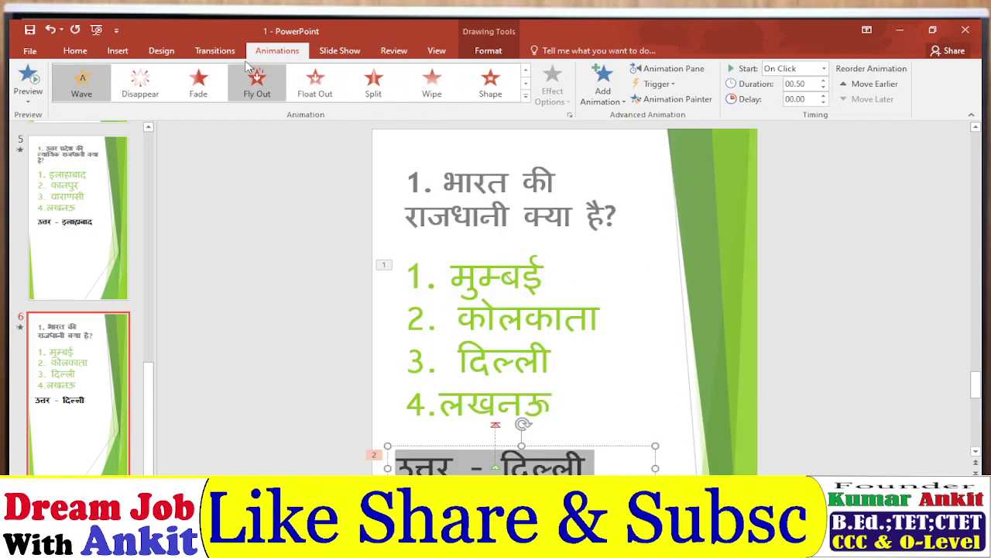
click(213, 50)
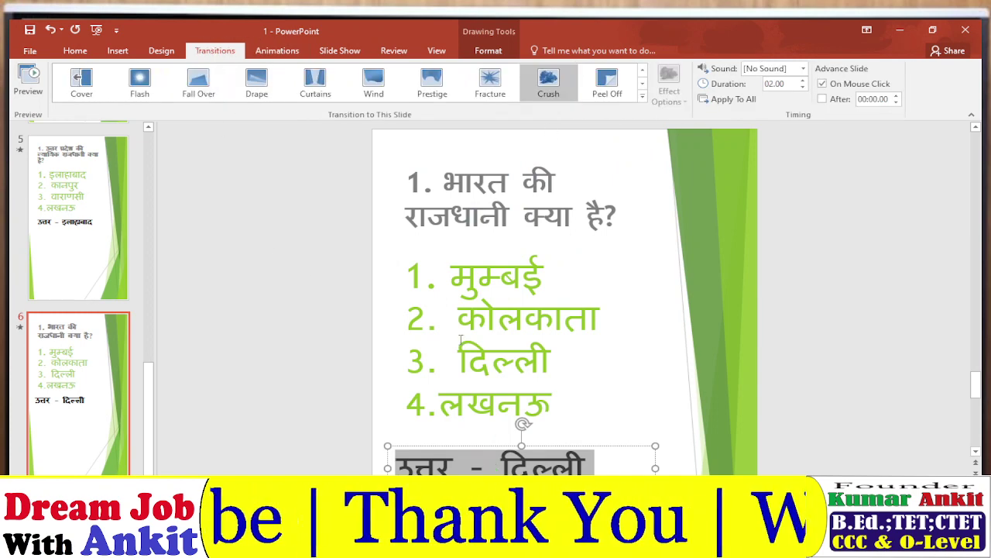
Step: Deselect the answer box and move to slide 5
click(92, 364)
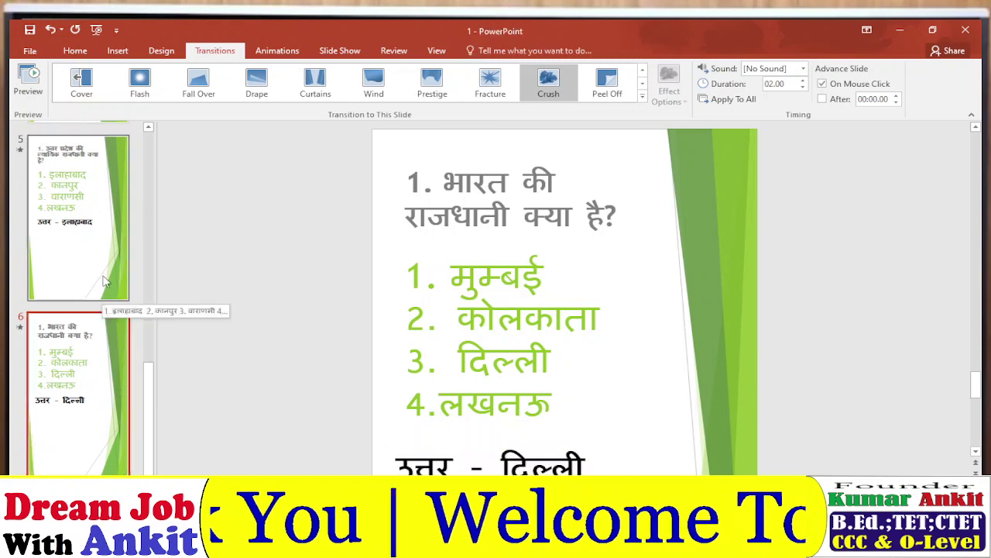
key(Up)
key(Down)
key(Up)
key(Down)
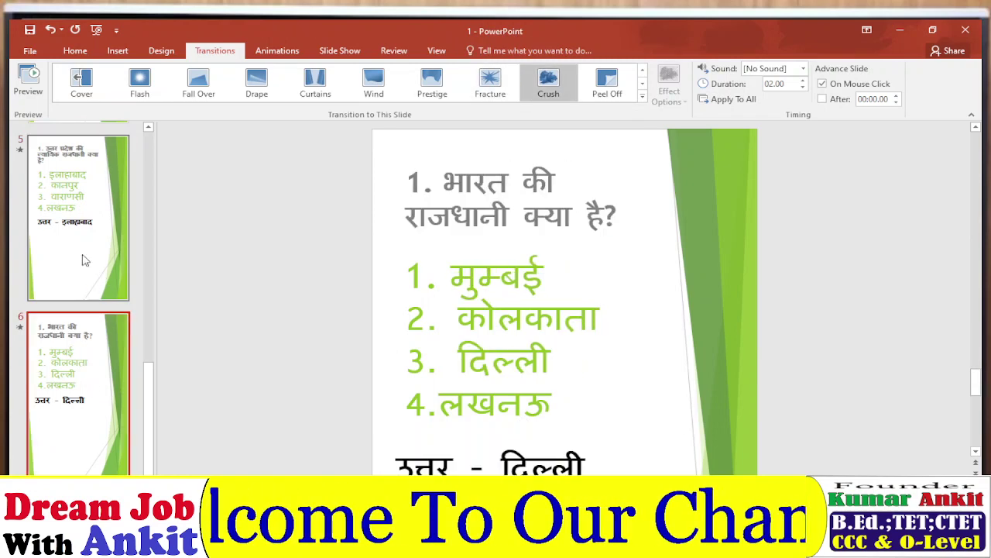
key(Up)
key(Down)
key(Up)
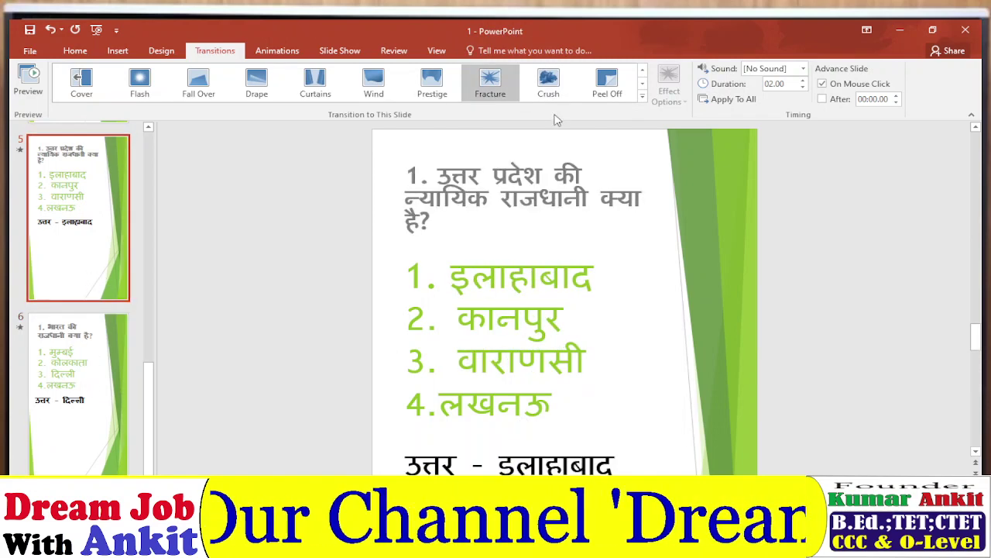
Step: Preview Crush, Prestige, Wind and Curtains, then apply Fall Over to slide 5
click(548, 81)
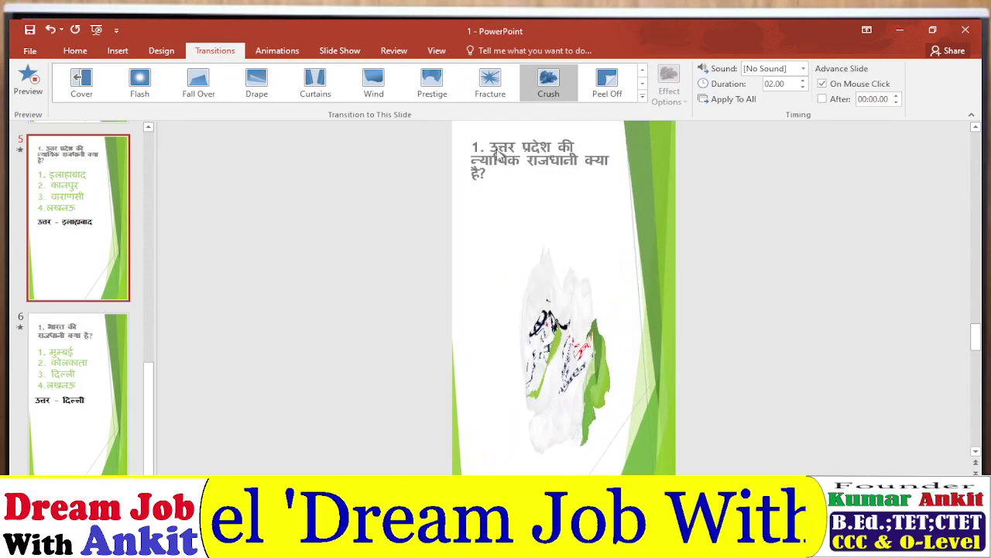
click(432, 81)
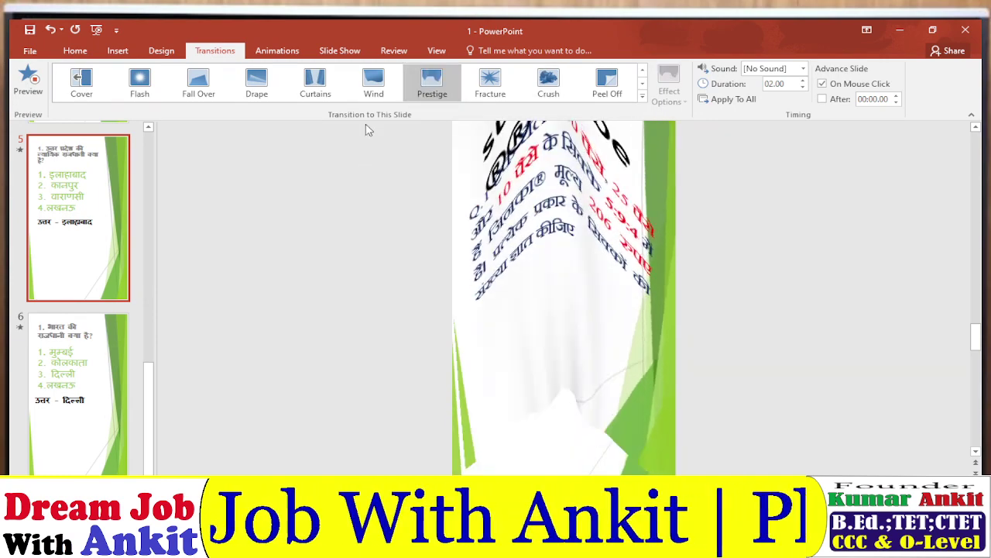
click(374, 81)
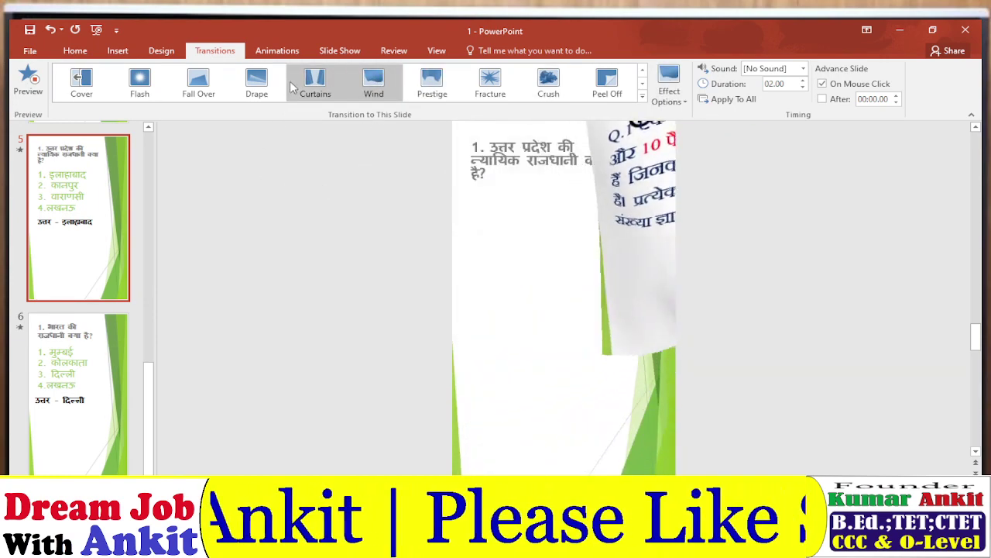
click(295, 85)
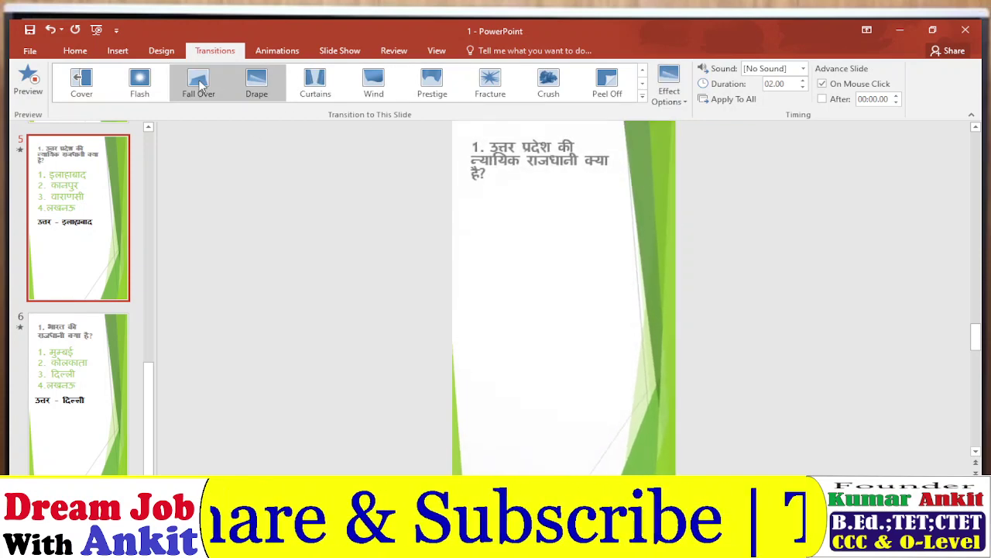
click(198, 85)
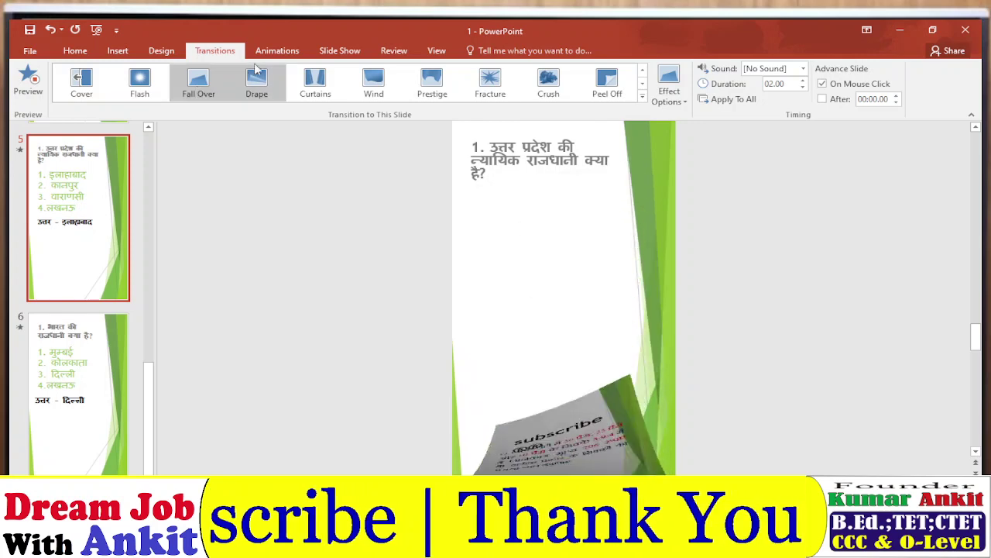
click(270, 51)
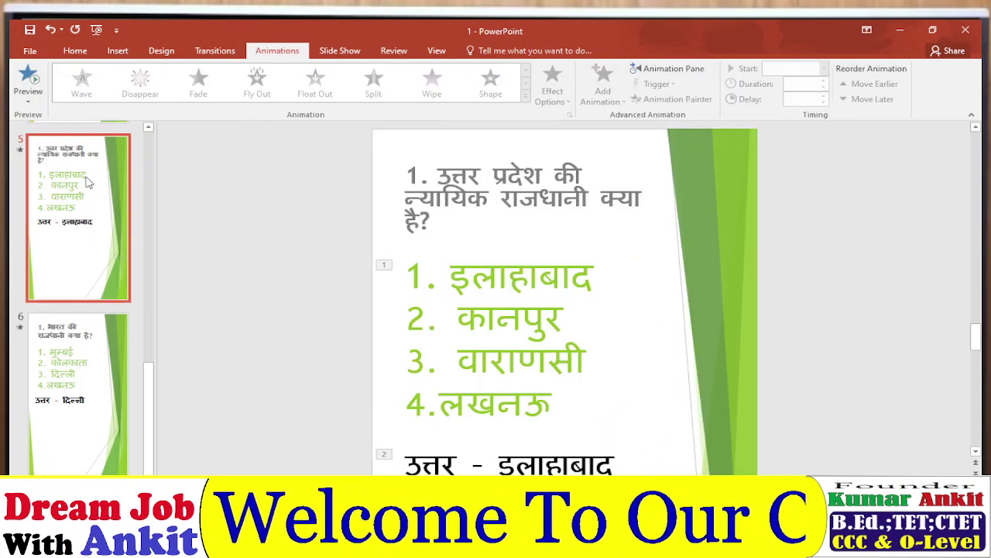
Step: Browse the Slide Show, Transitions, Animations, Review, View and Design tabs
click(322, 55)
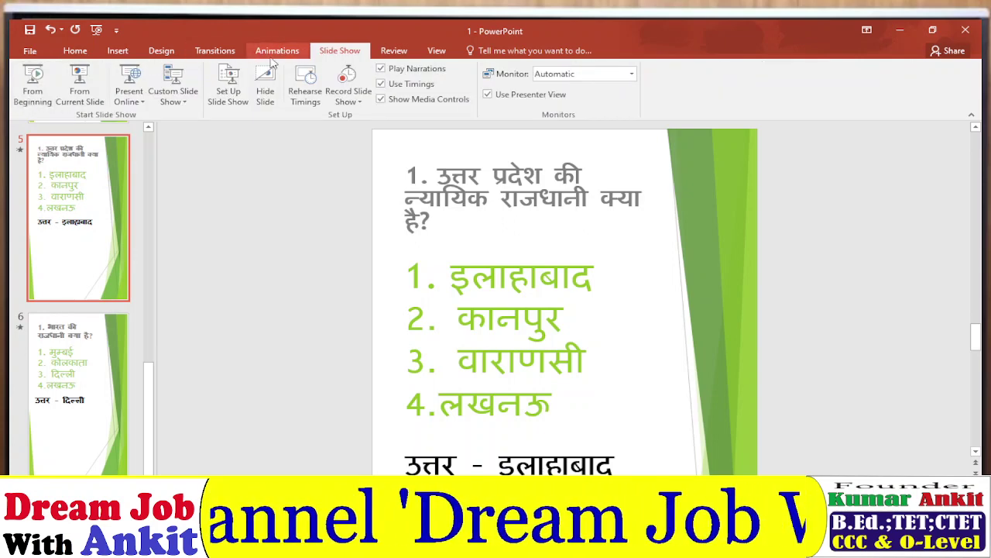
click(214, 50)
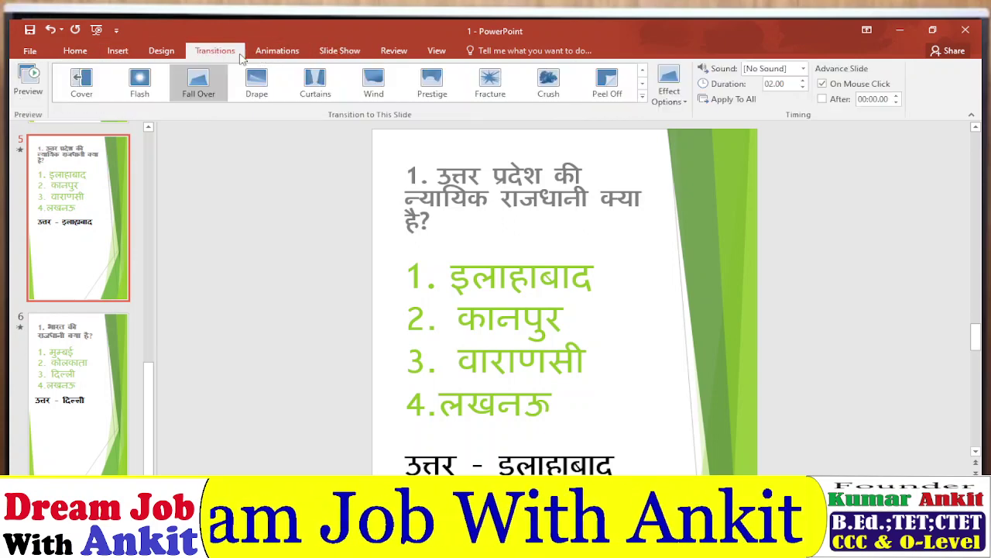
click(277, 50)
click(339, 50)
click(393, 51)
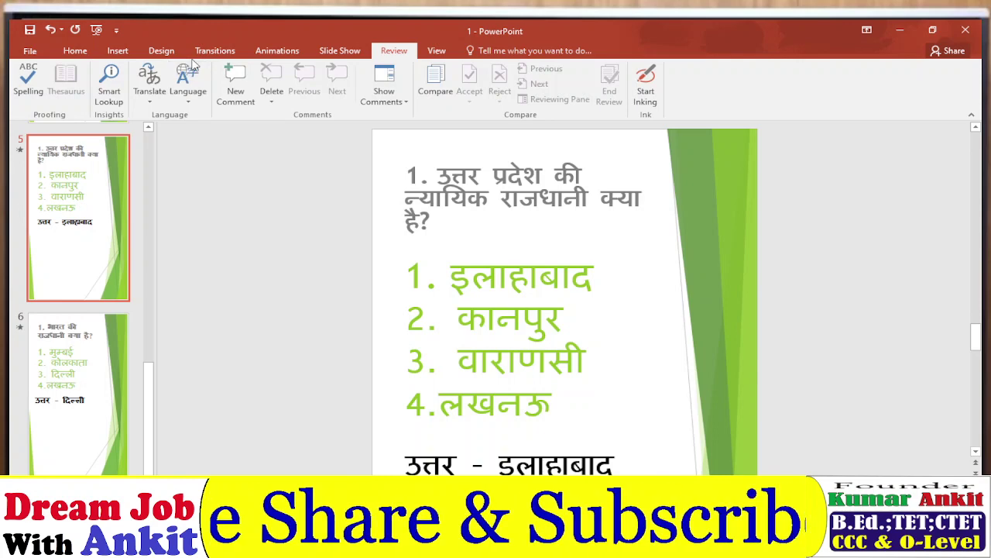
click(337, 51)
click(426, 51)
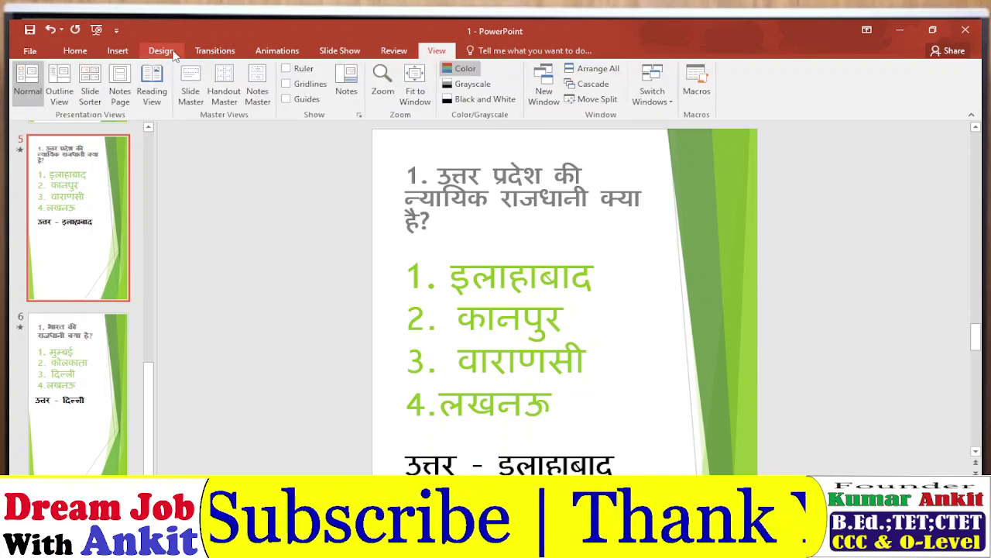
click(161, 51)
click(197, 55)
click(164, 52)
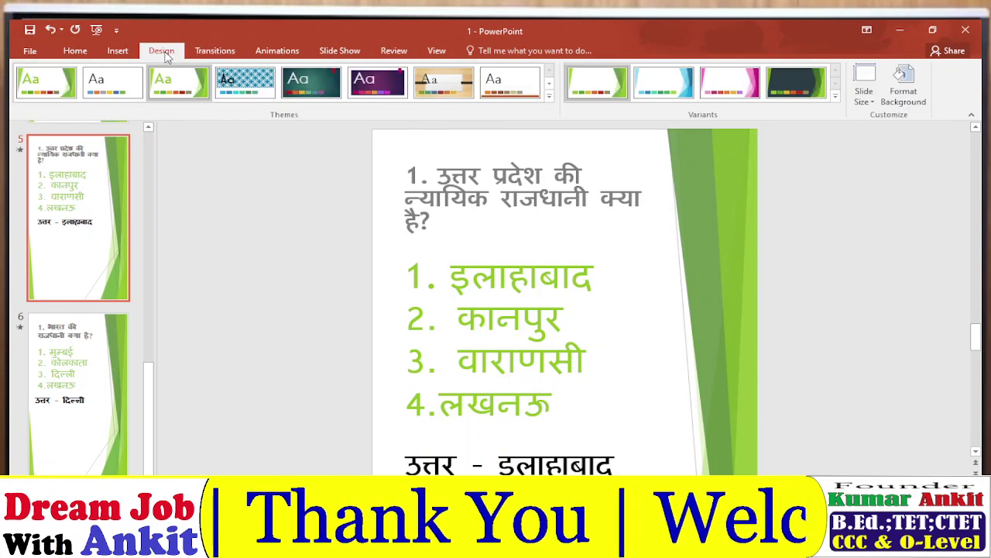
click(222, 53)
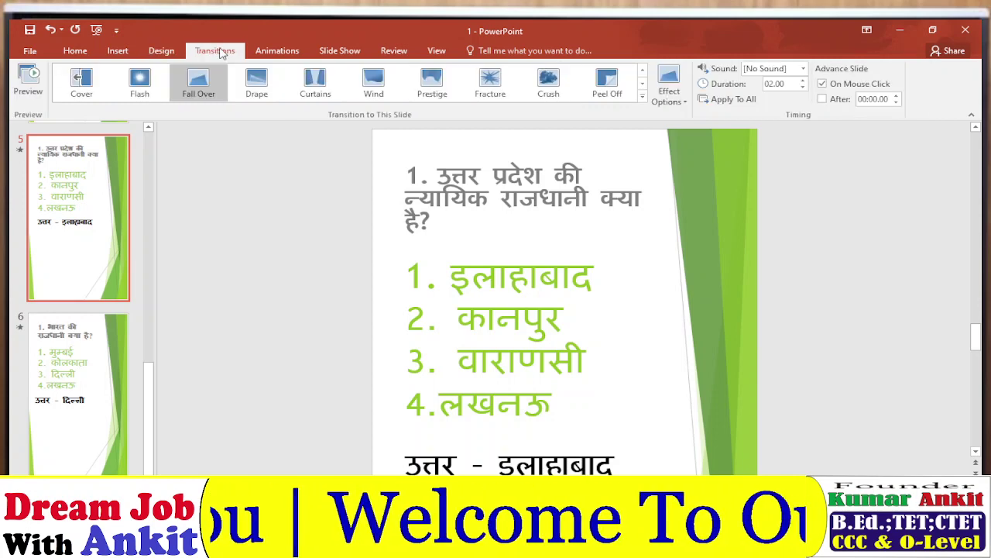
click(278, 51)
click(338, 52)
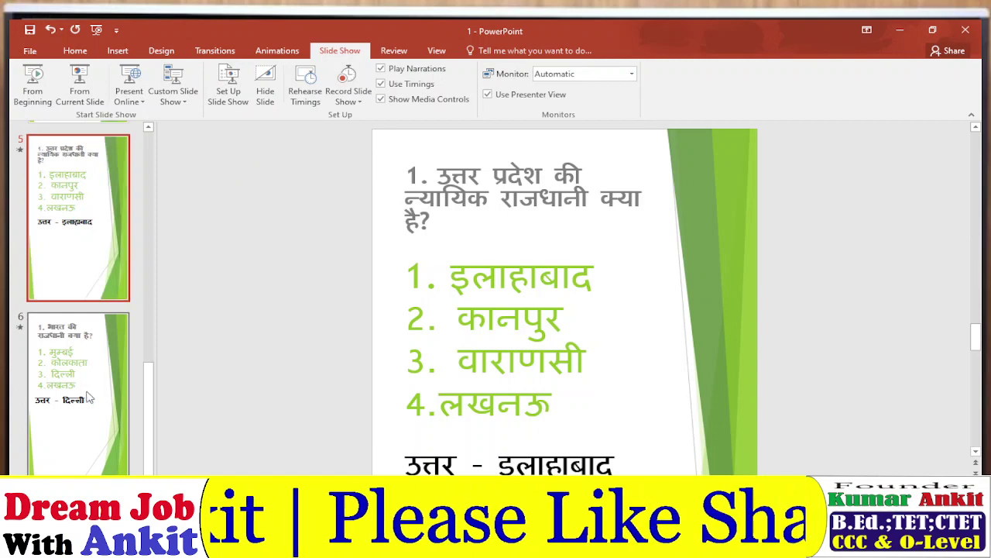
Step: Scroll through the slides on the Home tab, then close the presentation window
drag(148, 418, 149, 190)
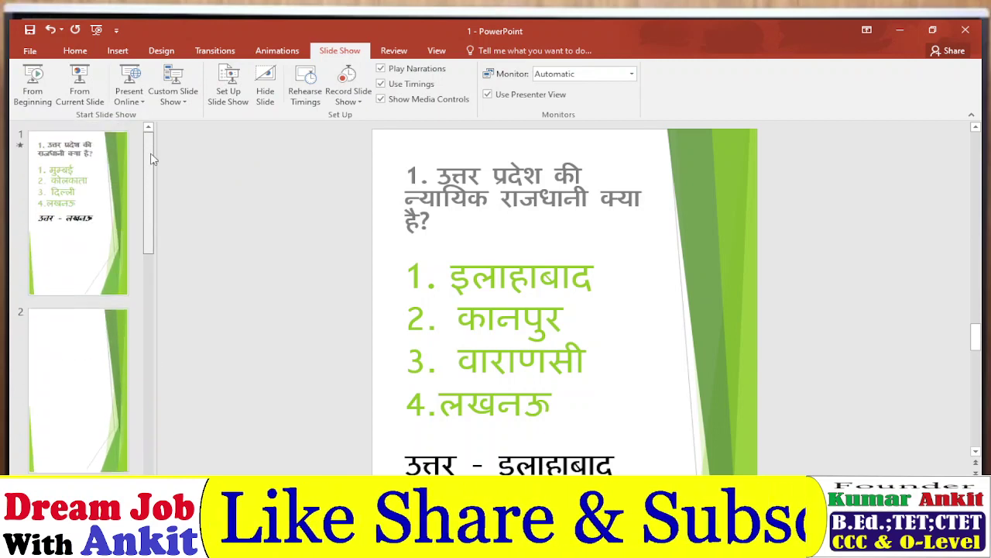
click(75, 52)
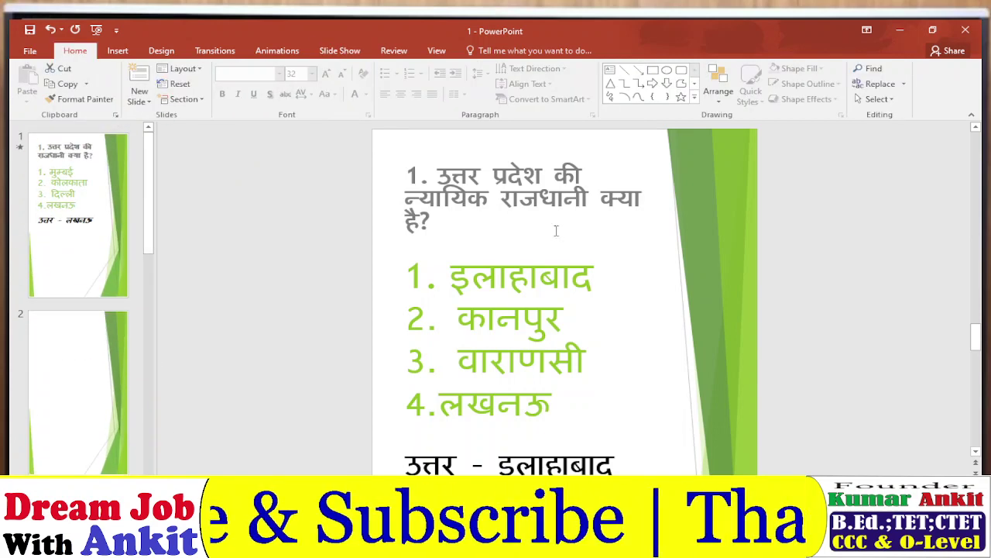
scroll(840, 255, down, 5)
scroll(870, 327, down, 3)
scroll(870, 327, down, 1)
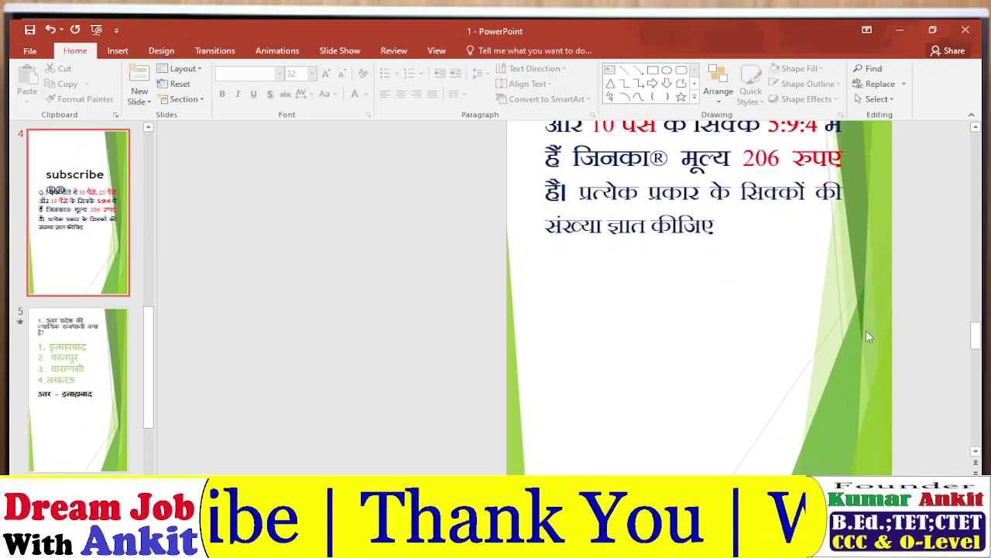
scroll(869, 335, down, 3)
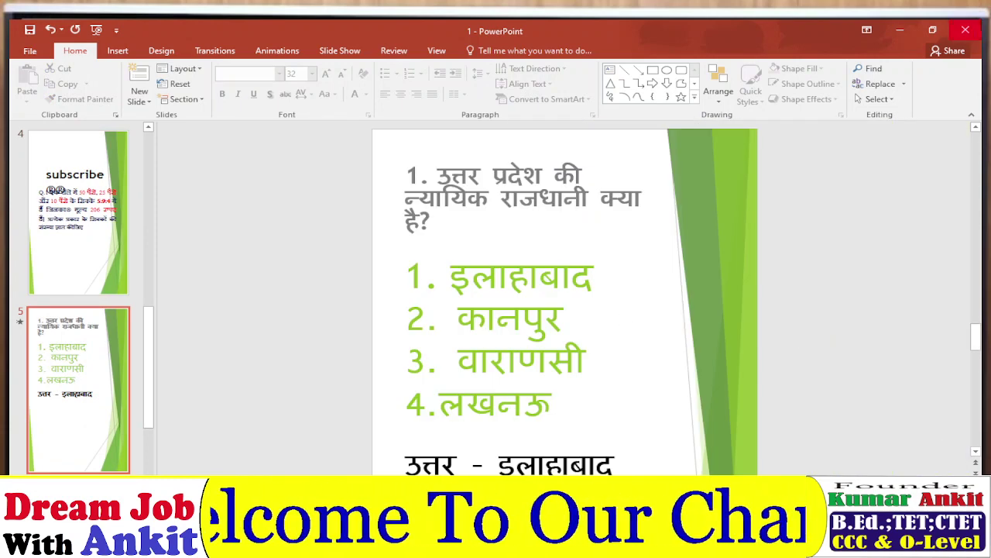
click(965, 30)
Step: Close PowerPoint without saving, then pen a circled, underlined 'Comment' below the Ctrl + Delete answer
click(511, 297)
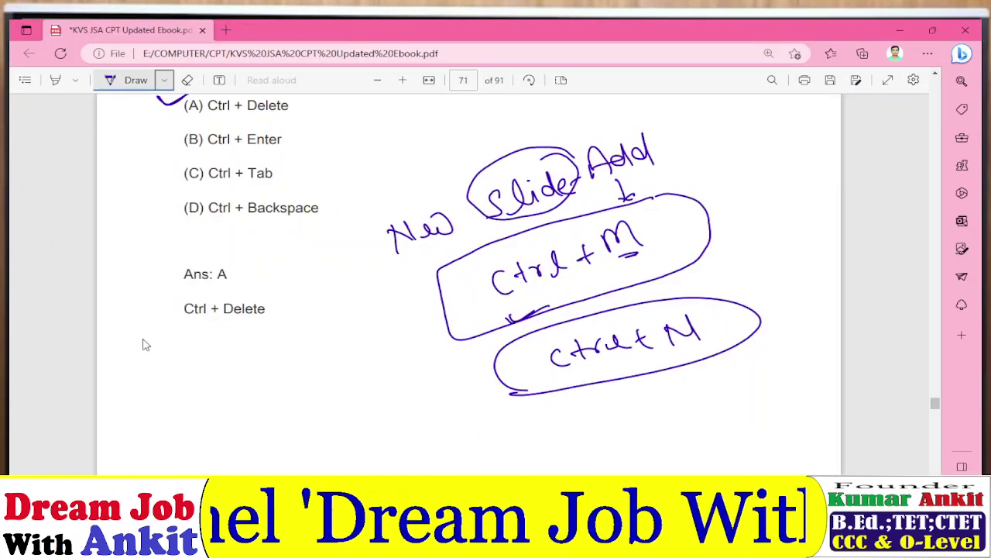
mouse_move(208, 386)
mouse_down()
mouse_move(206, 425)
mouse_move(276, 358)
mouse_move(309, 345)
mouse_move(325, 319)
mouse_move(308, 327)
mouse_up()
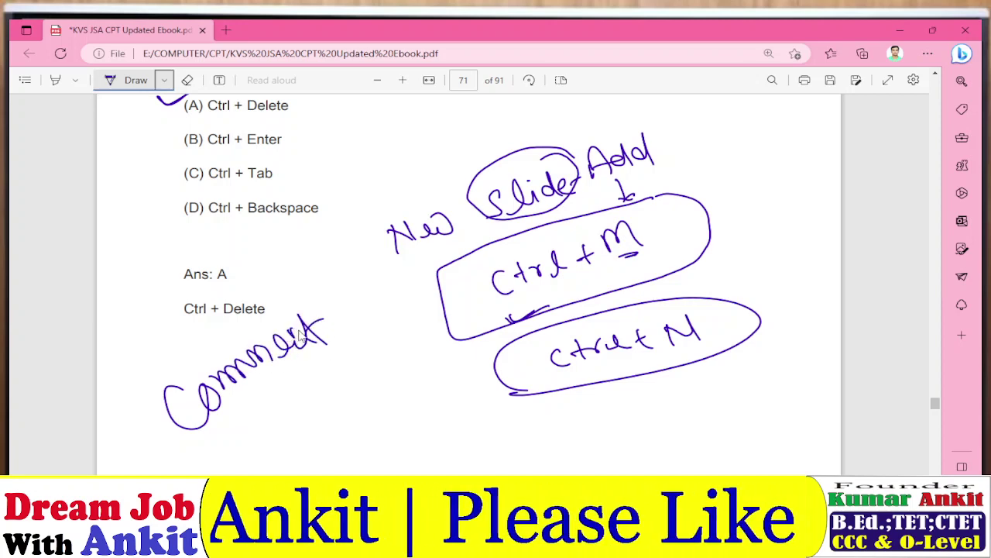
mouse_move(218, 438)
mouse_down()
mouse_move(284, 399)
mouse_move(371, 317)
mouse_move(180, 387)
mouse_move(255, 424)
mouse_up()
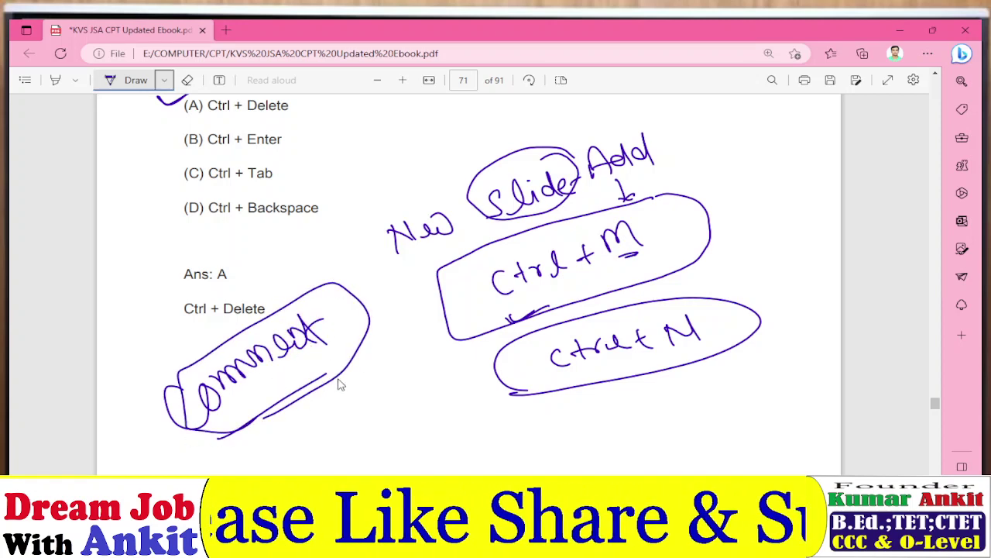
Step: Handwrite an underlined 'Like' under 'Comment' and a 'Share' note beside it
drag(319, 423, 415, 418)
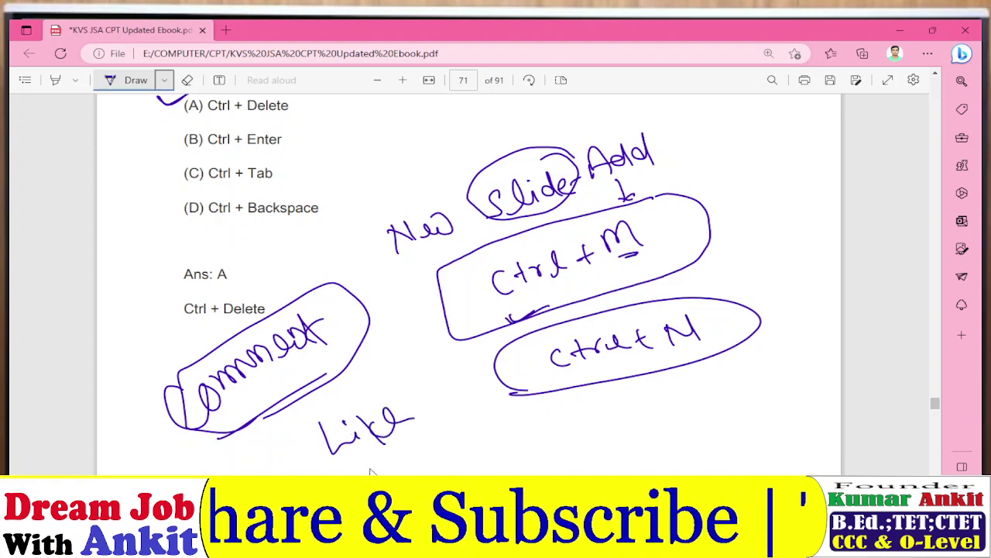
drag(372, 469, 424, 446)
mouse_move(504, 412)
mouse_down()
mouse_move(489, 465)
mouse_move(599, 438)
mouse_move(785, 422)
mouse_up()
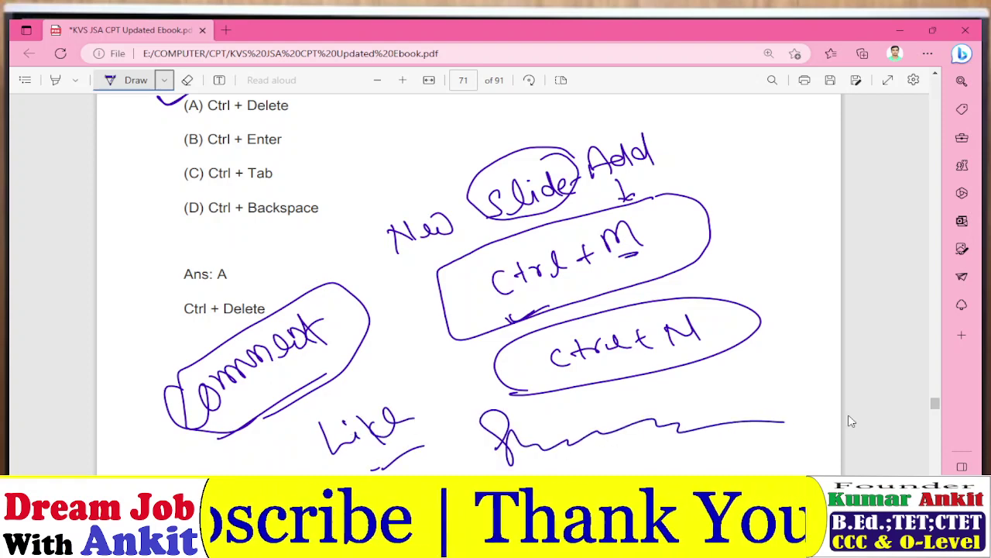